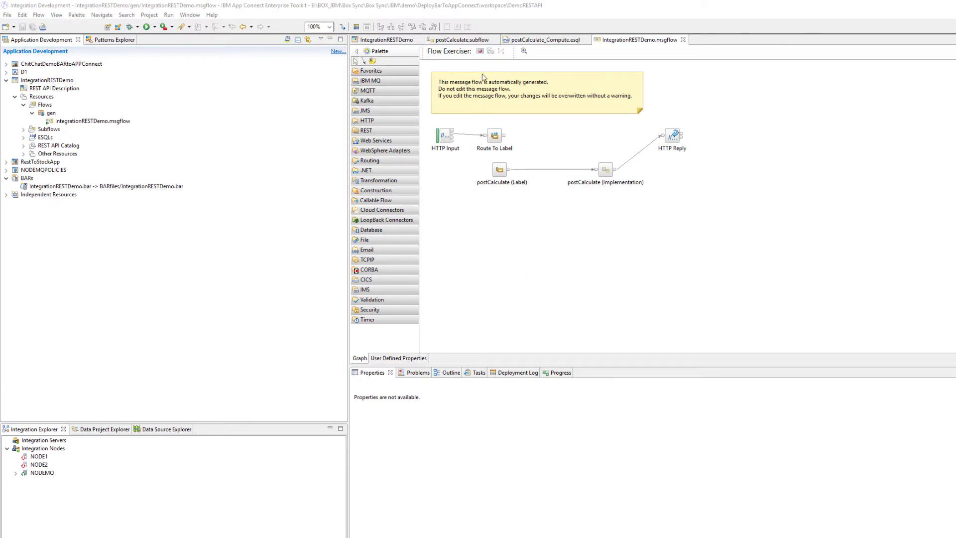
- Open the postCalculate subflow and insert an MQ Output node between Compute and Output, moving Output further along to make room
{"action": "double_click", "coordinate": [605, 168]}
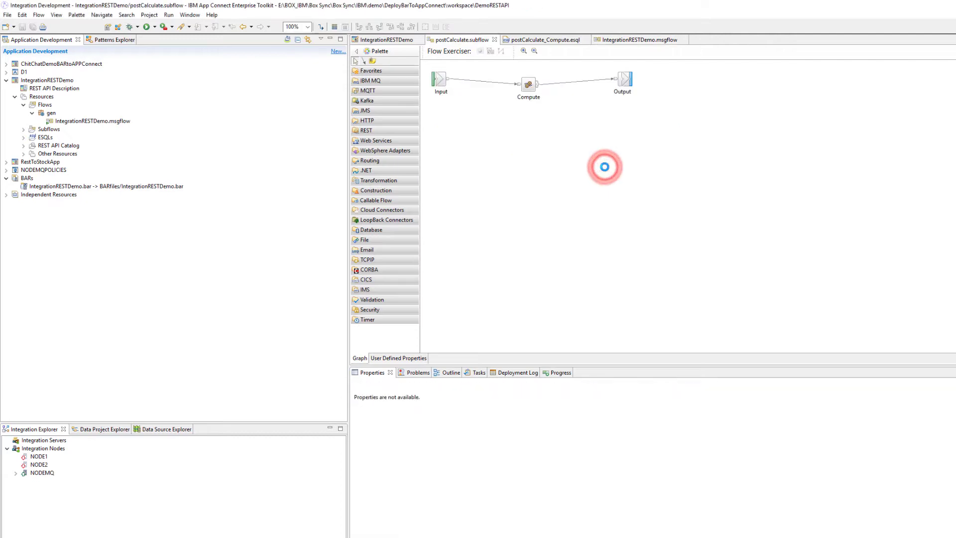
{"action": "left_click", "coordinate": [370, 81]}
{"action": "left_click", "coordinate": [371, 100]}
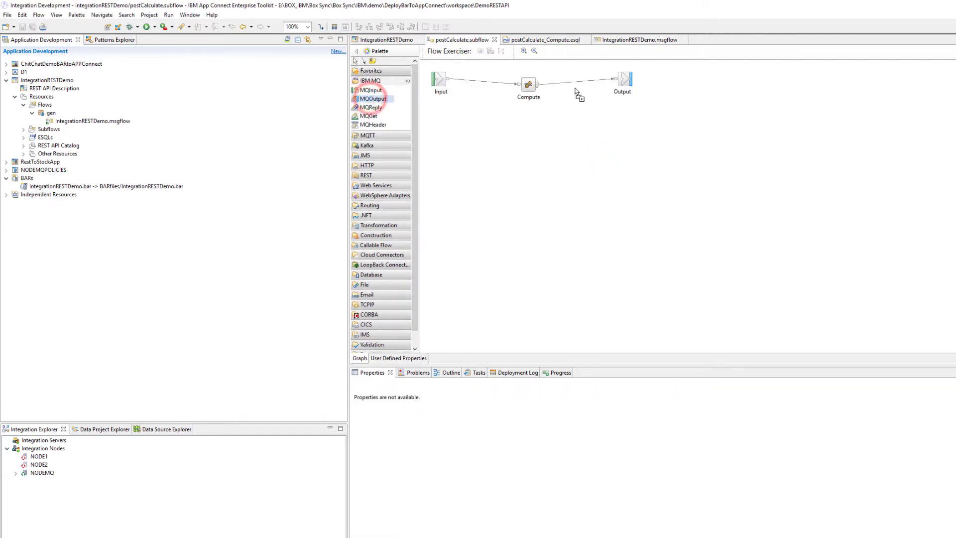
{"action": "left_click", "coordinate": [576, 86]}
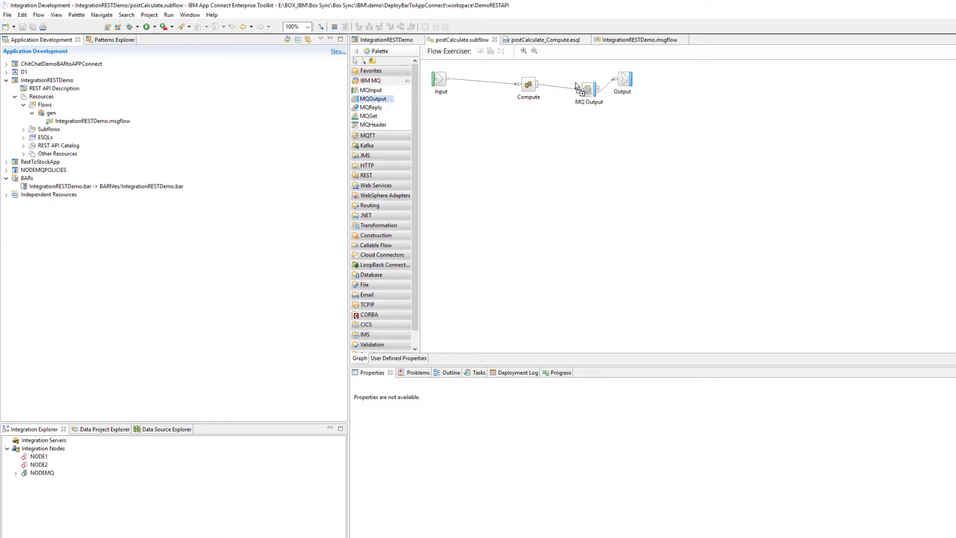
{"action": "left_click", "coordinate": [625, 78]}
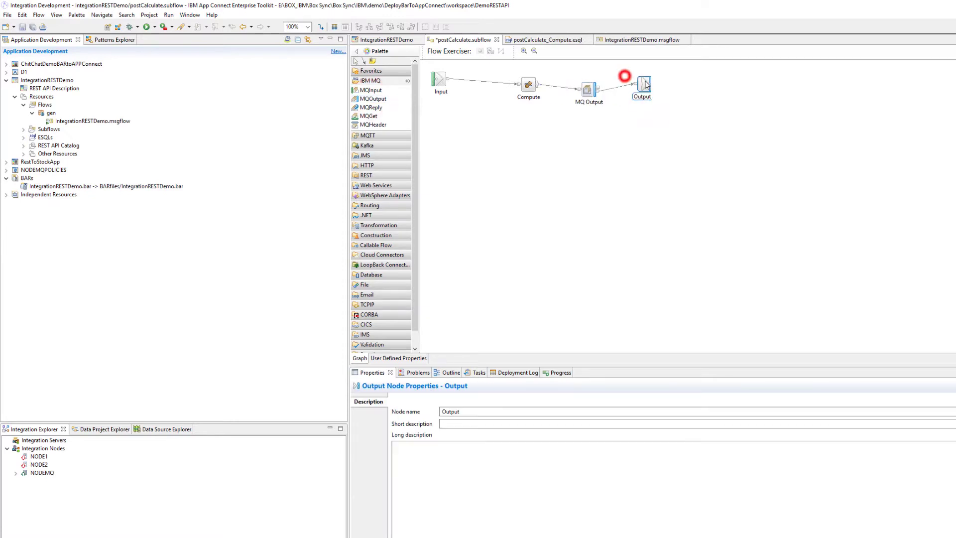
- Look up QM2's queues in the MQ Console in the browser and set the MQ Output node's queue name to DEV.QUEUE.1
{"action": "left_click", "coordinate": [589, 90]}
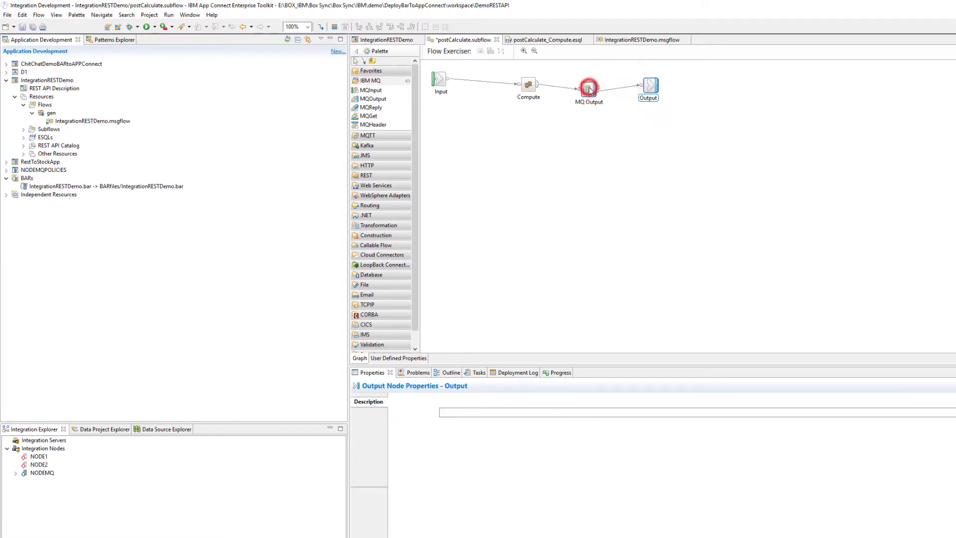
{"action": "left_click", "coordinate": [447, 412]}
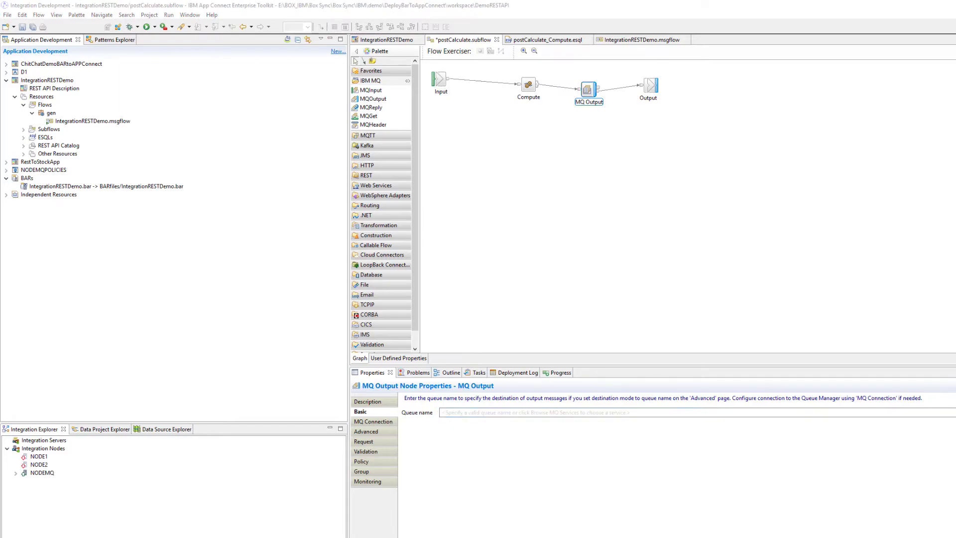
{"action": "key", "text": "alt+Tab"}
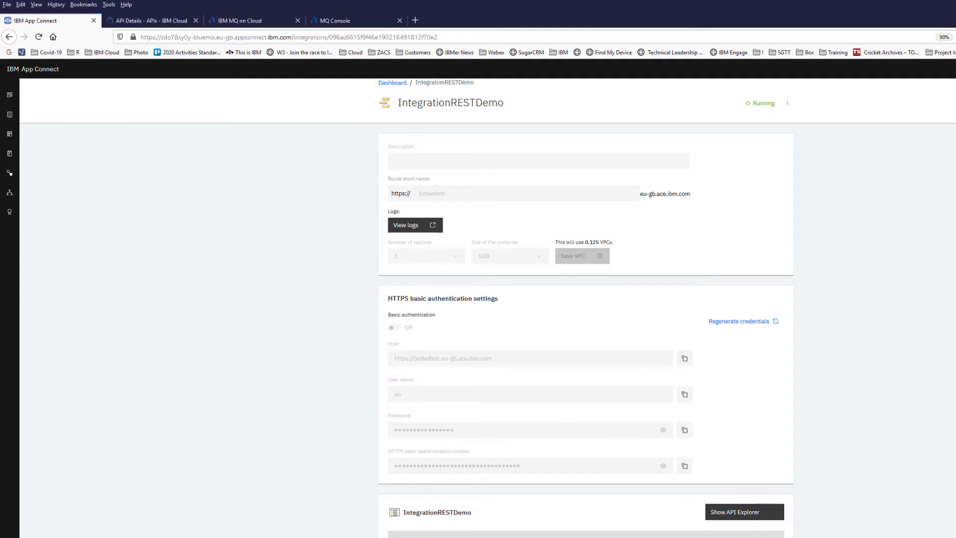
{"action": "left_click", "coordinate": [258, 20]}
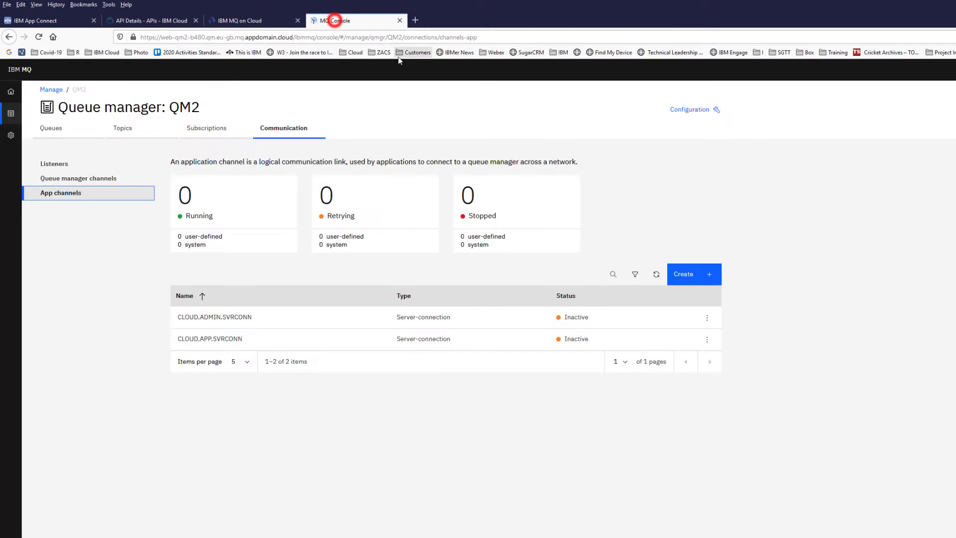
{"action": "left_click", "coordinate": [335, 20]}
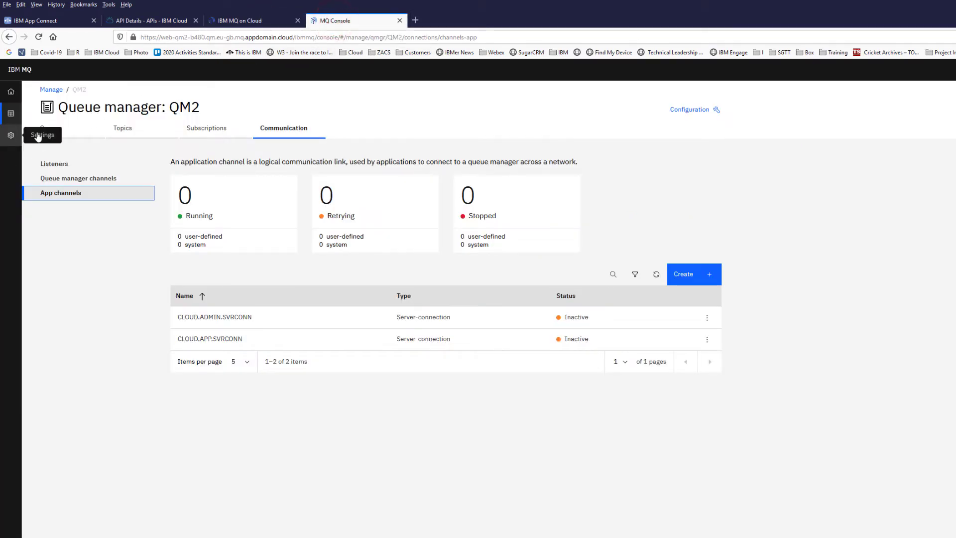
{"action": "left_click", "coordinate": [51, 90]}
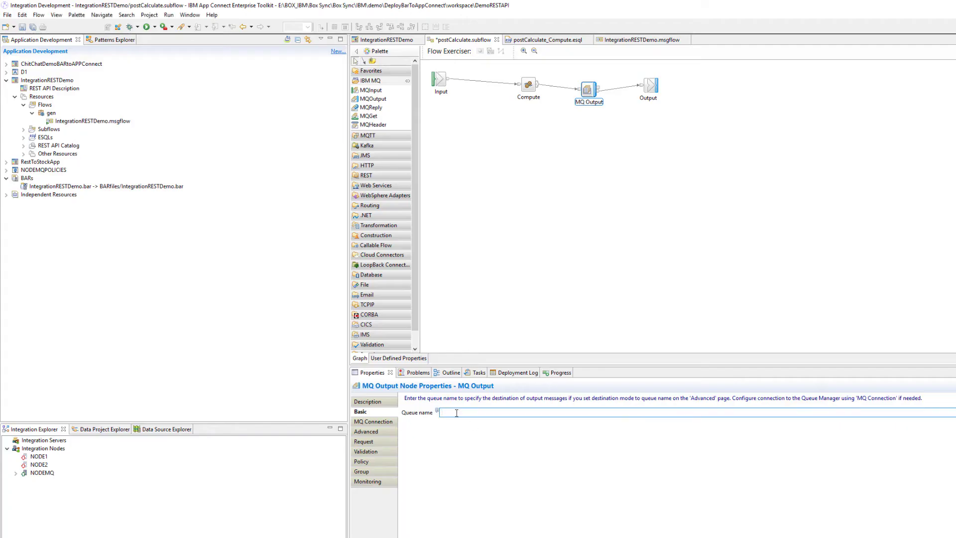
{"action": "left_click", "coordinate": [456, 413]}
{"action": "type", "text": "DEV.QUEUE.1"}
- Set the MQ Output node's policy to /apiv1/policy/MQEndpoint/MQ_DEMO
{"action": "left_click", "coordinate": [363, 461]}
{"action": "left_click", "coordinate": [443, 412]}
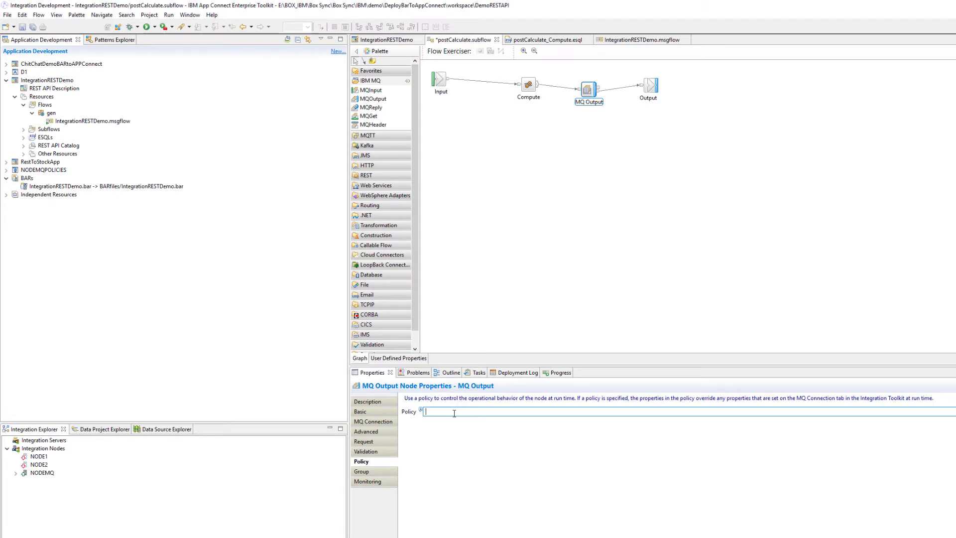
{"action": "type", "text": "/apiv1/policy/MQEndpoint/"}
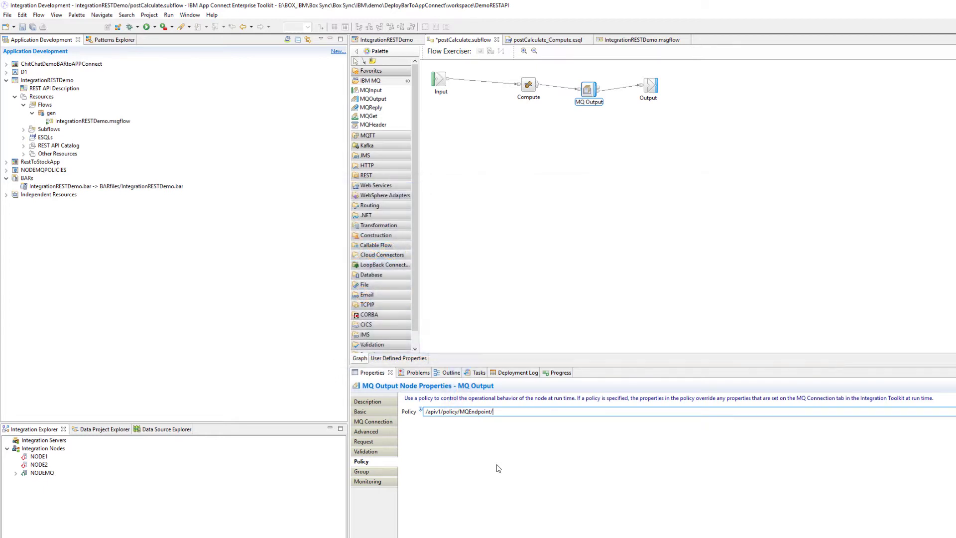
{"action": "type", "text": "MQ_DEMO"}
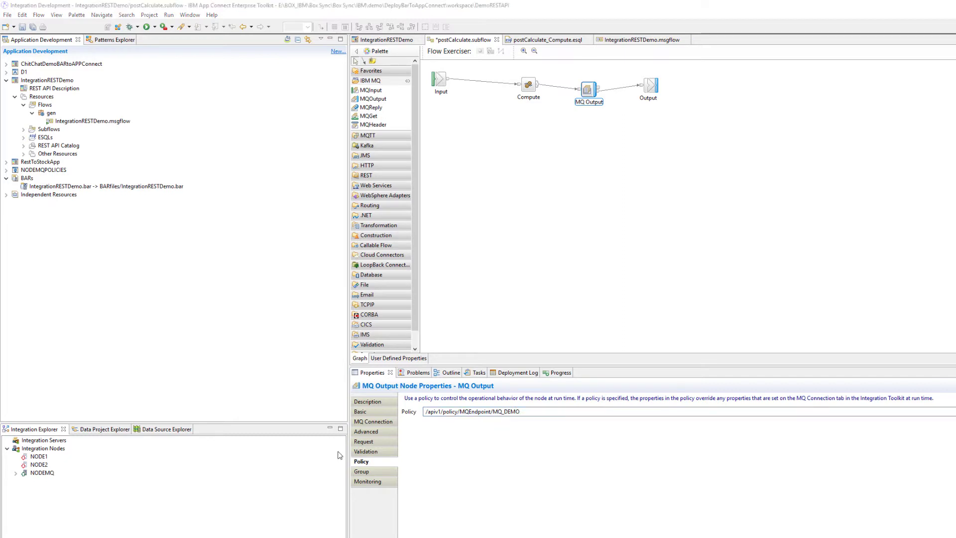
- Set the MQ Output node's message context to Default and save the postCalculate subflow
{"action": "left_click", "coordinate": [368, 433]}
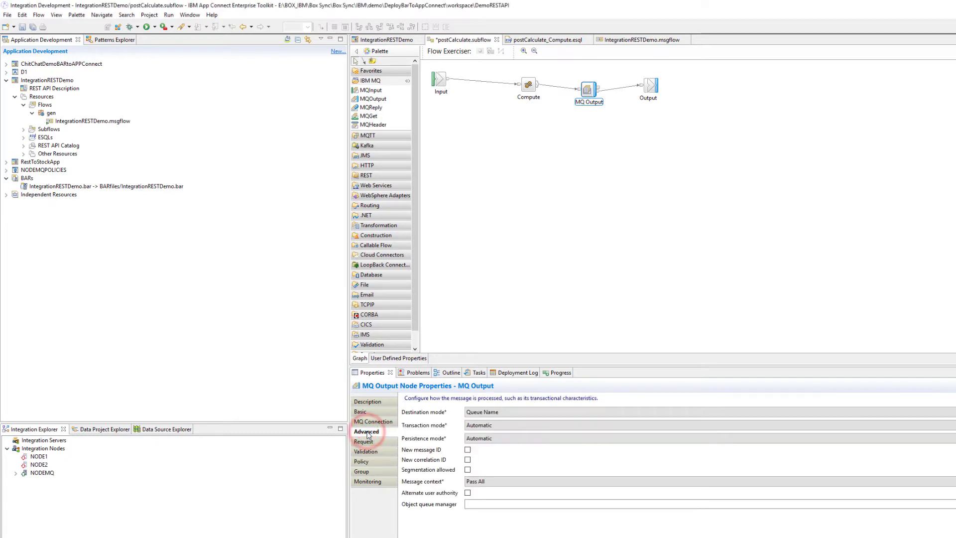
{"action": "left_click", "coordinate": [508, 481]}
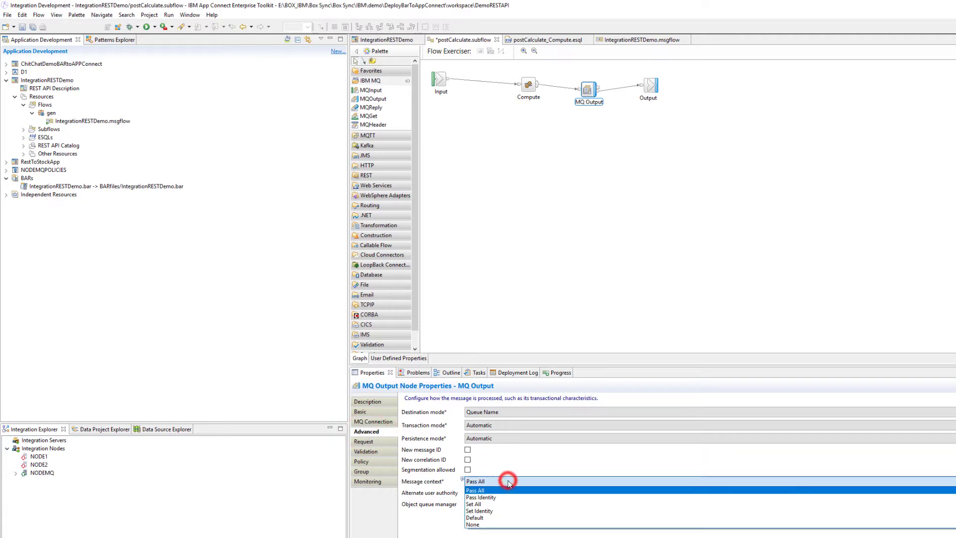
{"action": "left_click", "coordinate": [479, 518]}
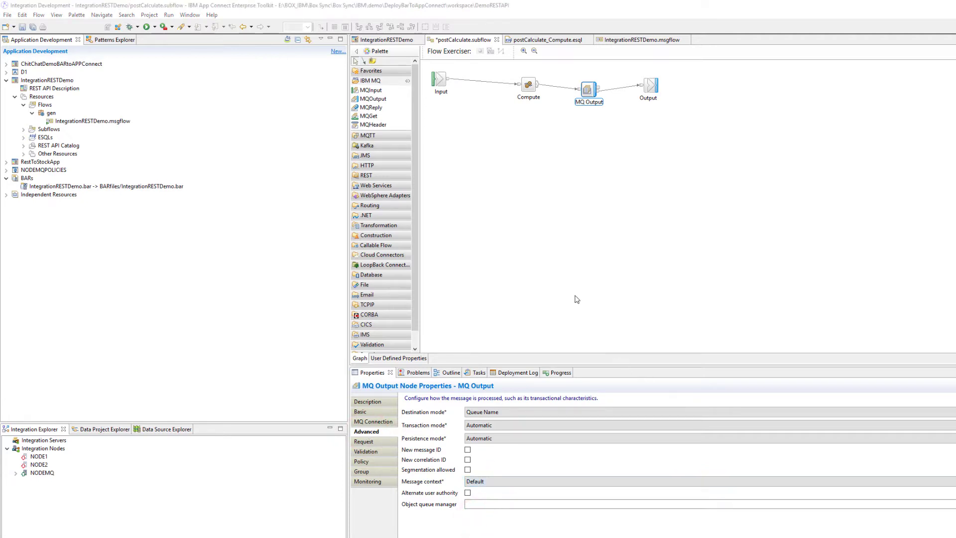
{"action": "left_click", "coordinate": [473, 41]}
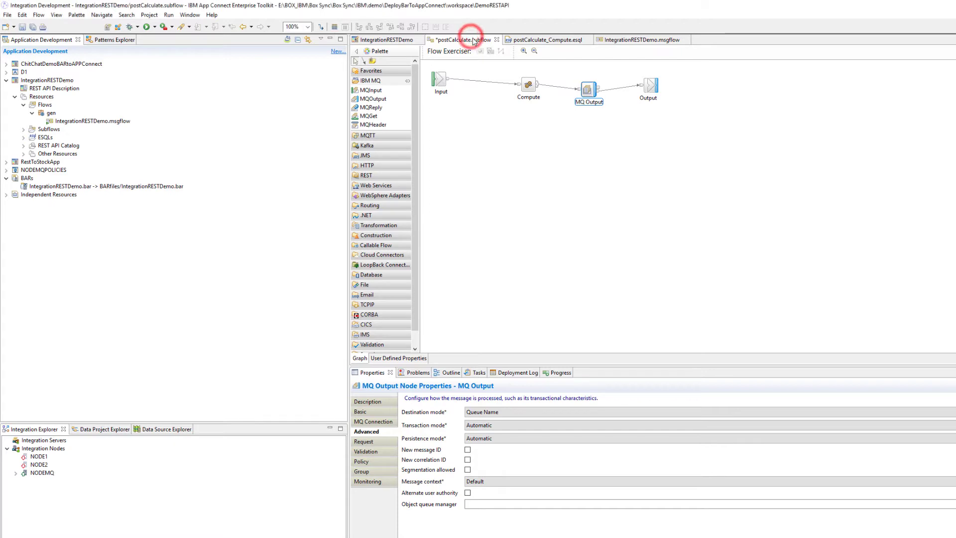
{"action": "key", "text": "ctrl+s"}
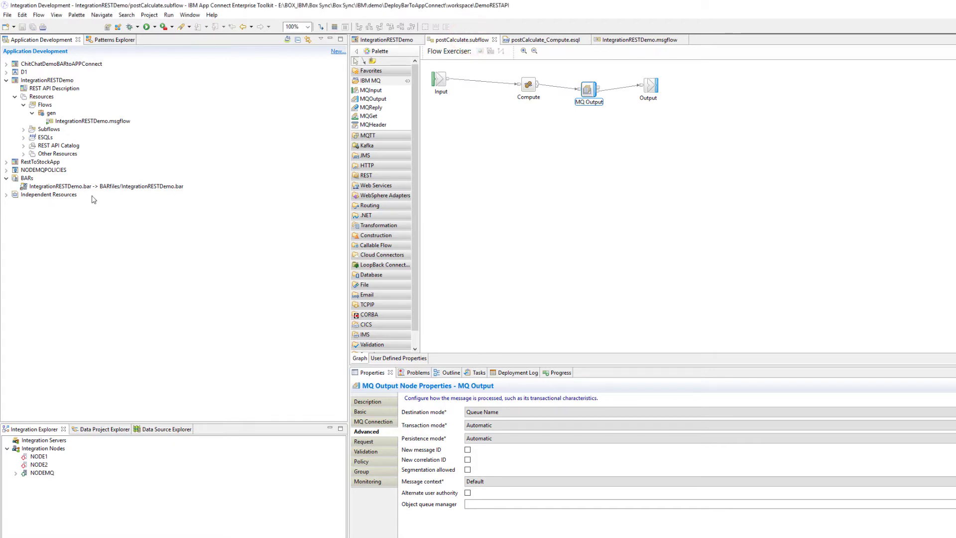
- Build and save IntegrationRESTDemo.bar and export it to the Integration Chit Chat folder on the file system, overwriting the existing file
{"action": "right_click", "coordinate": [53, 187]}
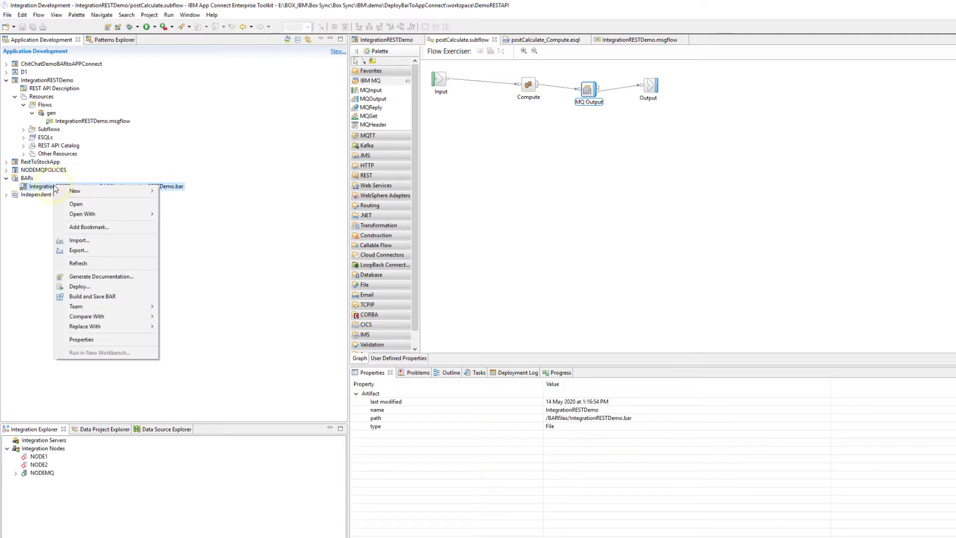
{"action": "left_click", "coordinate": [100, 294]}
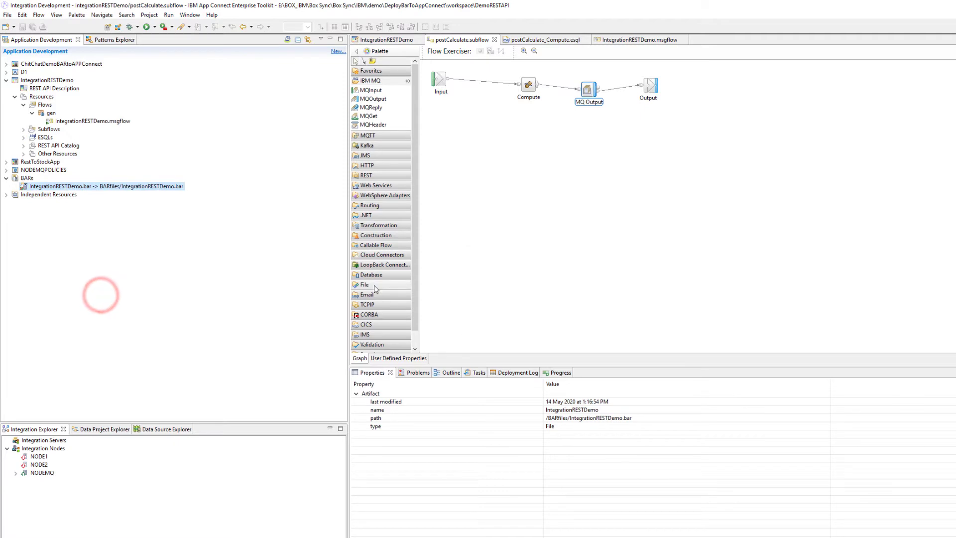
{"action": "right_click", "coordinate": [107, 187]}
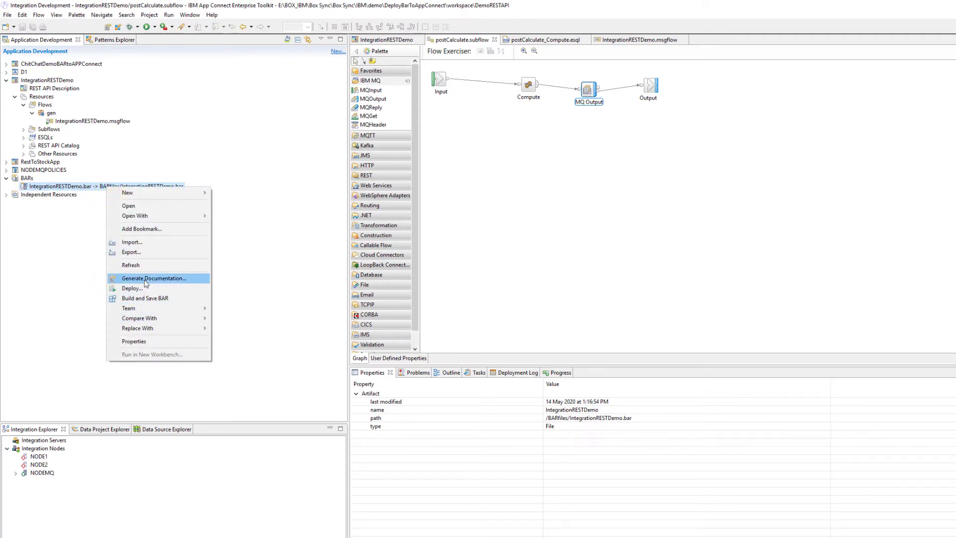
{"action": "left_click", "coordinate": [132, 253]}
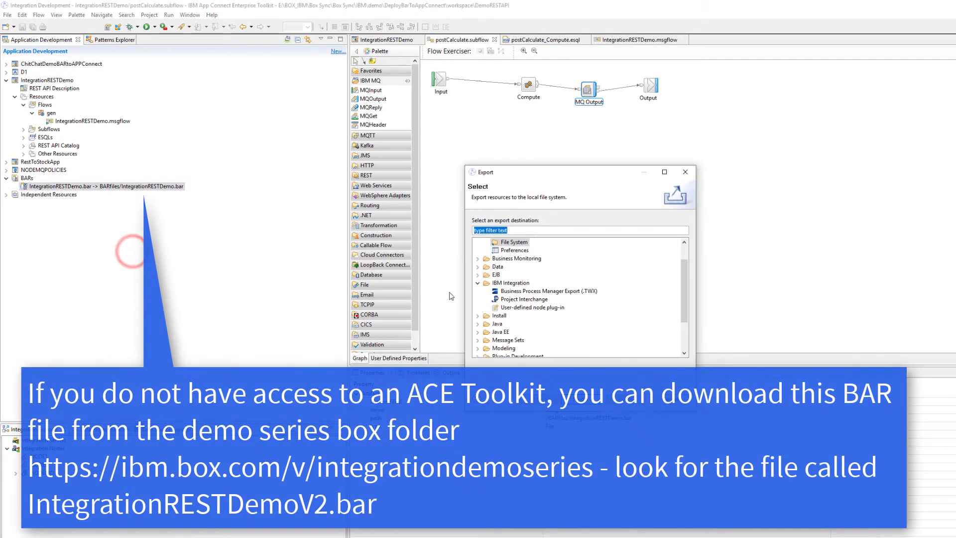
{"action": "left_click", "coordinate": [582, 398]}
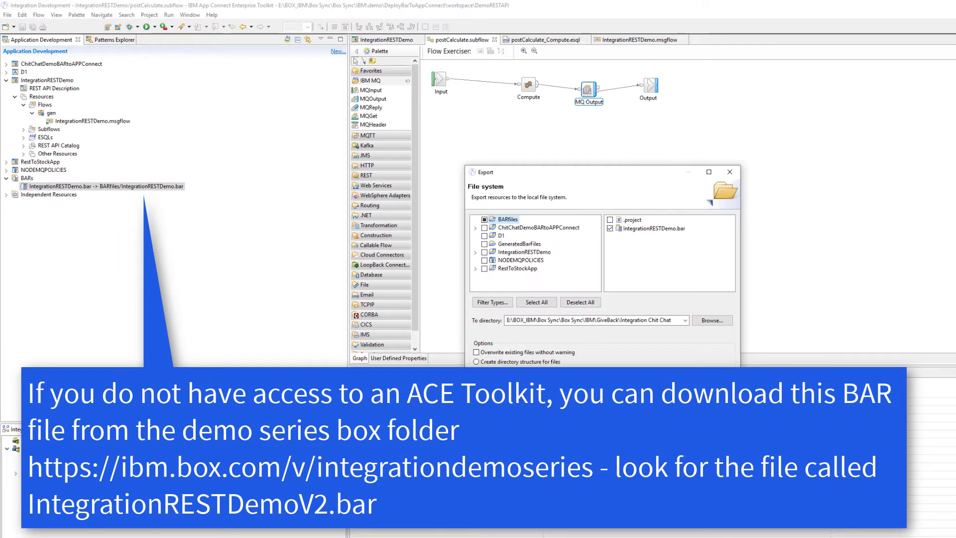
{"action": "left_click", "coordinate": [668, 419]}
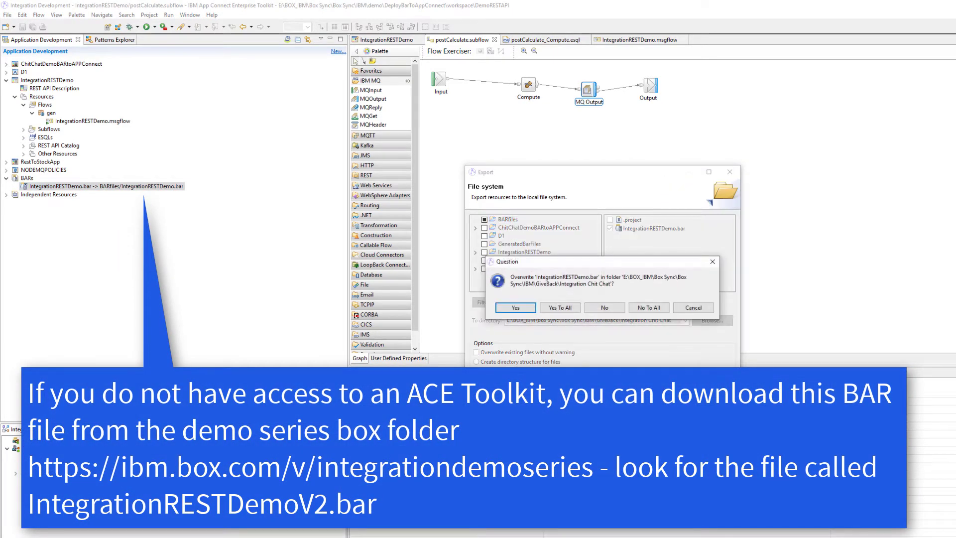
{"action": "left_click", "coordinate": [517, 308]}
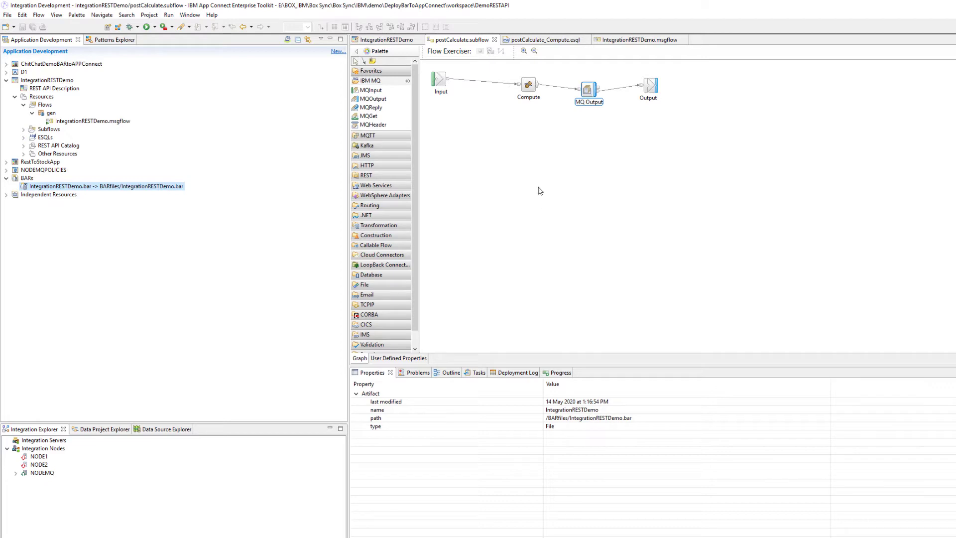
- Review the IntegrationRESTDemo message flow and the description and queue name of the MQ Output node in the postCalculate subflow
{"action": "left_click", "coordinate": [649, 41]}
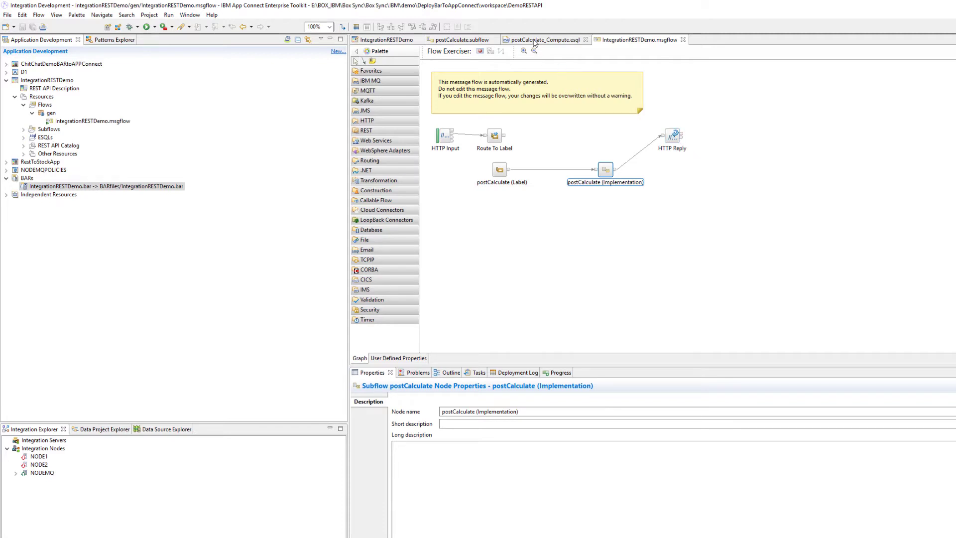
{"action": "left_click", "coordinate": [445, 43]}
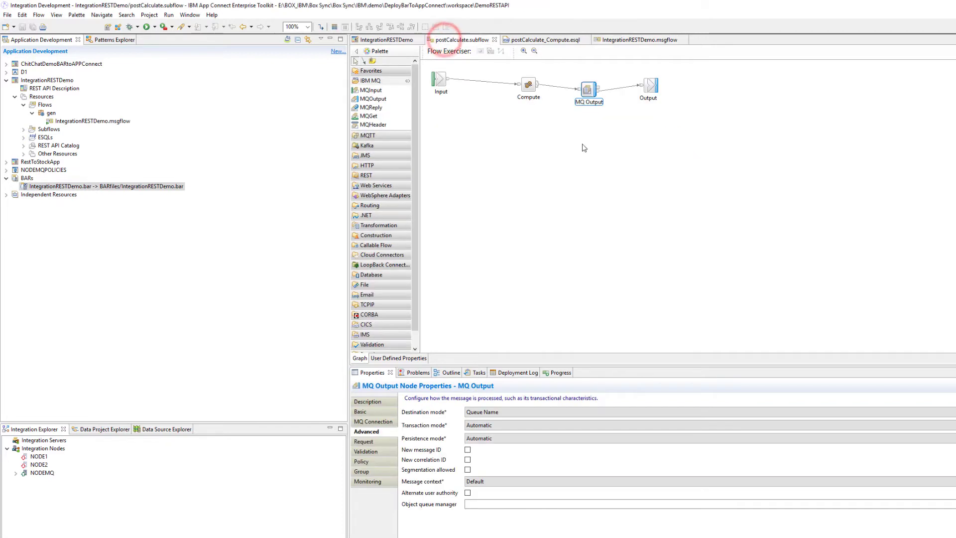
{"action": "left_click", "coordinate": [591, 92]}
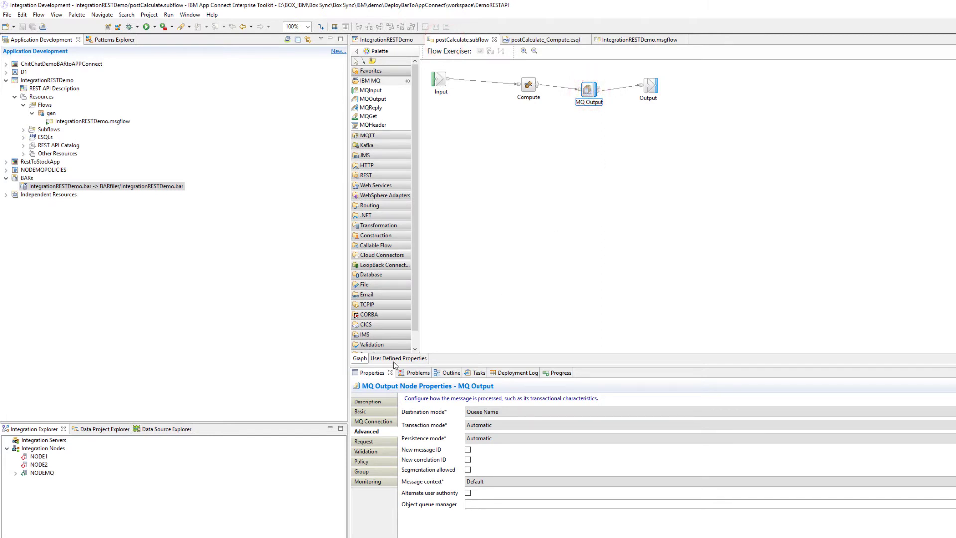
{"action": "left_click", "coordinate": [369, 402]}
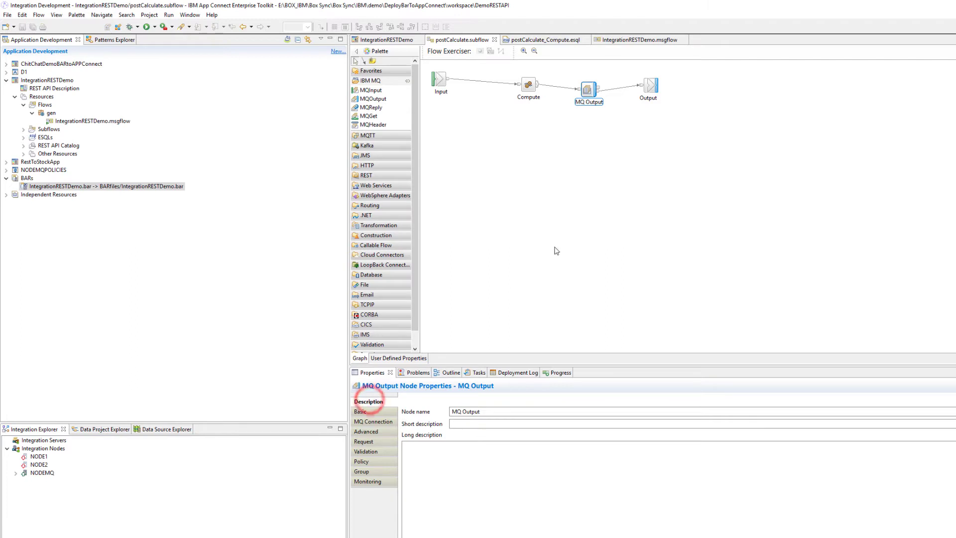
{"action": "left_click", "coordinate": [362, 411]}
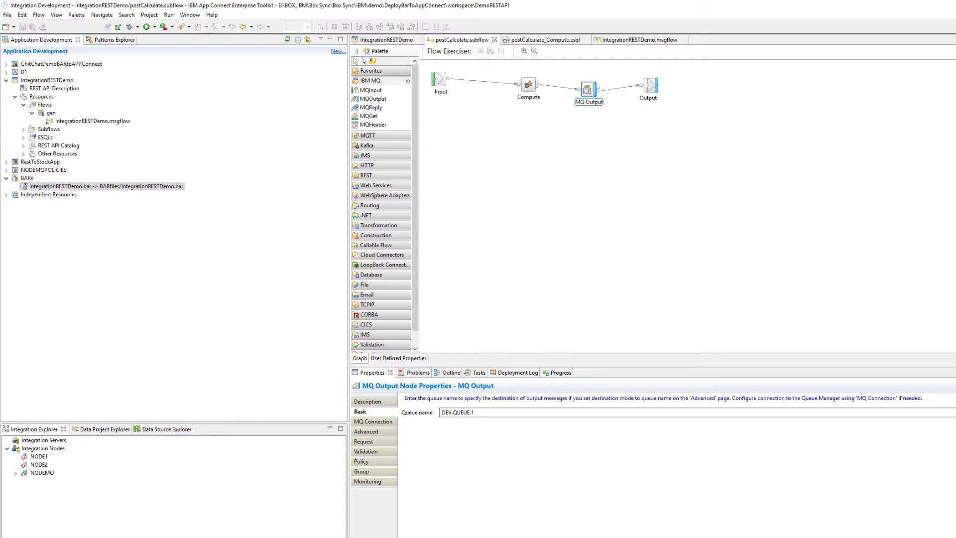
- Switch to the MQ Console and view the configuration of QM2's application channel CLOUD.APP.SVRCONN
{"action": "key", "text": "alt+Tab"}
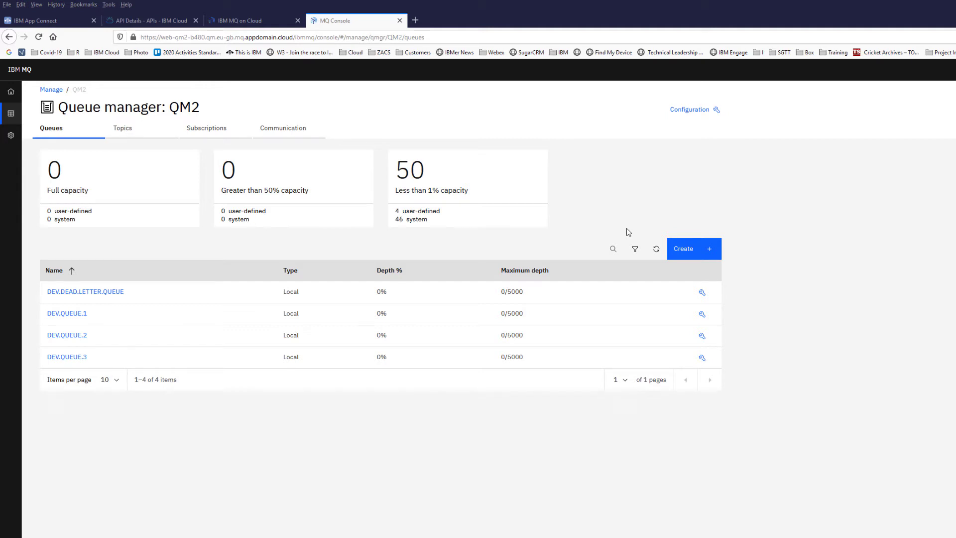
{"action": "left_click", "coordinate": [283, 129]}
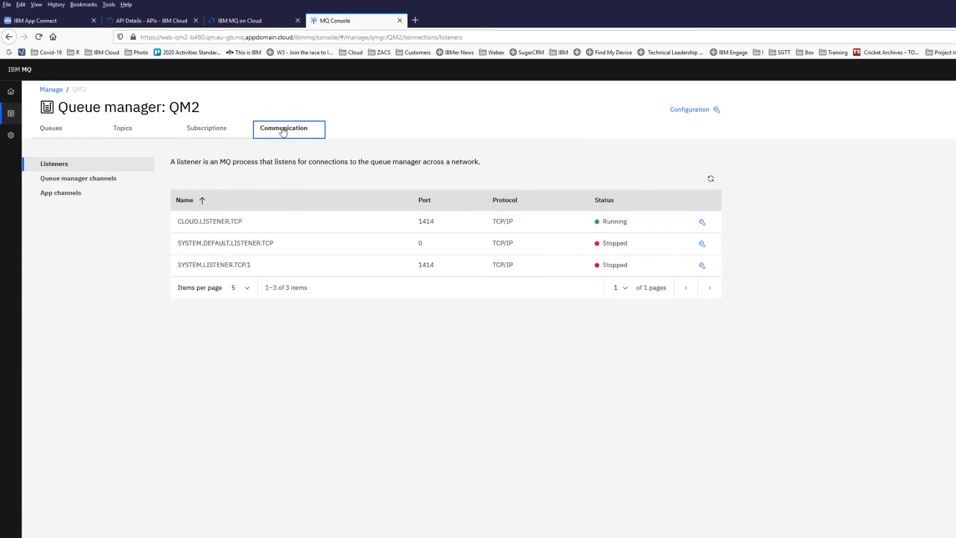
{"action": "left_click", "coordinate": [58, 193]}
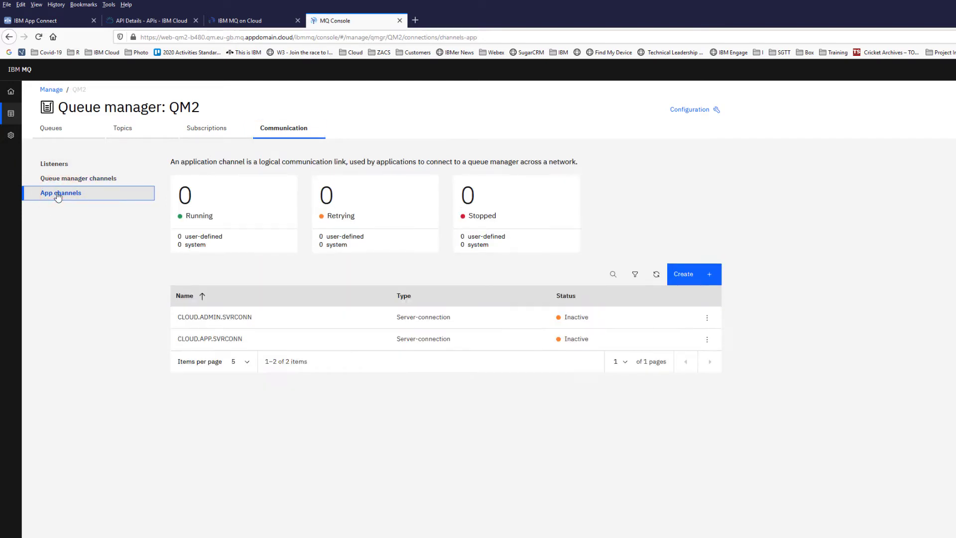
{"action": "left_click", "coordinate": [707, 340]}
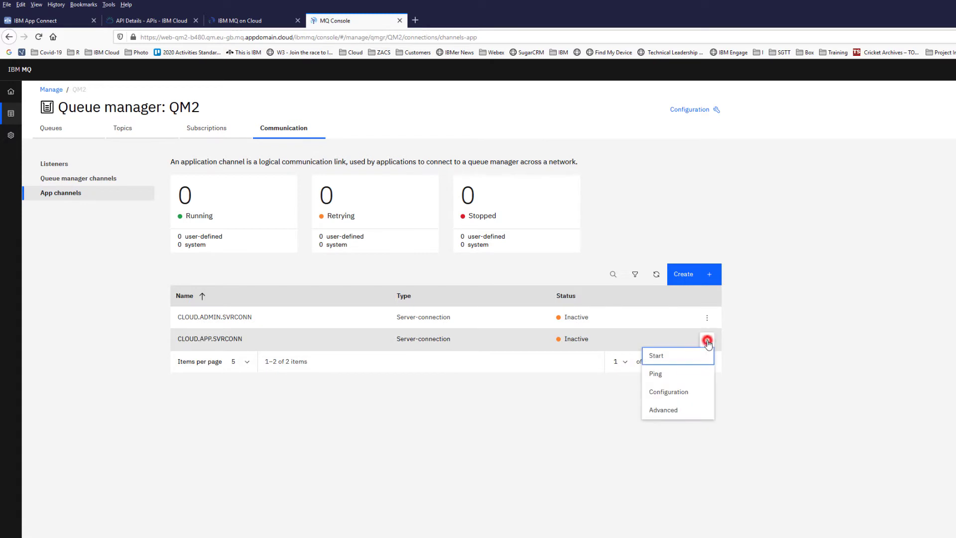
{"action": "left_click", "coordinate": [663, 393]}
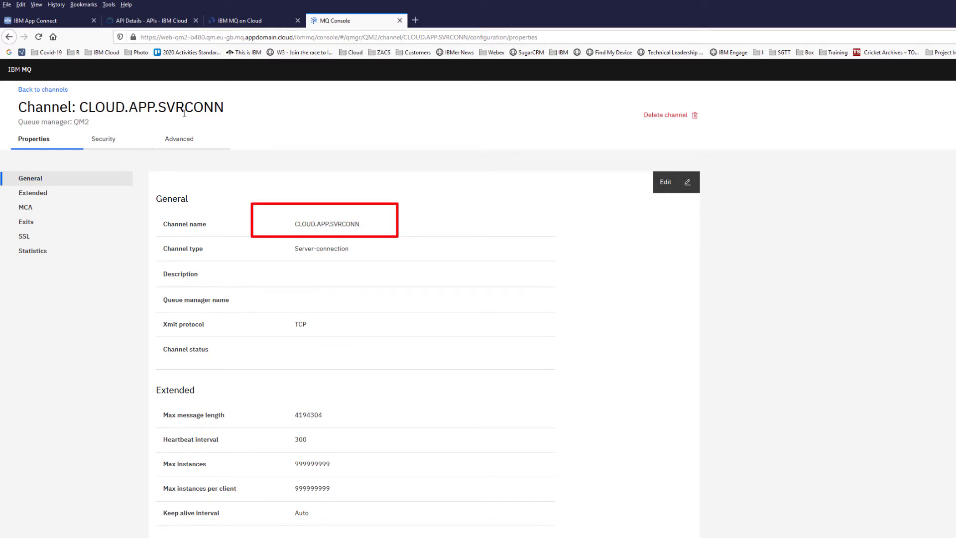
- Edit CLOUD.APP.SVRCONN's SSL properties, setting the cipher spec to TLS_RSA_WITH_AES_128_CBC_SHA256 and SSL authentication to Optional, and save the channel
{"action": "left_click", "coordinate": [668, 183]}
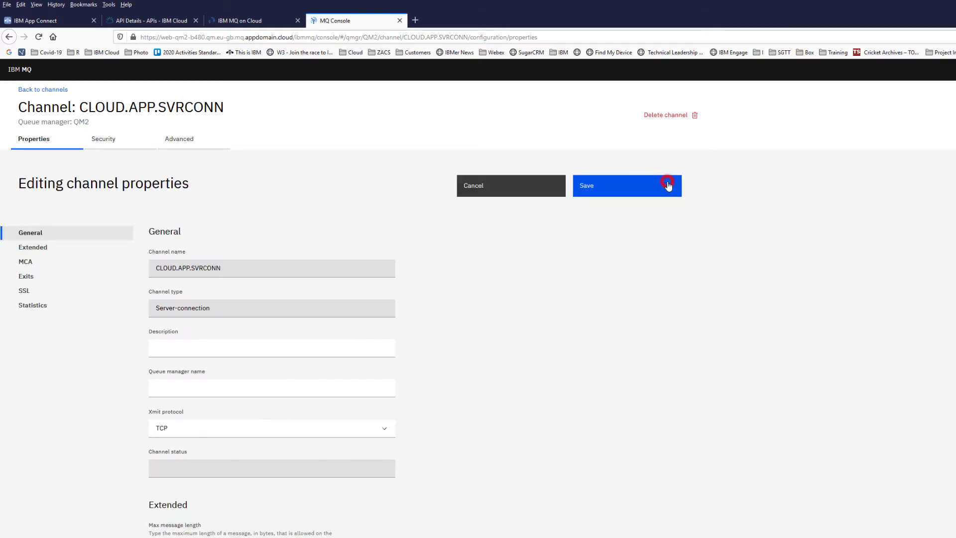
{"action": "left_click", "coordinate": [24, 292]}
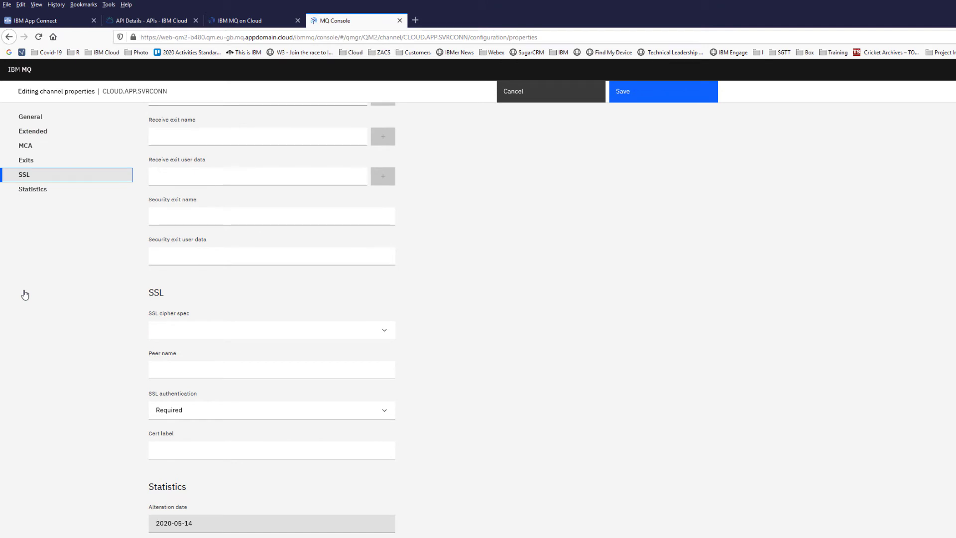
{"action": "left_click", "coordinate": [200, 331]}
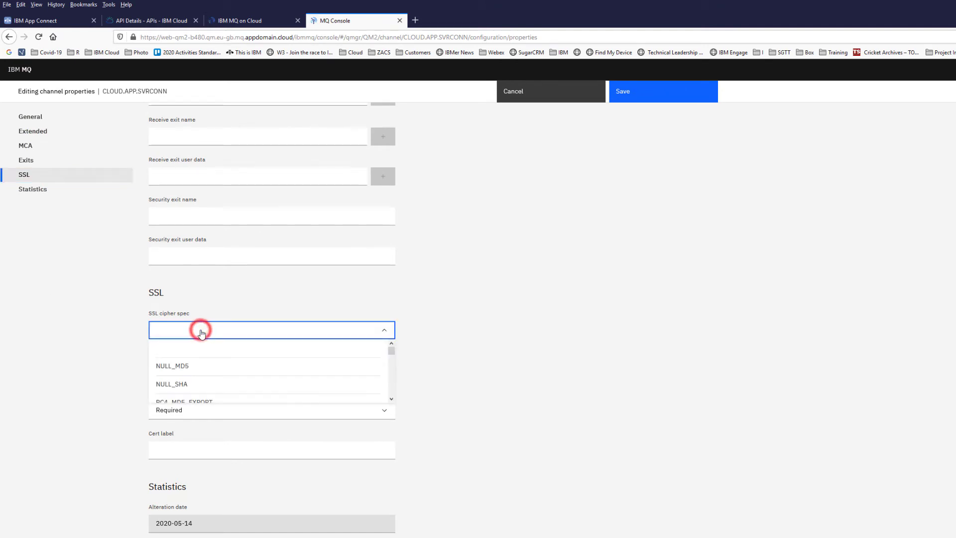
{"action": "scroll", "coordinate": [391, 393], "scroll_direction": "down", "scroll_amount": 4}
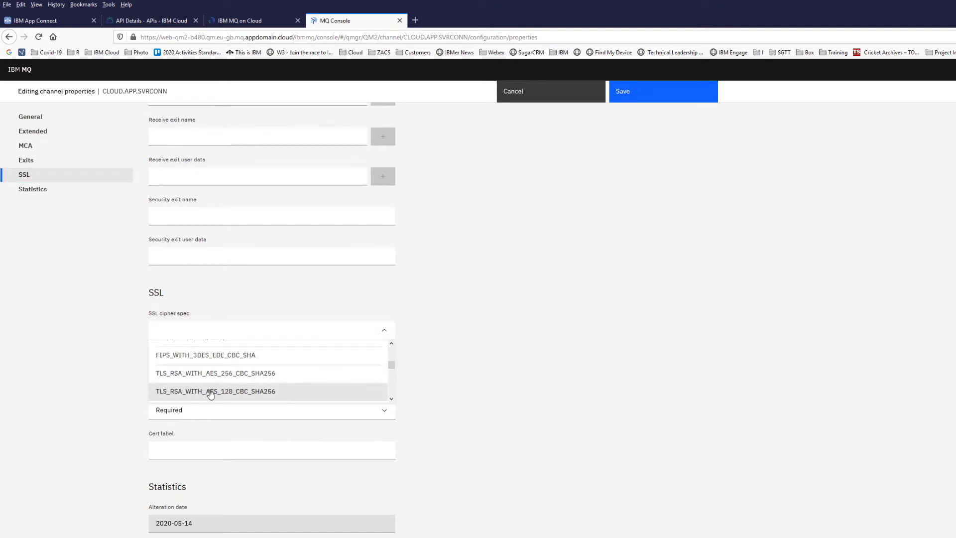
{"action": "left_click", "coordinate": [262, 394]}
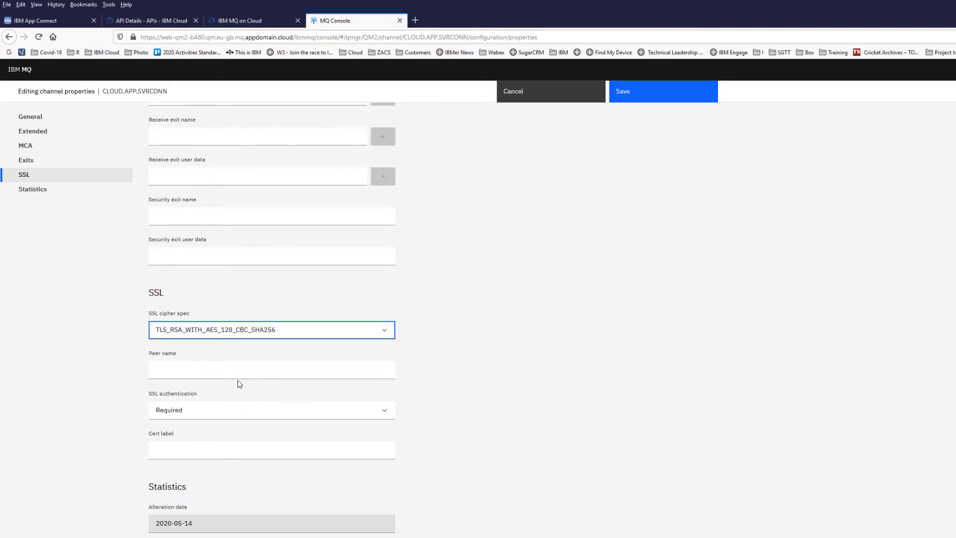
{"action": "left_click", "coordinate": [180, 409]}
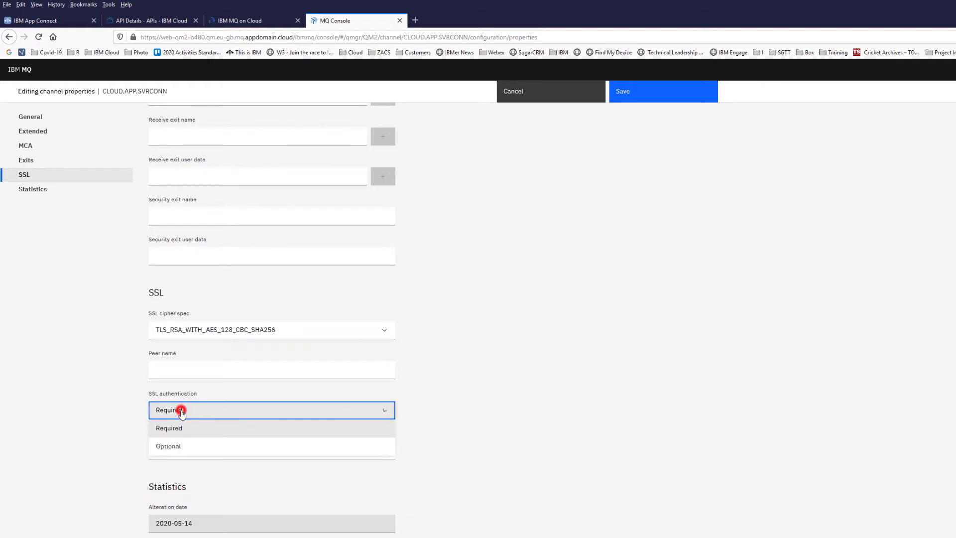
{"action": "left_click", "coordinate": [170, 448]}
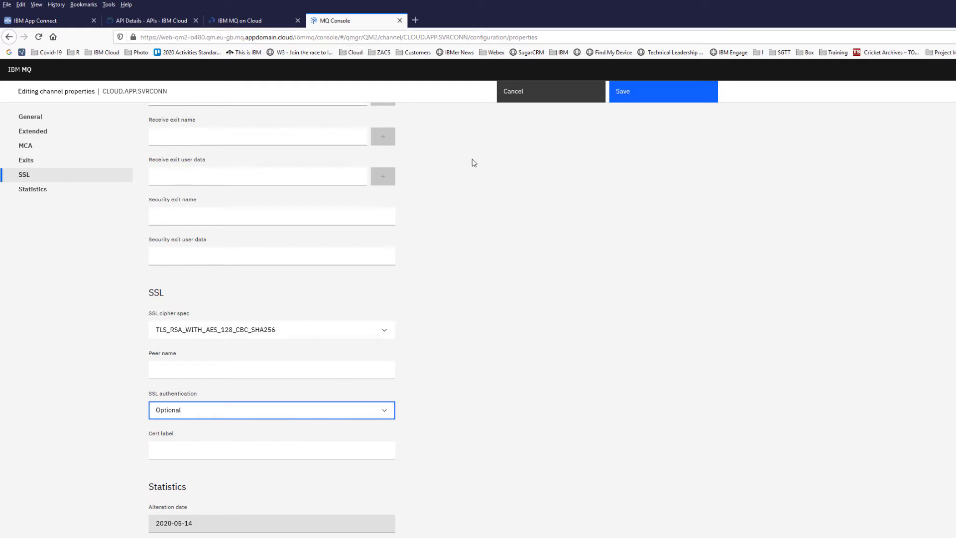
{"action": "left_click", "coordinate": [625, 94]}
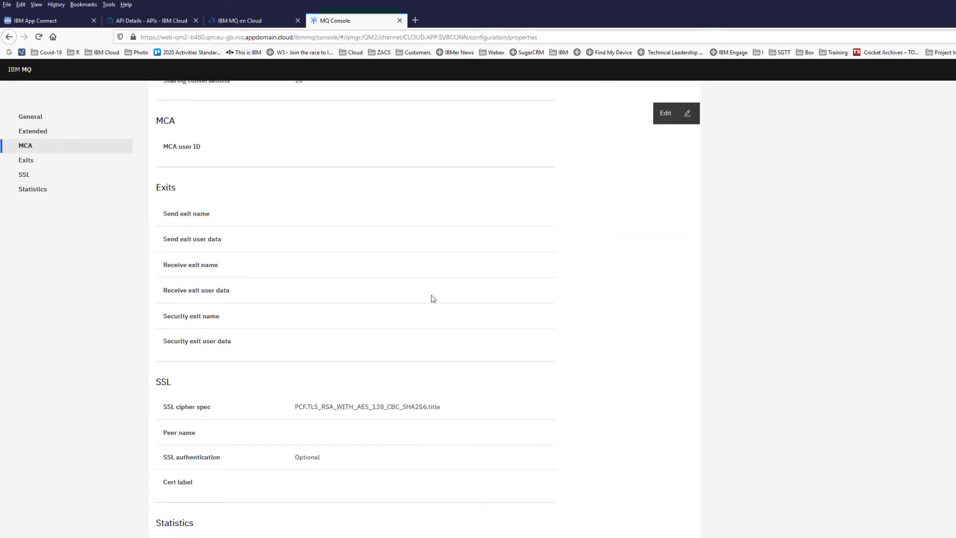
- Return to queue manager QM2, list its app channels and open the available actions for CLOUD.ADMIN.SVRCONN
{"action": "scroll", "coordinate": [391, 356], "scroll_direction": "up", "scroll_amount": 10}
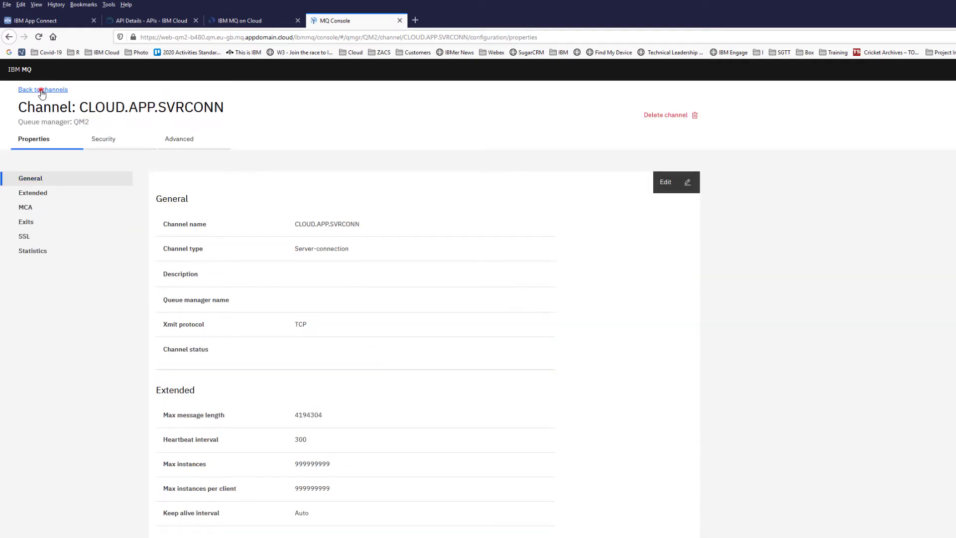
{"action": "left_click", "coordinate": [42, 90]}
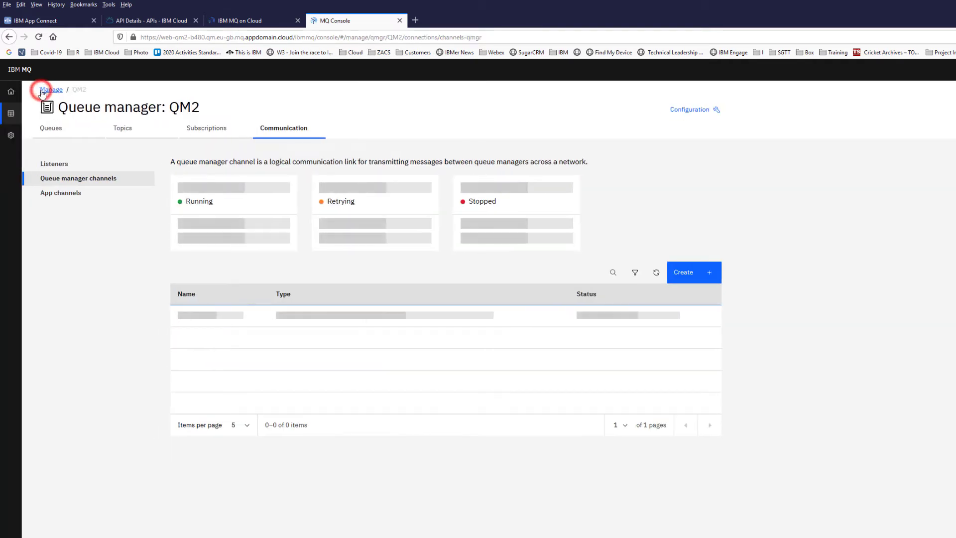
{"action": "left_click", "coordinate": [12, 116]}
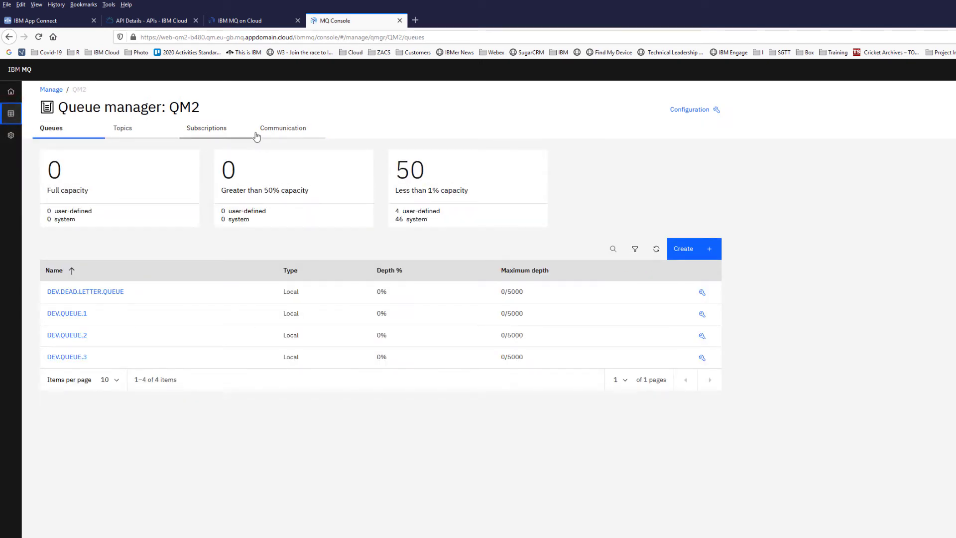
{"action": "left_click", "coordinate": [285, 128]}
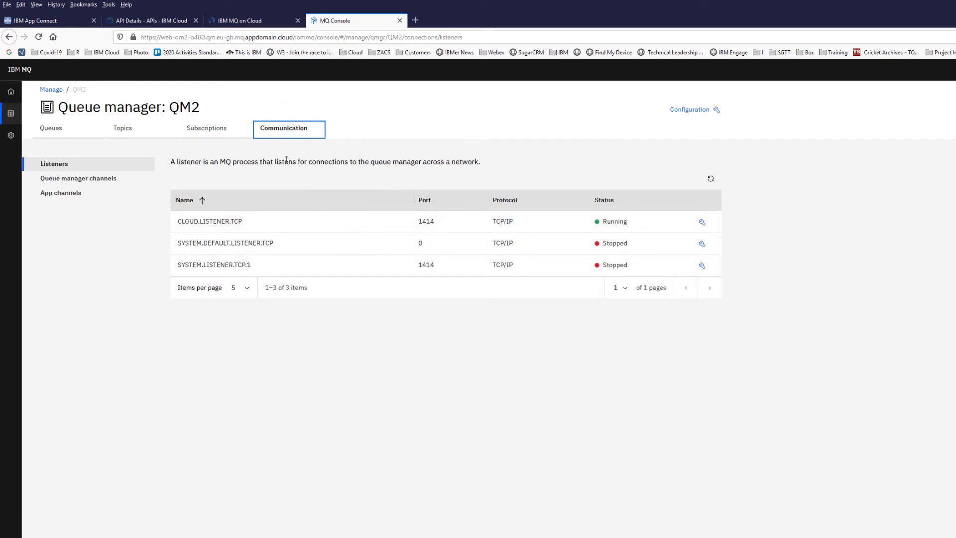
{"action": "left_click", "coordinate": [66, 194]}
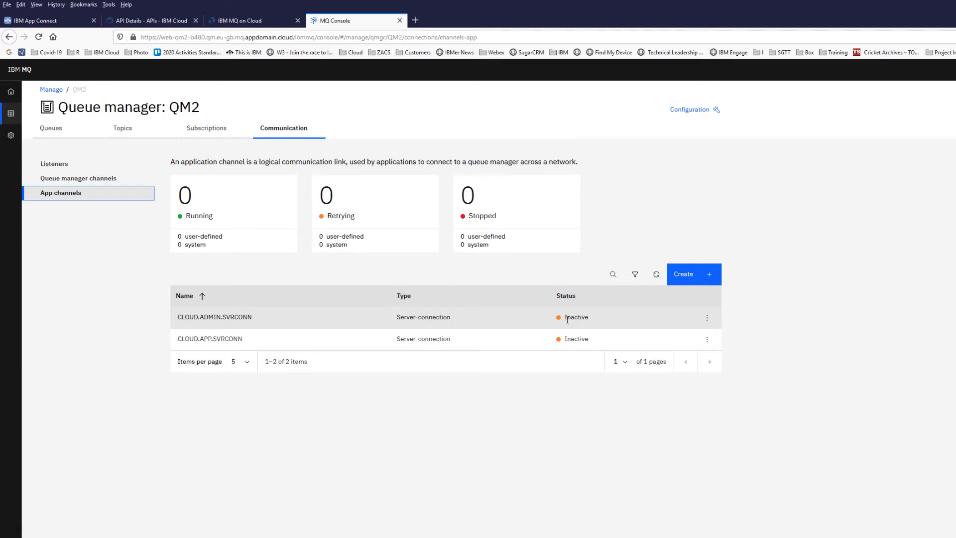
{"action": "left_click", "coordinate": [708, 318]}
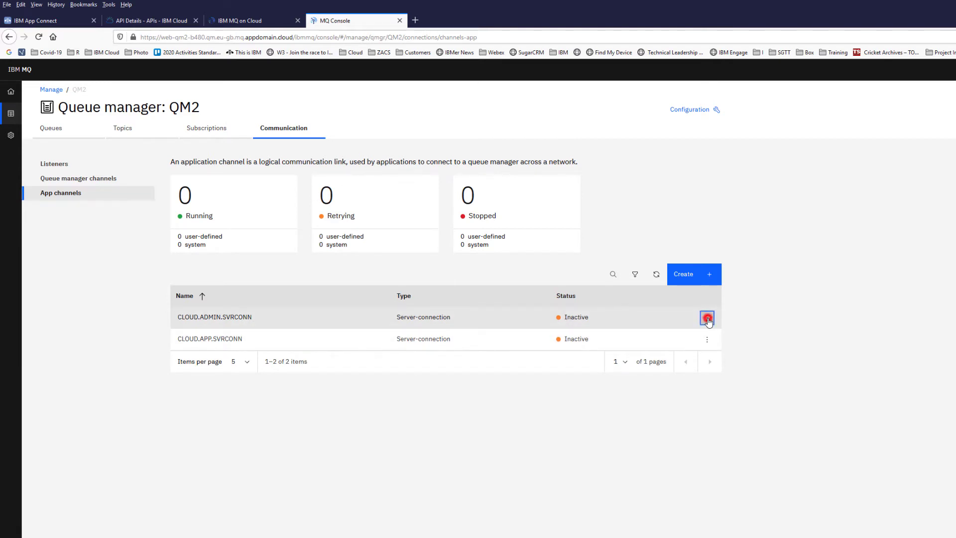
{"action": "left_click", "coordinate": [659, 336]}
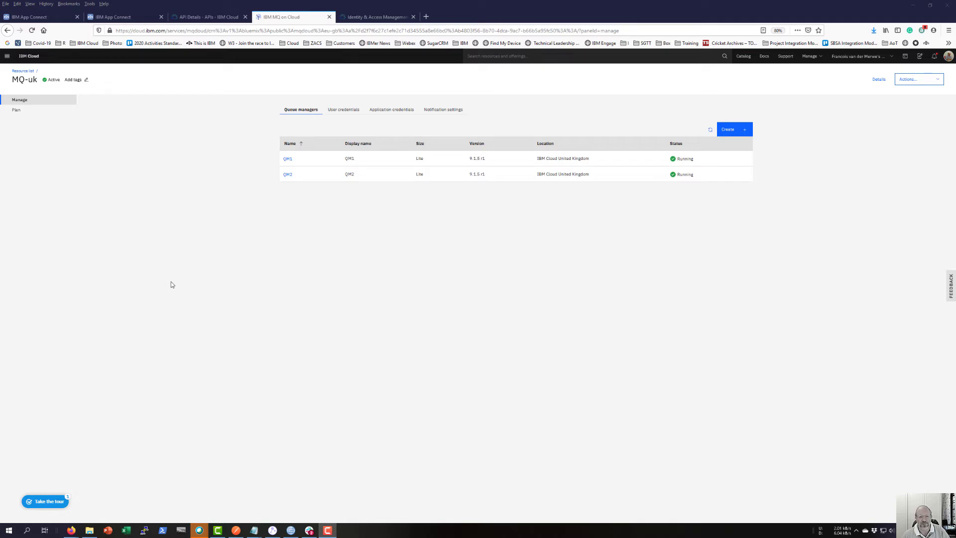
- Add user credentials to the MQ-uk instance with the administrator's e-mail address and administrator username
{"action": "left_click", "coordinate": [348, 113]}
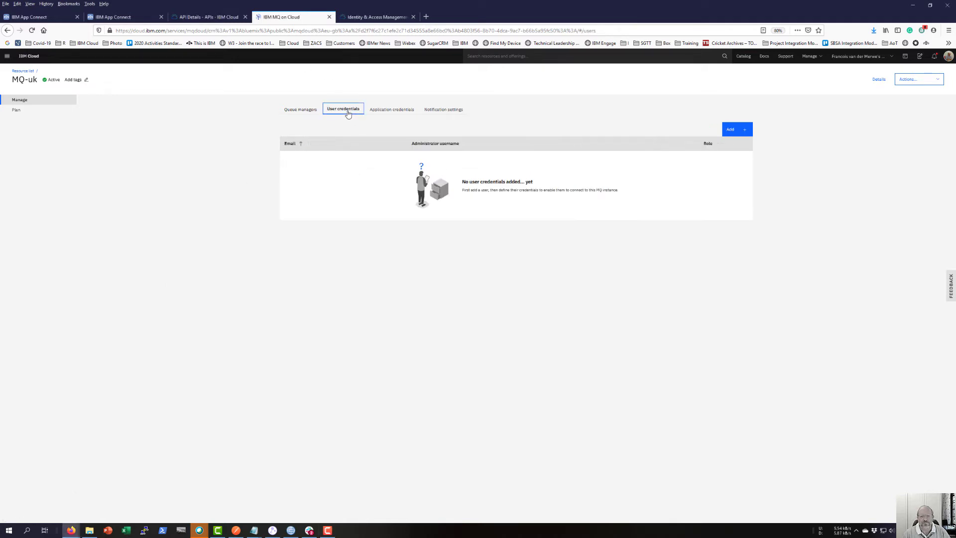
{"action": "left_click", "coordinate": [729, 132]}
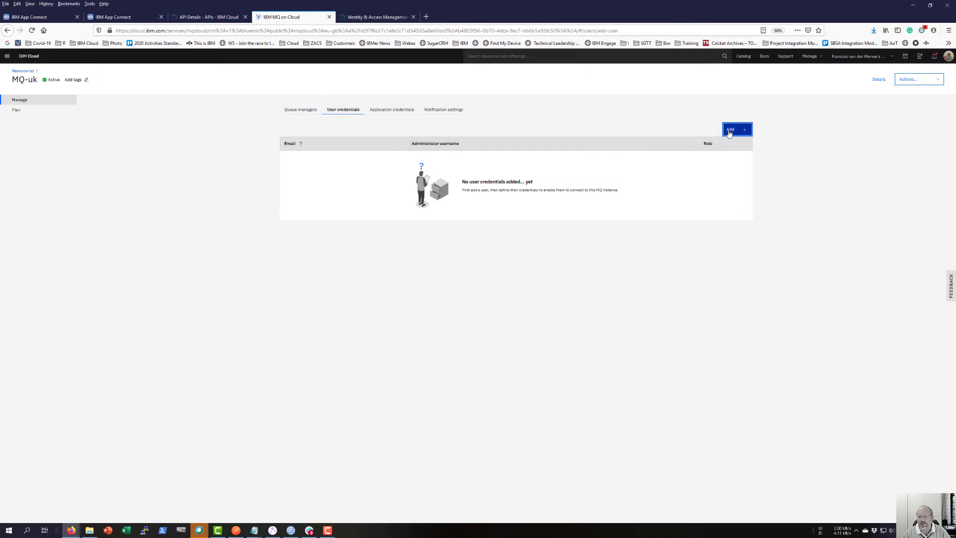
{"action": "left_click", "coordinate": [312, 146]}
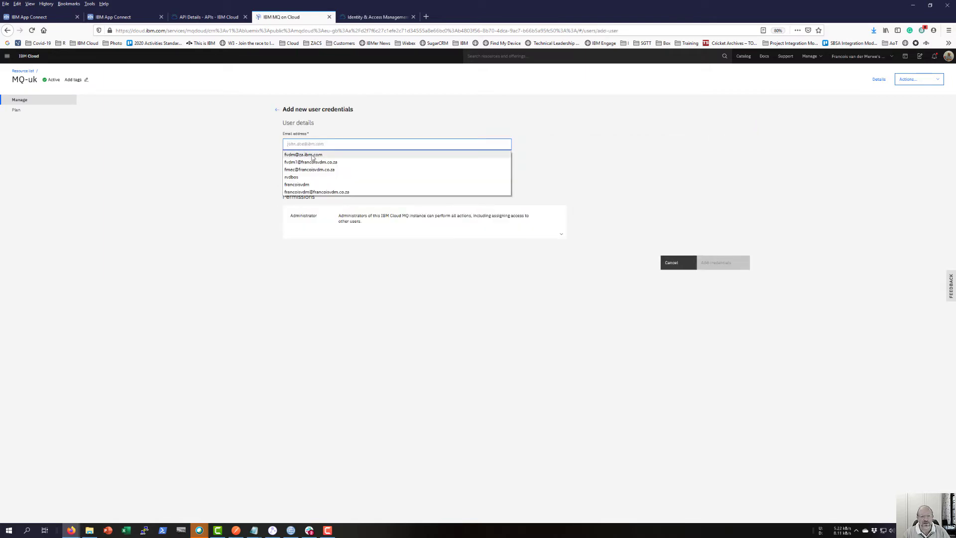
{"action": "left_click", "coordinate": [313, 156]}
{"action": "left_click", "coordinate": [313, 175]}
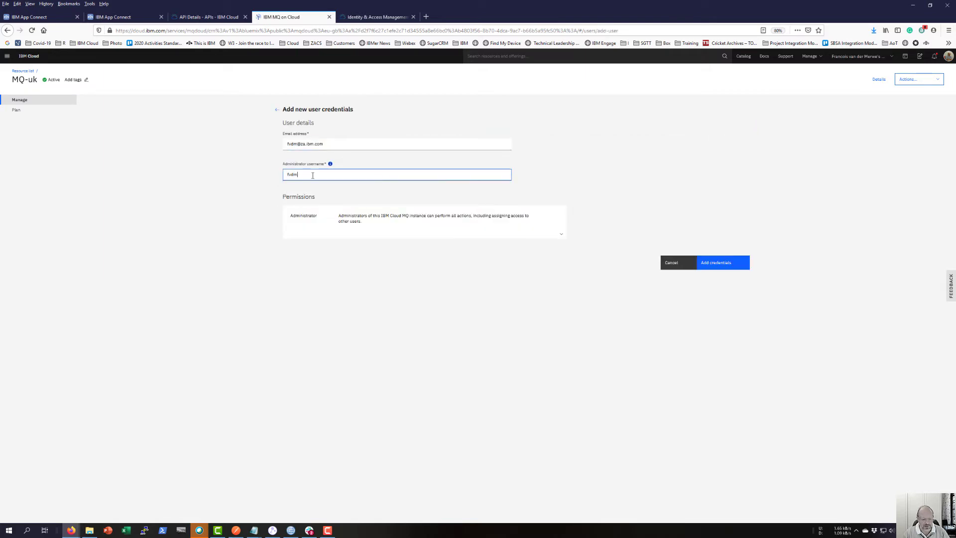
{"action": "type", "text": "1"}
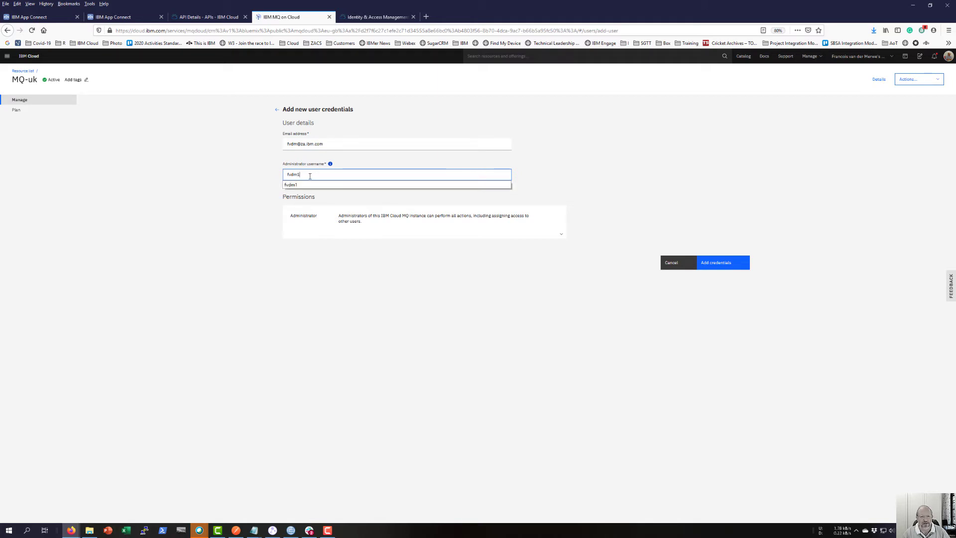
{"action": "left_click", "coordinate": [291, 215]}
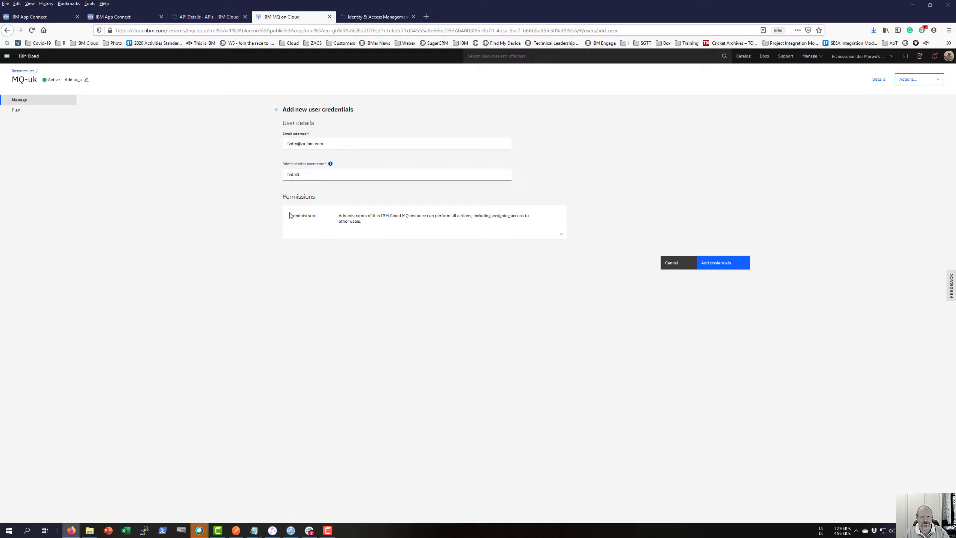
{"action": "left_click", "coordinate": [715, 265]}
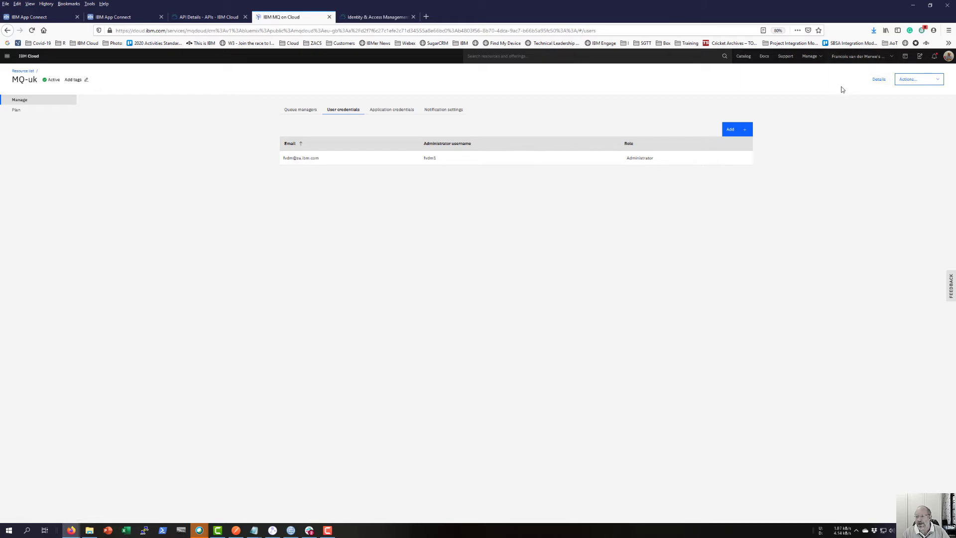
- Create an IBM Cloud API key named demo2 with the description "Demo 2 API key" in Access (IAM)
{"action": "left_click", "coordinate": [817, 56]}
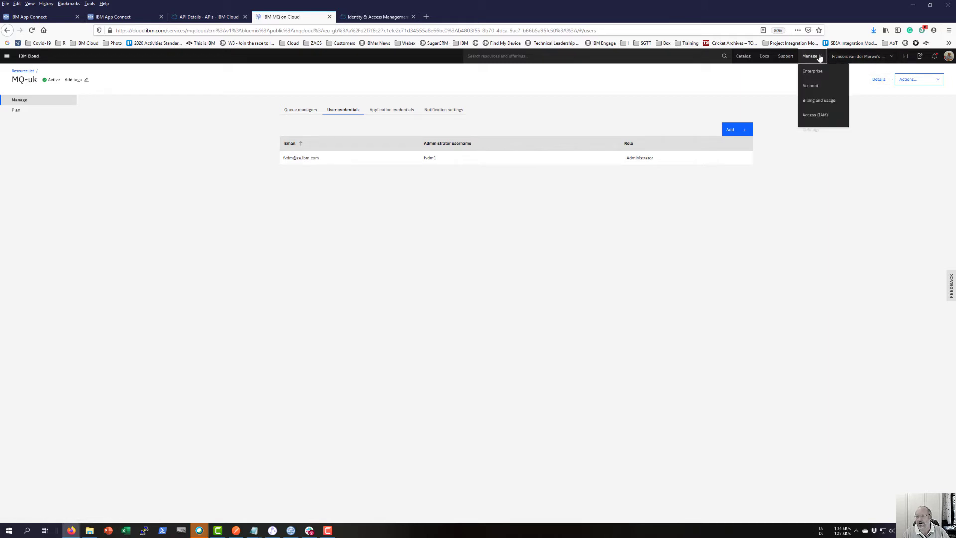
{"action": "left_click", "coordinate": [818, 117]}
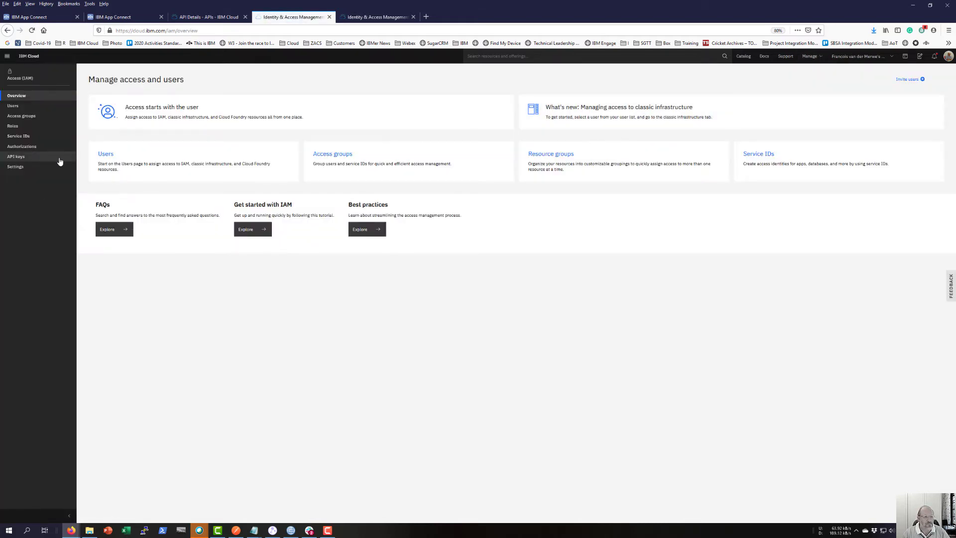
{"action": "left_click", "coordinate": [26, 159]}
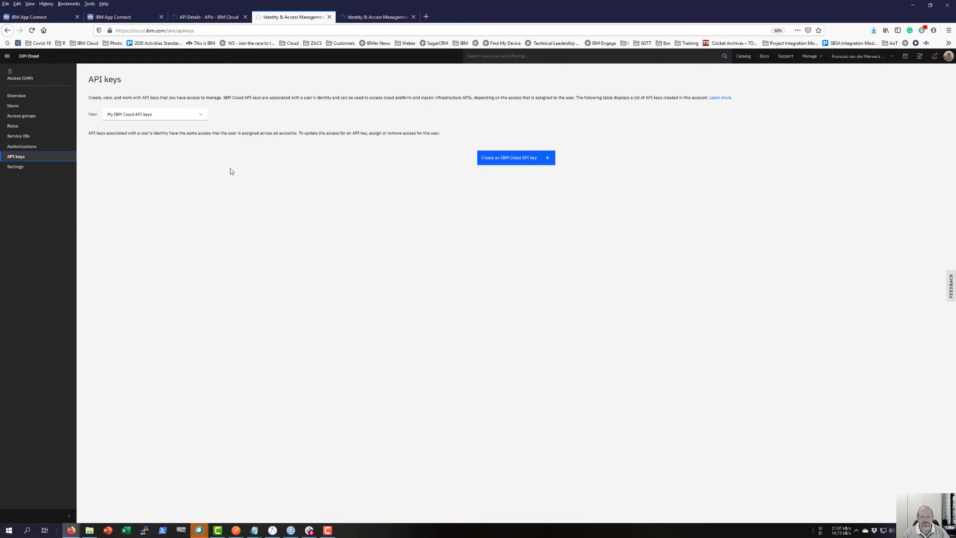
{"action": "left_click", "coordinate": [512, 160]}
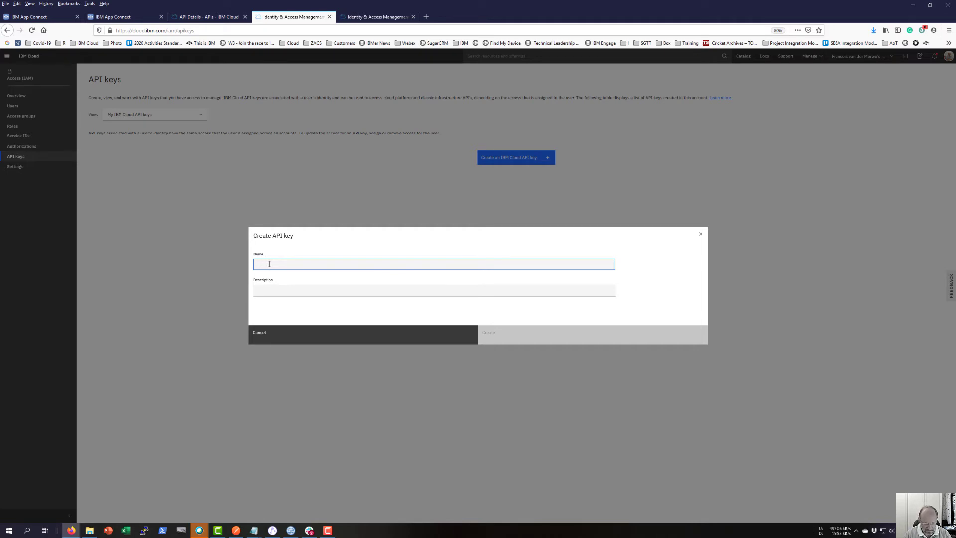
{"action": "type", "text": "demo"}
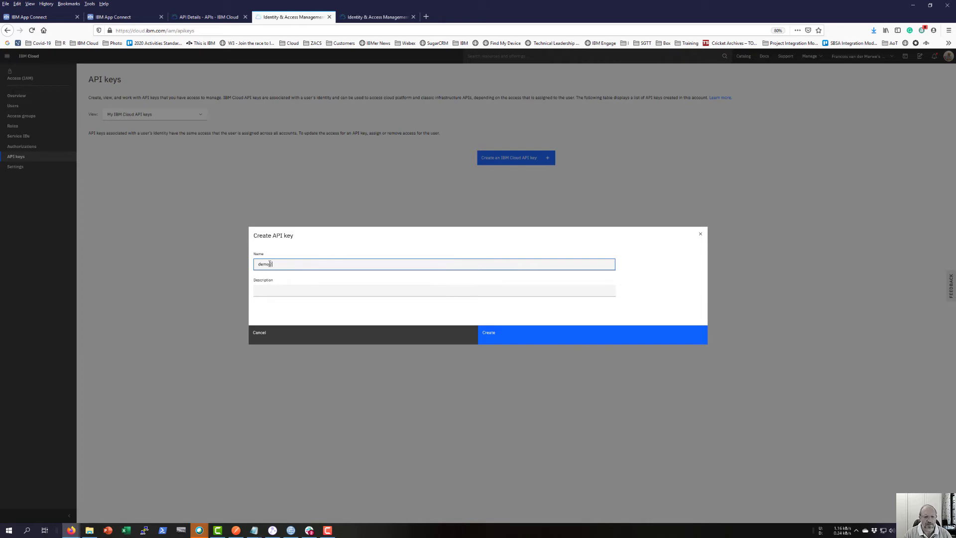
{"action": "type", "text": "2"}
{"action": "left_click", "coordinate": [278, 294]}
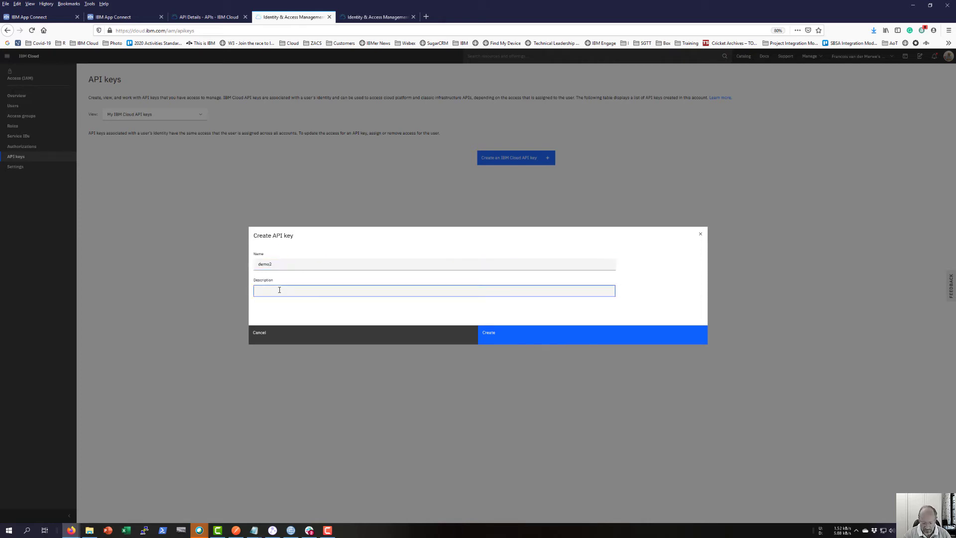
{"action": "type", "text": "Demo 2"}
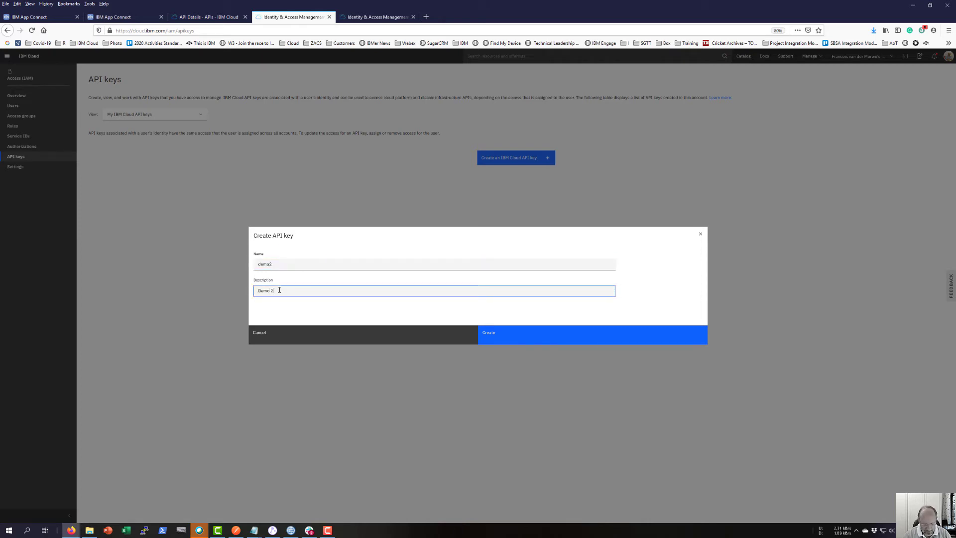
{"action": "type", "text": " API key"}
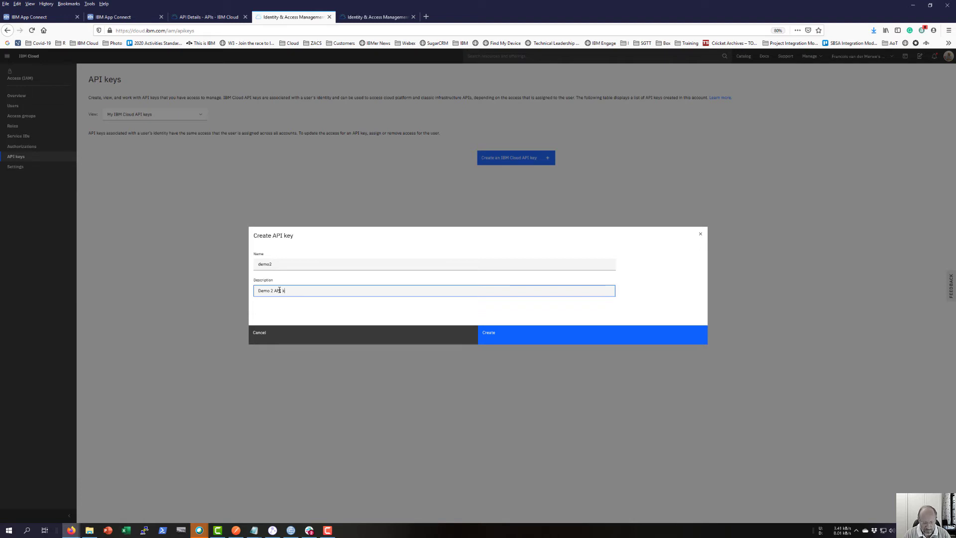
{"action": "left_click", "coordinate": [490, 336]}
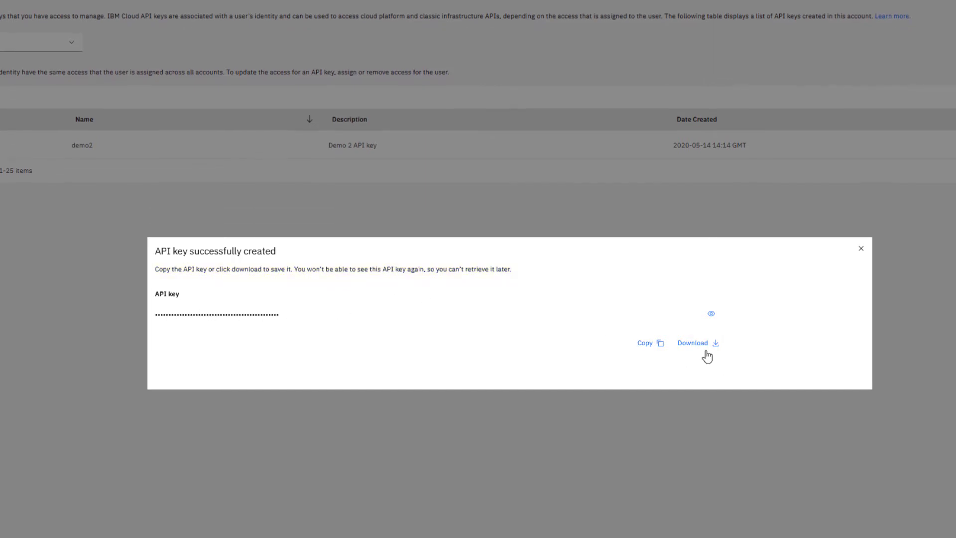
- Download the new API key as a JSON file, open it in Notepad and copy its entire contents
{"action": "left_click", "coordinate": [707, 352]}
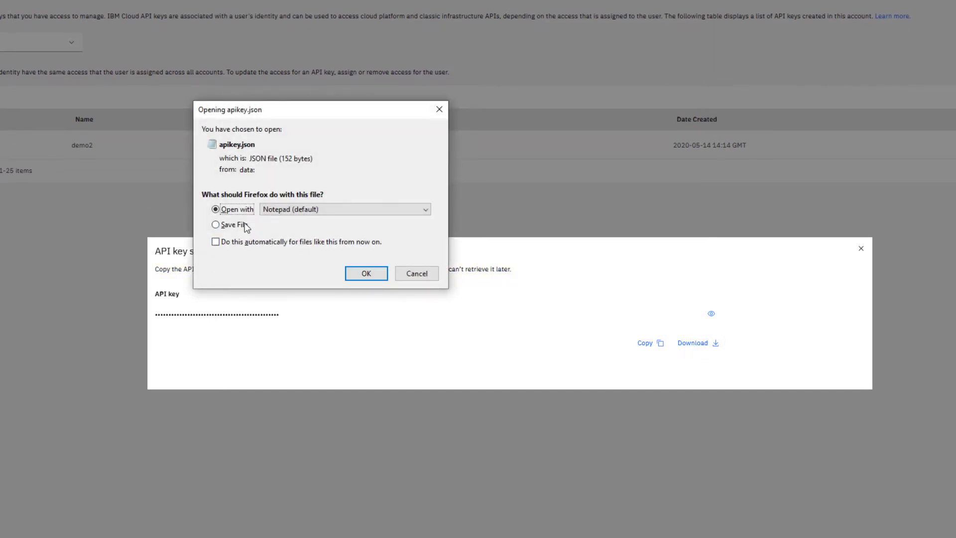
{"action": "left_click", "coordinate": [376, 275]}
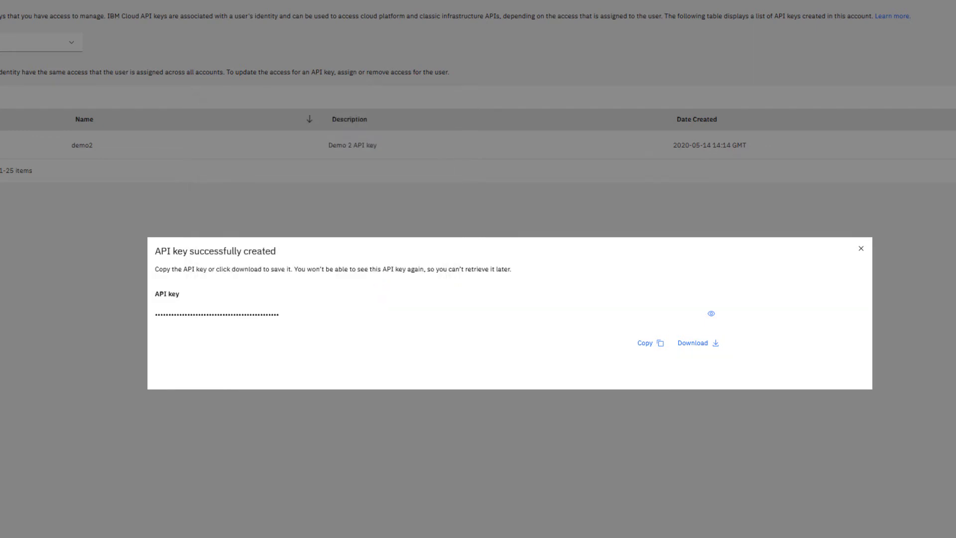
{"action": "left_click_drag", "start_coordinate": [675, 96], "coordinate": [626, 103]}
{"action": "left_click_drag", "start_coordinate": [122, 175], "coordinate": [89, 116]}
{"action": "right_click", "coordinate": [153, 146]}
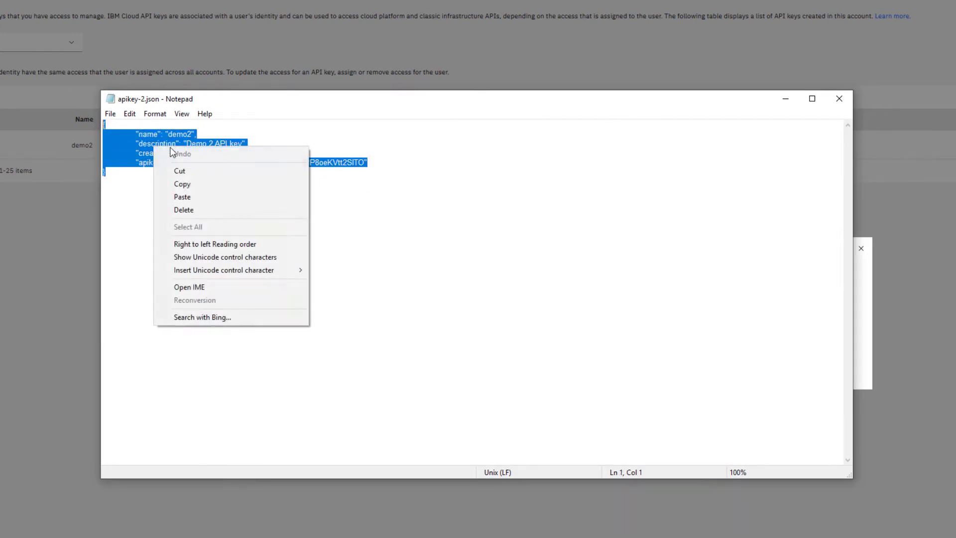
{"action": "left_click", "coordinate": [184, 183]}
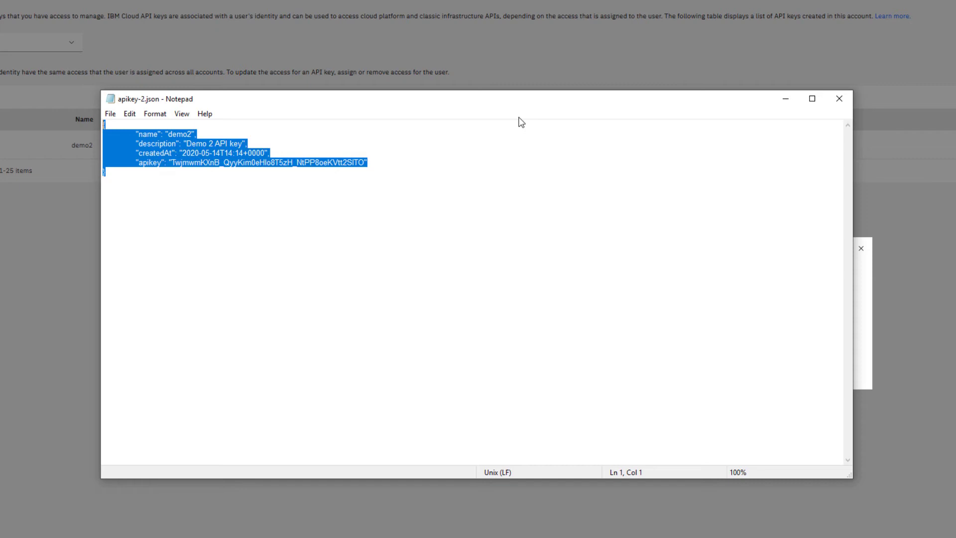
- Switch to QM2 connection_info.txt in Notepad and paste the copied API key details below the Platform API heading
{"action": "left_click", "coordinate": [786, 100]}
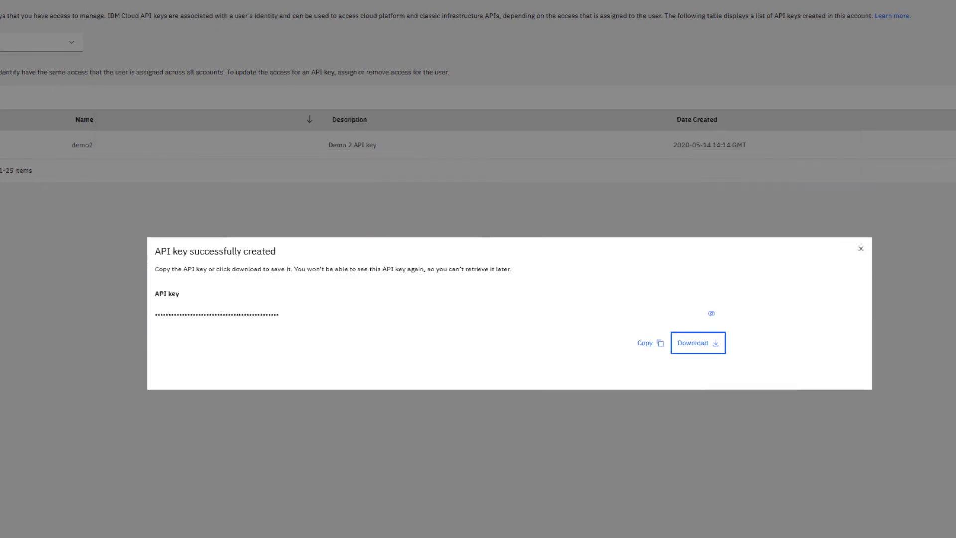
{"action": "key", "text": "alt+Tab"}
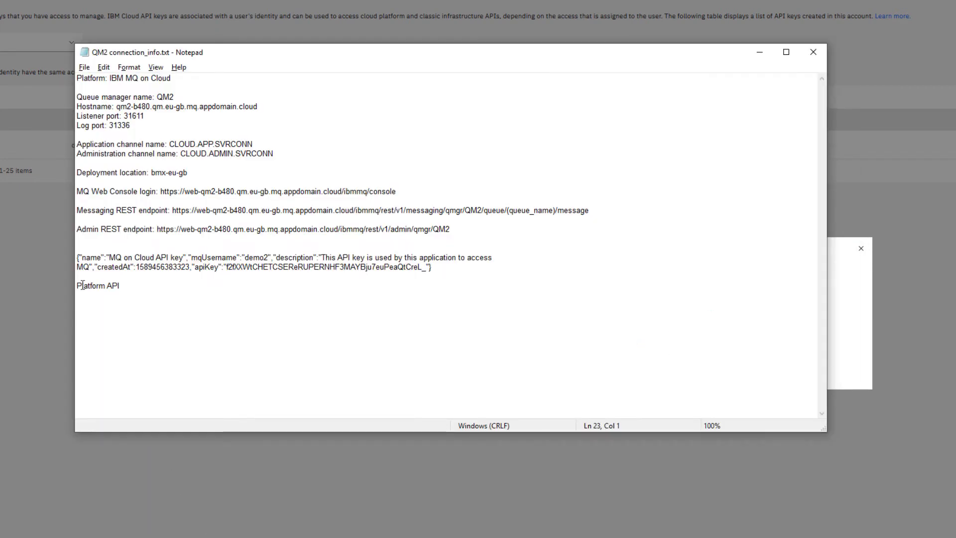
{"action": "key", "text": "Return"}
{"action": "key", "text": "BackSpace"}
{"action": "key", "text": "ctrl+v"}
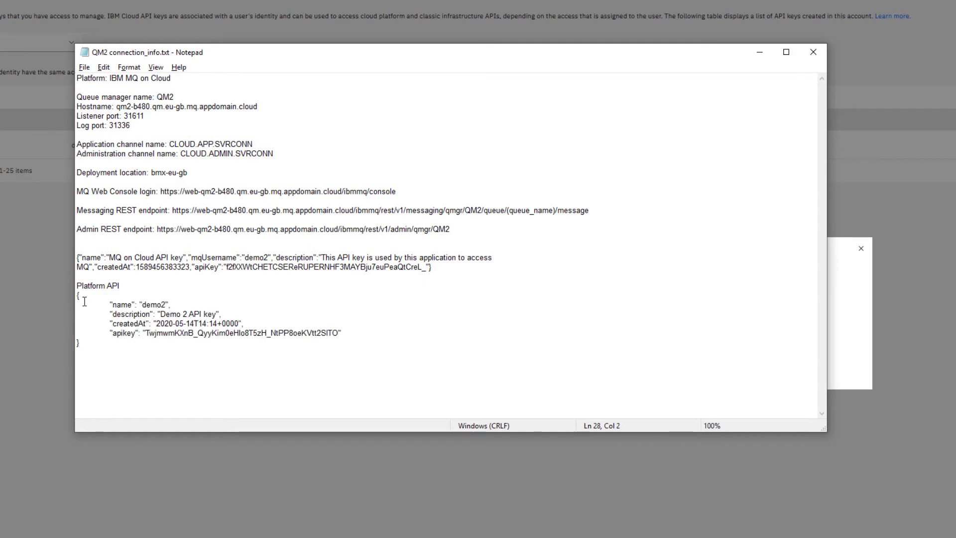
- Save QM2 connection_info.txt, minimize it and close the API key creation dialog in IBM Cloud
{"action": "left_click", "coordinate": [84, 68]}
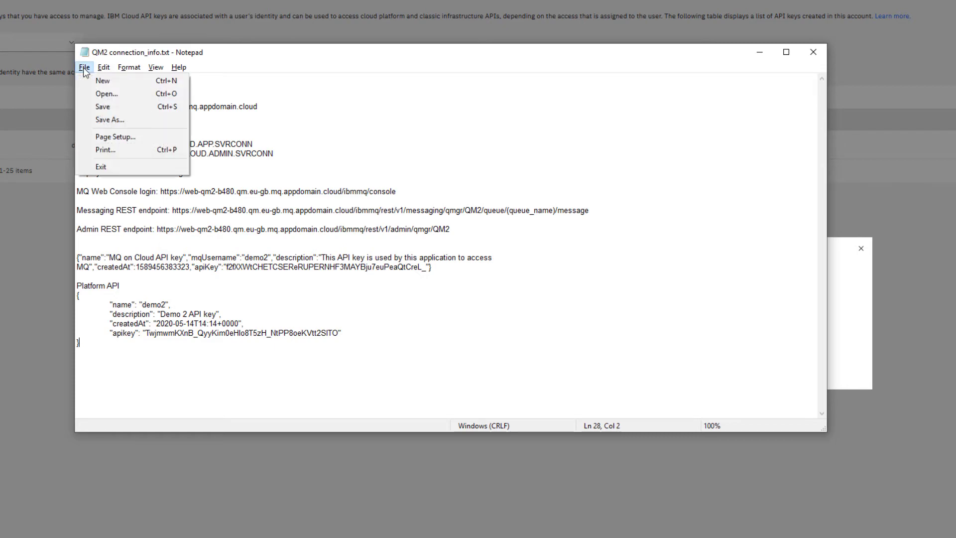
{"action": "left_click", "coordinate": [105, 106]}
{"action": "left_click", "coordinate": [760, 53]}
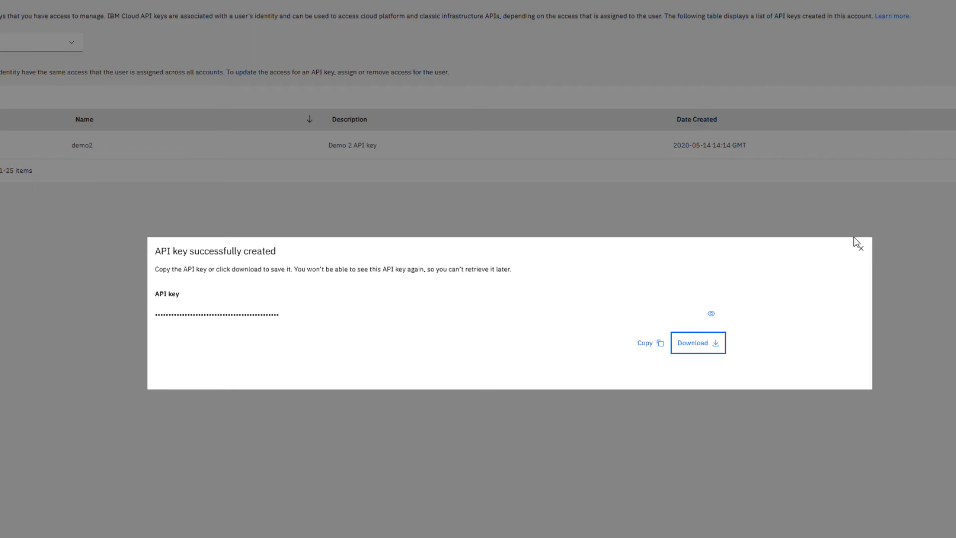
{"action": "left_click", "coordinate": [861, 249]}
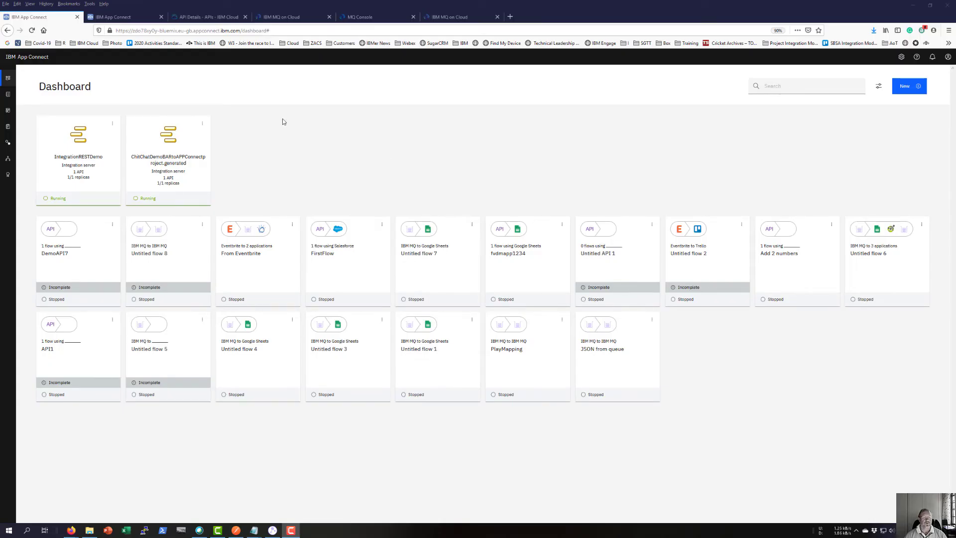
- Stop the IntegrationRESTDemo integration server in App Connect and update its BAR file with IntegrationRESTDemo.bar
{"action": "left_click", "coordinate": [112, 124]}
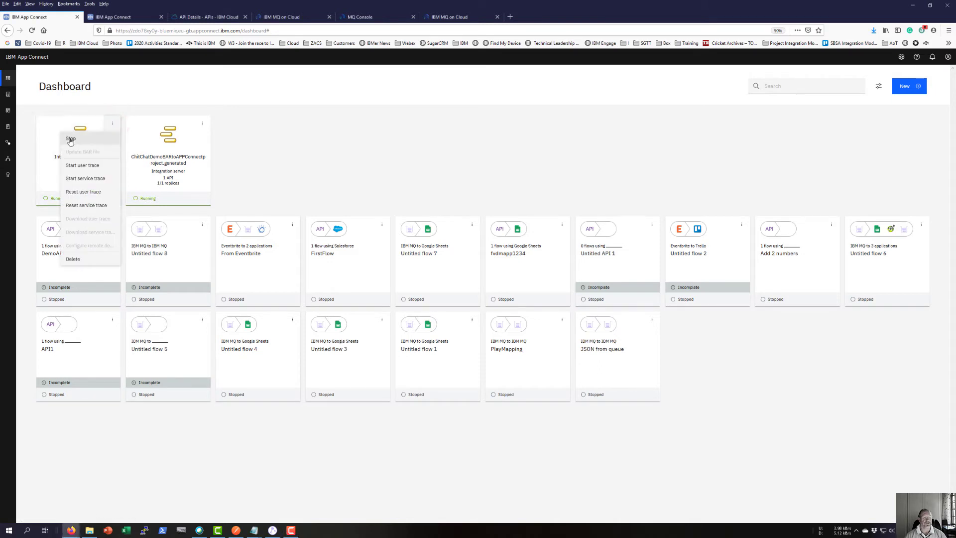
{"action": "left_click", "coordinate": [71, 139]}
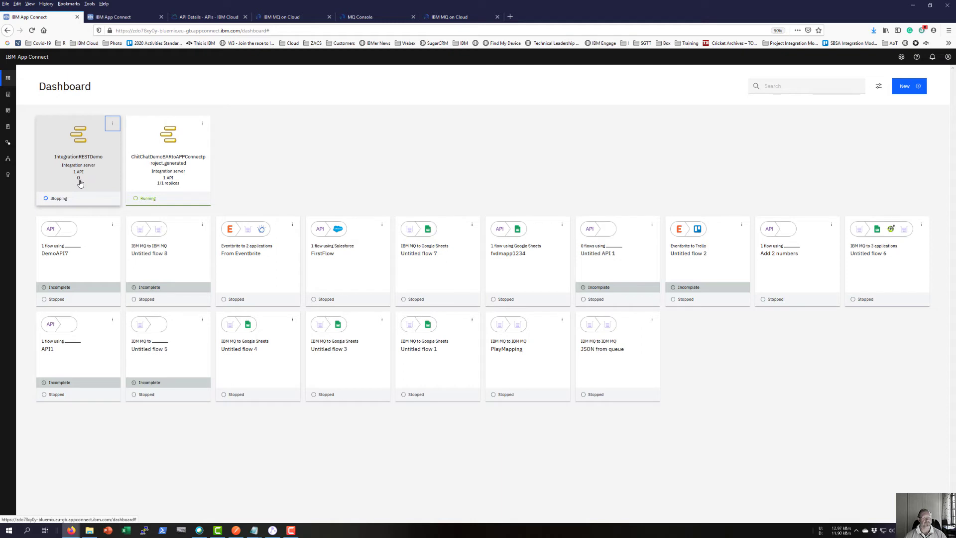
{"action": "left_click", "coordinate": [112, 125]}
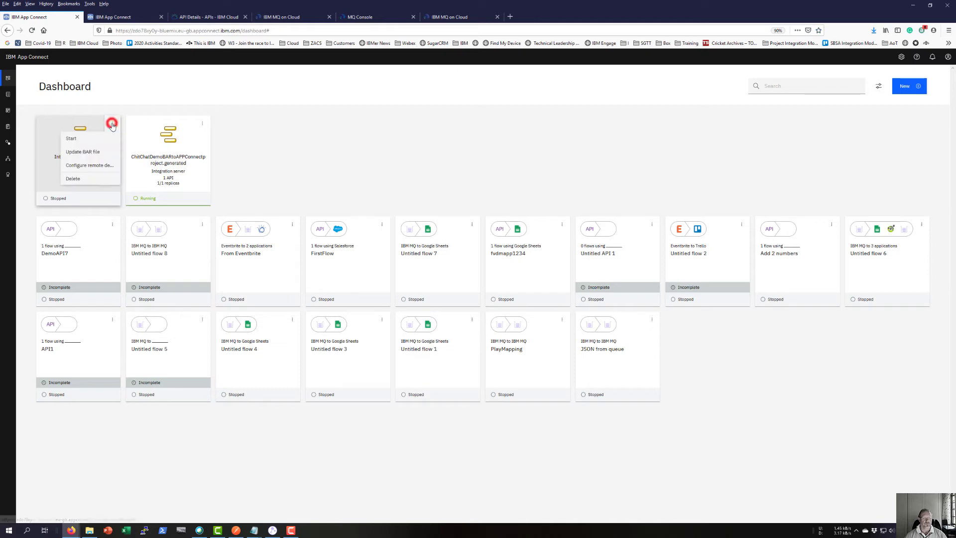
{"action": "left_click", "coordinate": [87, 155]}
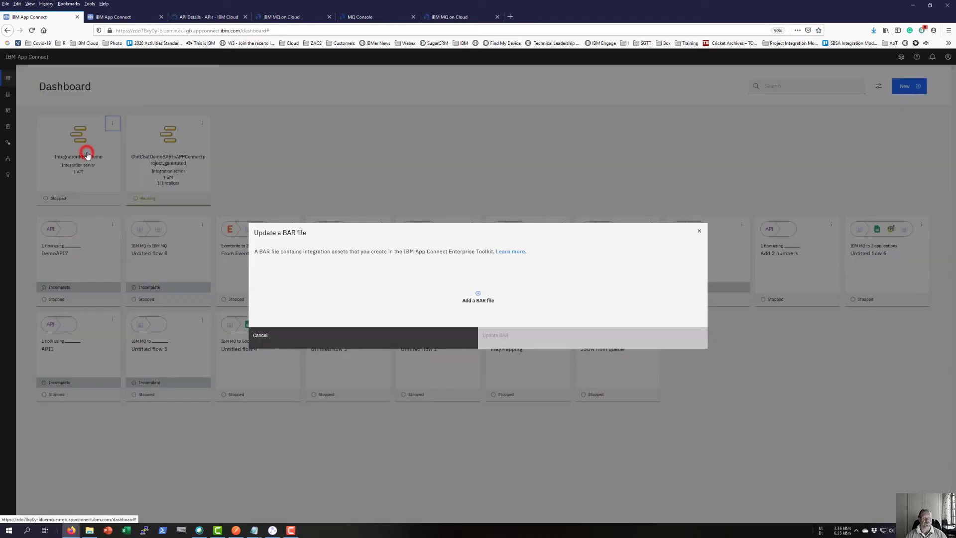
{"action": "left_click", "coordinate": [479, 301]}
{"action": "left_click", "coordinate": [166, 99]}
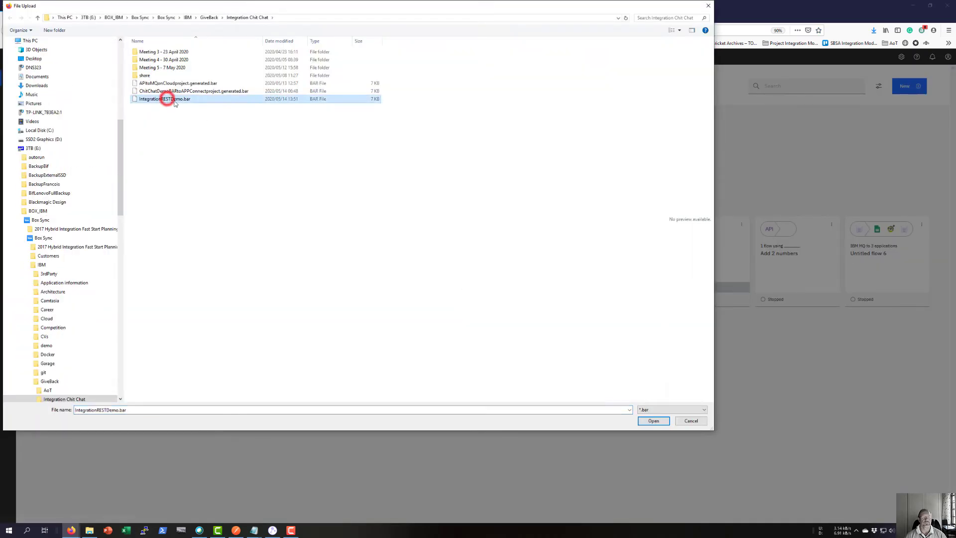
{"action": "left_click", "coordinate": [654, 422]}
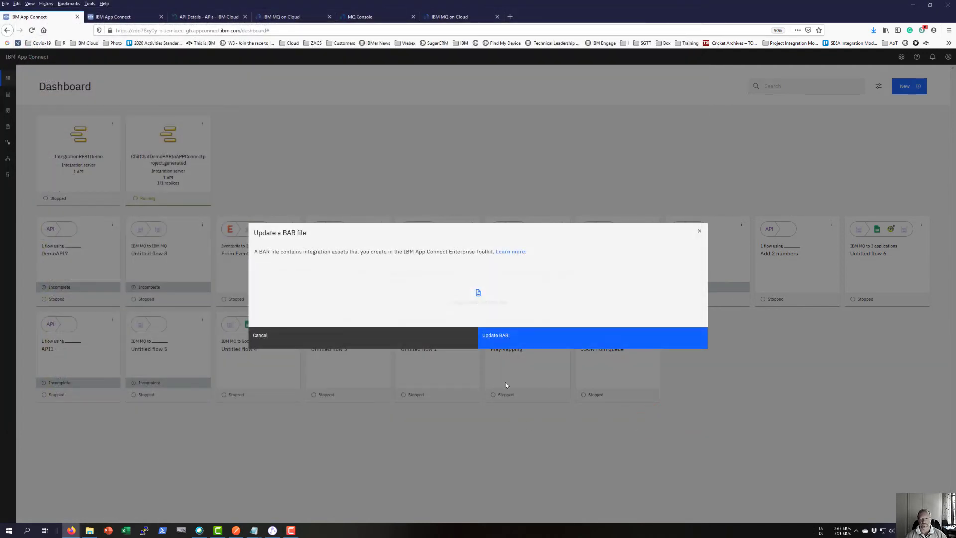
{"action": "left_click", "coordinate": [502, 340]}
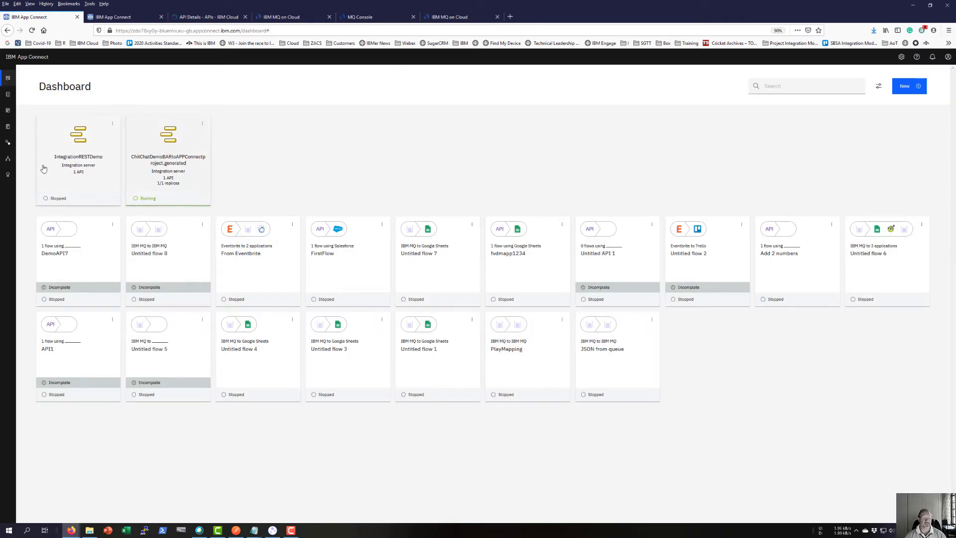
- Start creating a new App Connect policy with the policy type MQ
{"action": "left_click", "coordinate": [8, 175]}
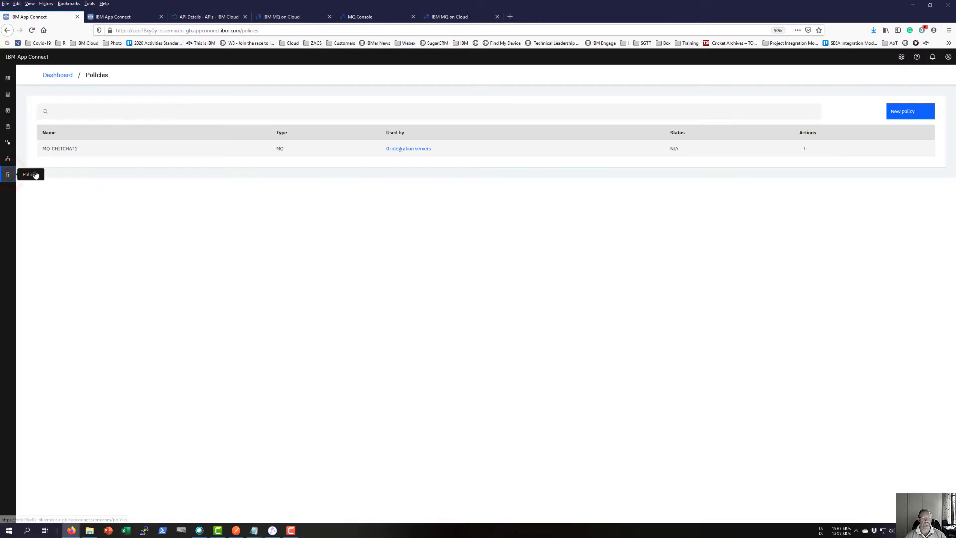
{"action": "left_click", "coordinate": [901, 112]}
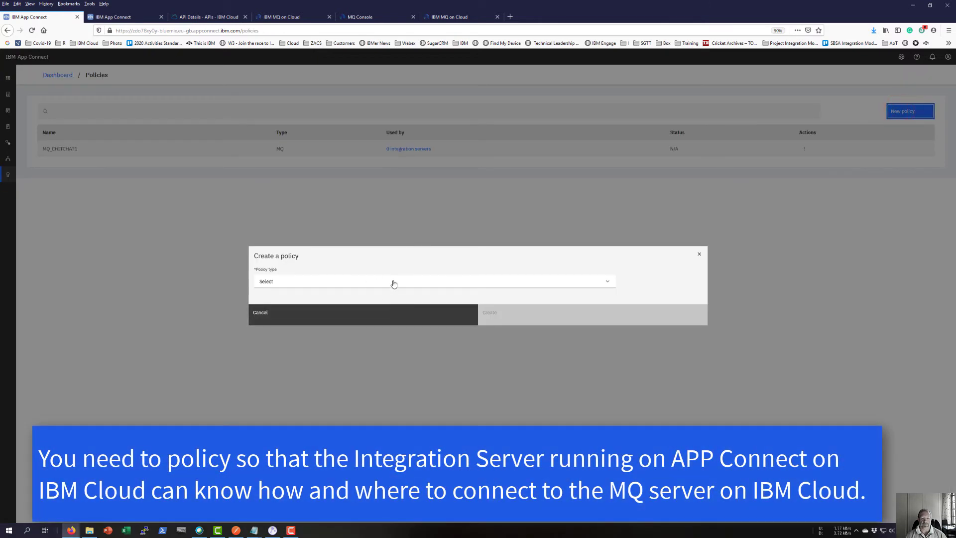
{"action": "left_click", "coordinate": [394, 283]}
{"action": "scroll", "coordinate": [332, 305], "scroll_direction": "down", "scroll_amount": 5}
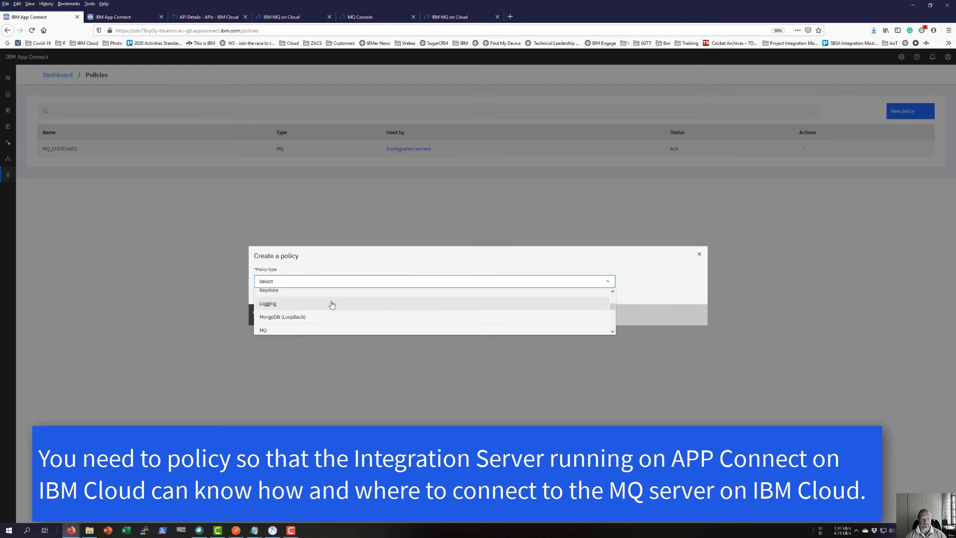
{"action": "left_click", "coordinate": [263, 331]}
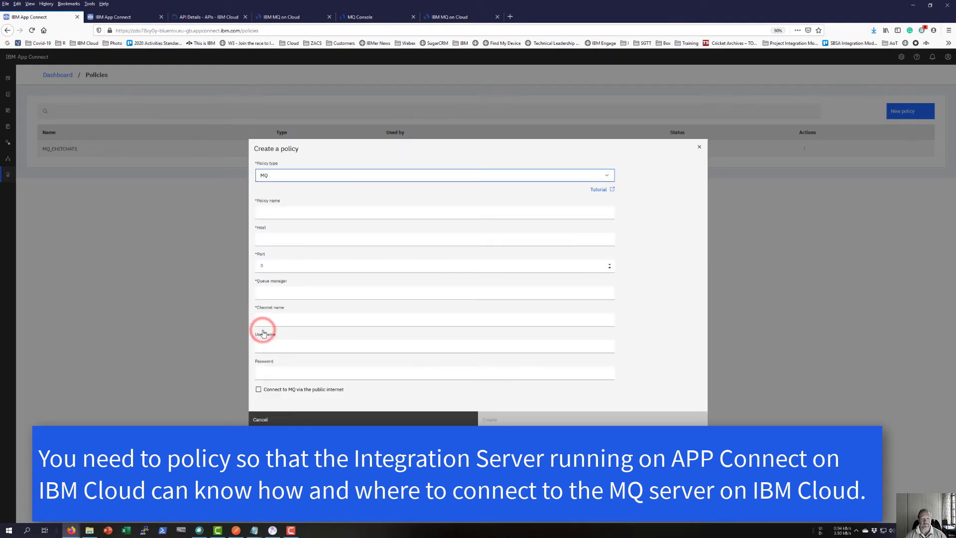
- Check the policy path of the MQ Output node in the App Connect Enterprise Toolkit and name the new policy MQ_DEMO
{"action": "left_click", "coordinate": [266, 214]}
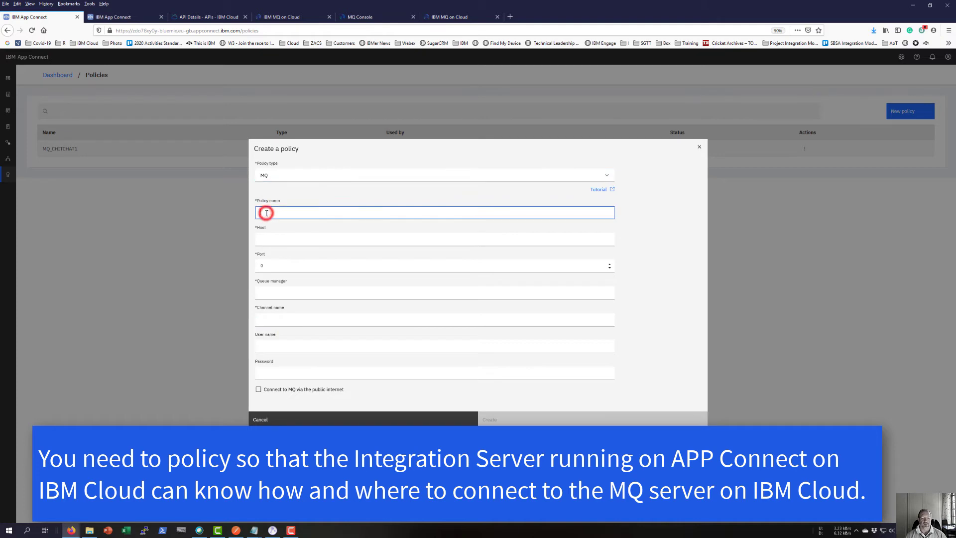
{"action": "left_click", "coordinate": [273, 531]}
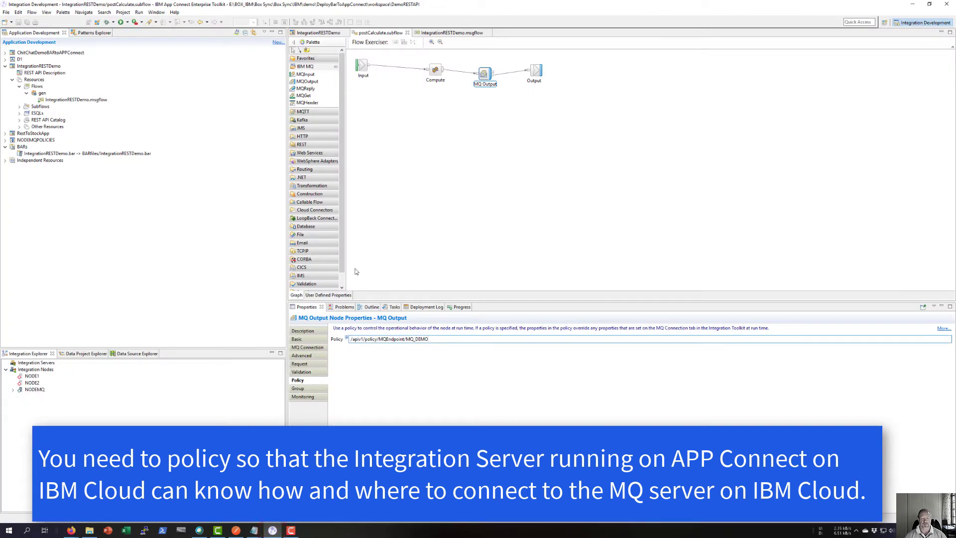
{"action": "left_click", "coordinate": [298, 380]}
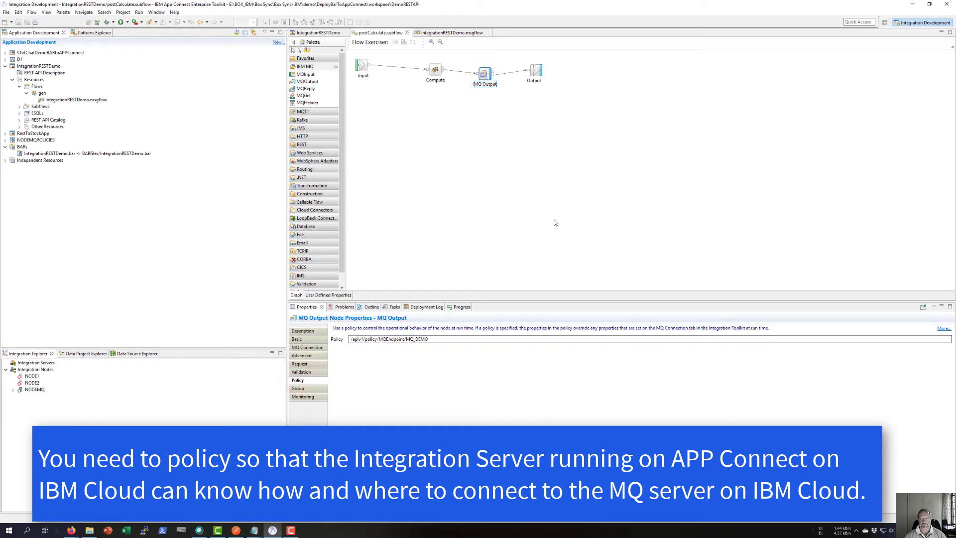
{"action": "left_click", "coordinate": [910, 6]}
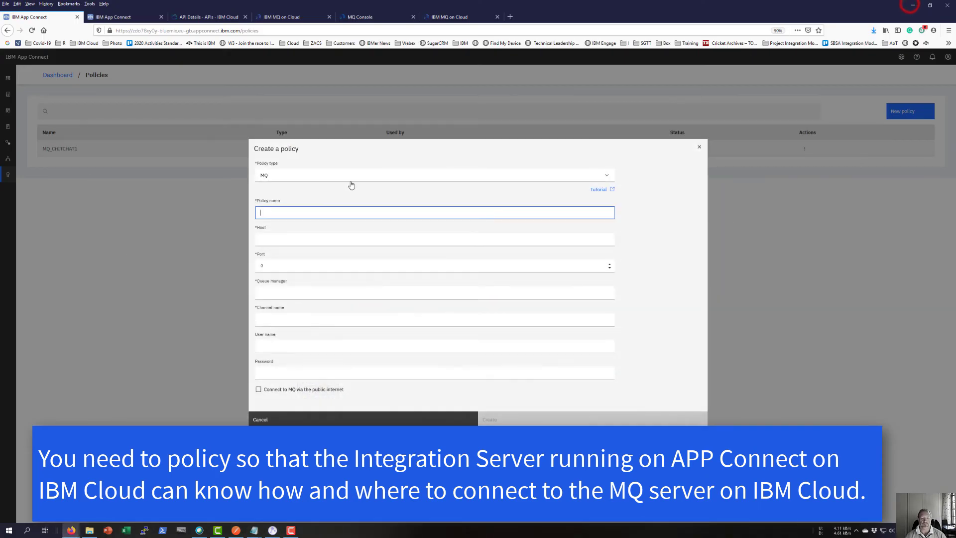
{"action": "left_click", "coordinate": [287, 209]}
{"action": "type", "text": "M"}
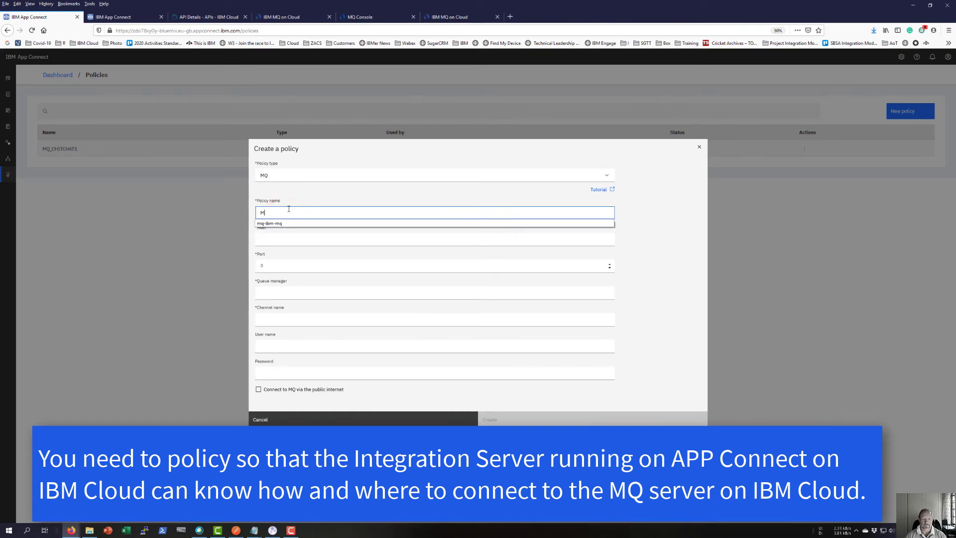
{"action": "type", "text": "Q_DE"}
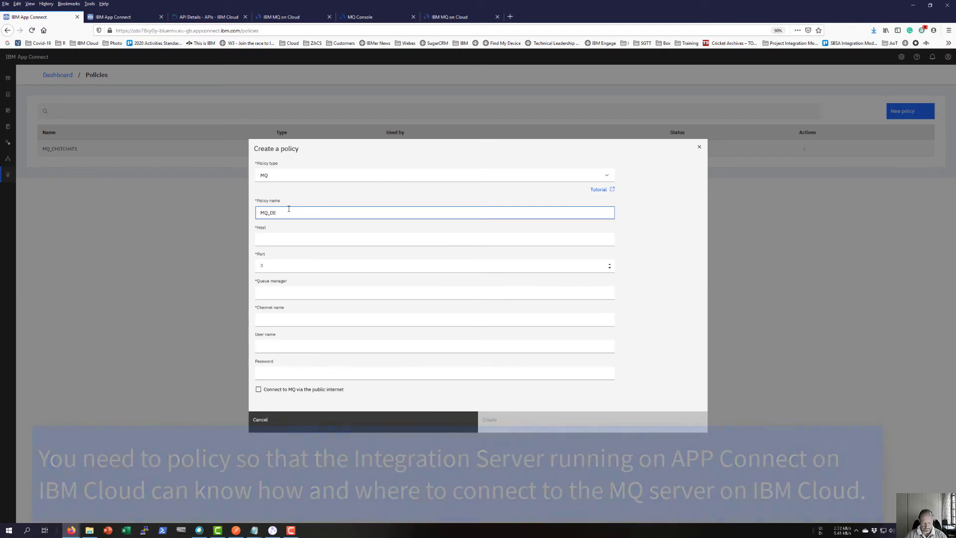
{"action": "type", "text": "MO"}
- Copy the hostname from QM2 connection_info.txt and set the policy's host to qm2-b480.qm.eu-gb.mq.appdomain.cloud
{"action": "left_click", "coordinate": [288, 238]}
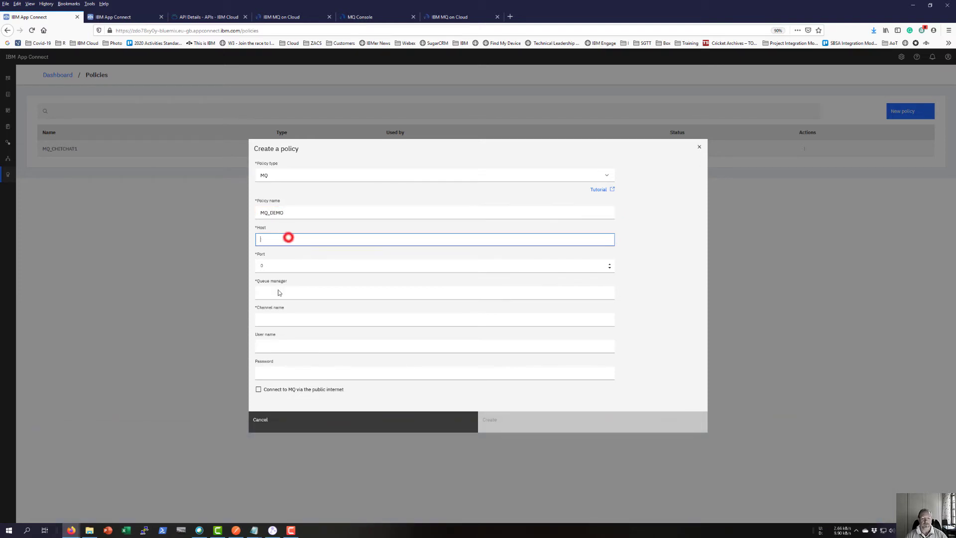
{"action": "left_click", "coordinate": [255, 529]}
{"action": "left_click", "coordinate": [331, 501]}
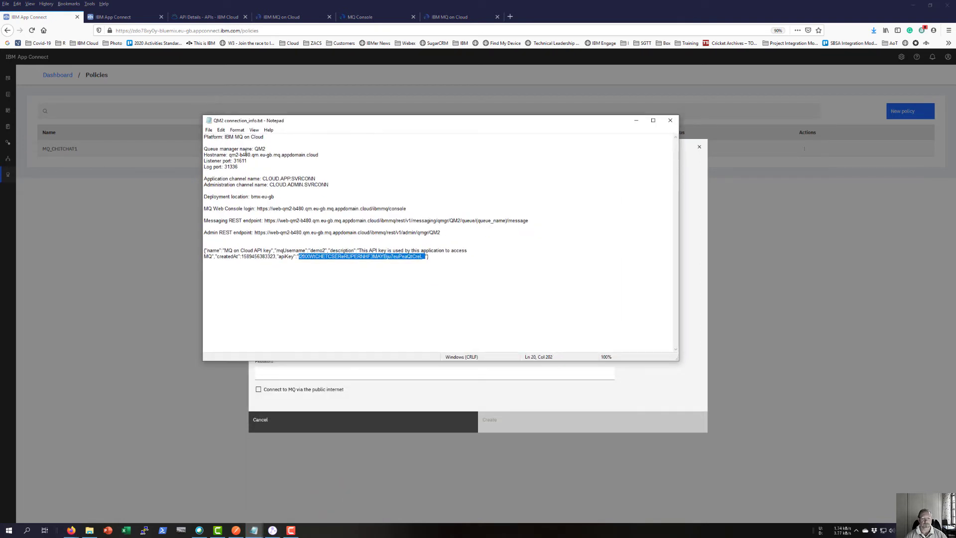
{"action": "left_click", "coordinate": [257, 172]}
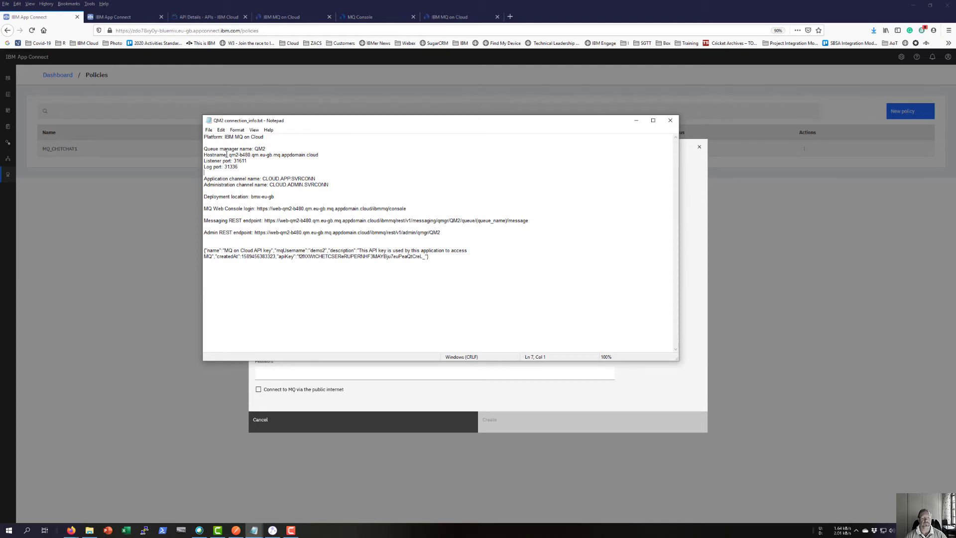
{"action": "left_click_drag", "start_coordinate": [230, 155], "coordinate": [313, 157]}
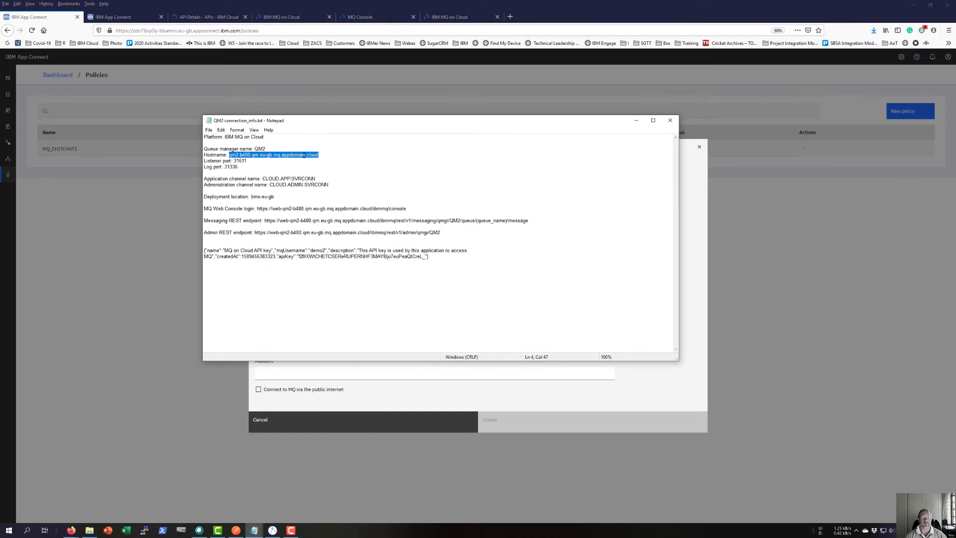
{"action": "right_click", "coordinate": [304, 156]}
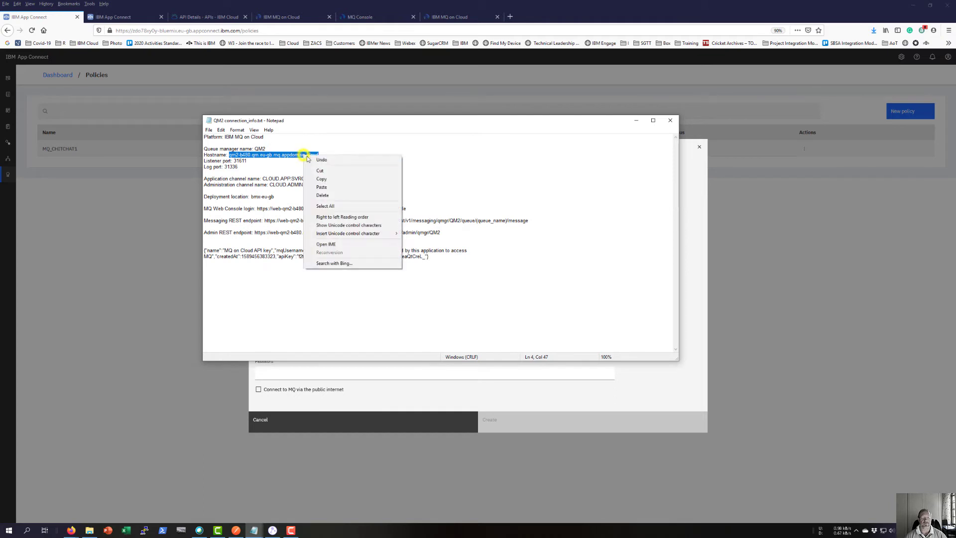
{"action": "left_click", "coordinate": [322, 179]}
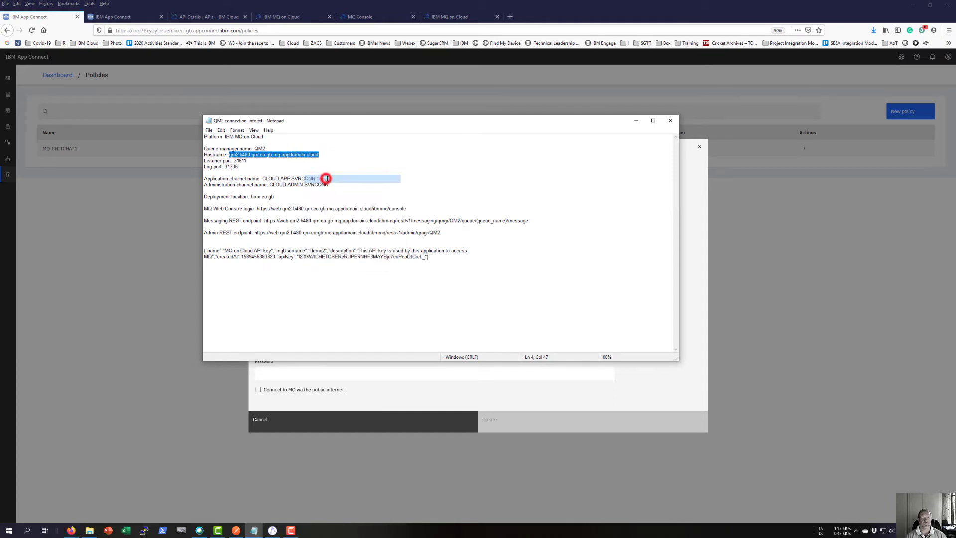
{"action": "left_click", "coordinate": [403, 396]}
{"action": "left_click", "coordinate": [264, 239]}
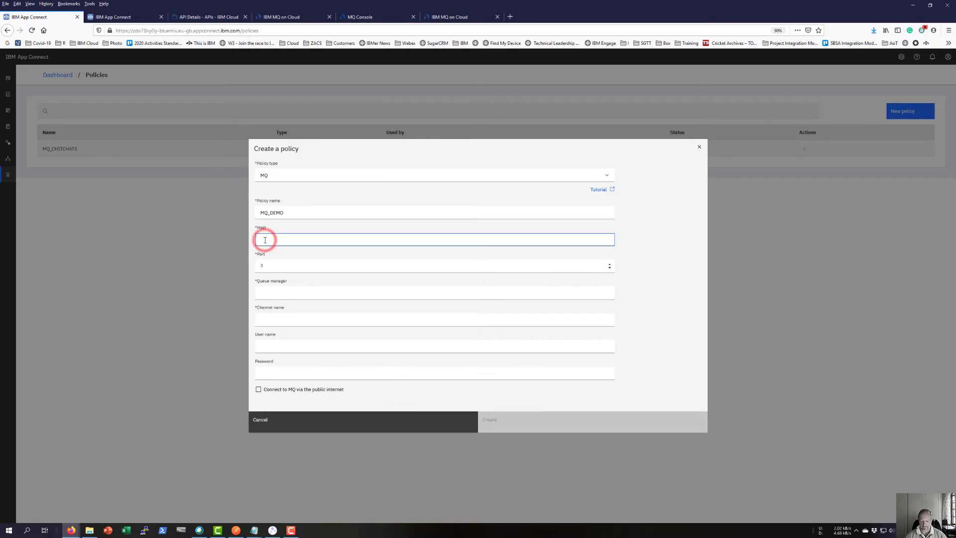
{"action": "key", "text": "ctrl+v"}
- Look up the listener port in the connection notes, then set the policy's port to 31611 and queue manager to QM2
{"action": "key", "text": "alt+Tab"}
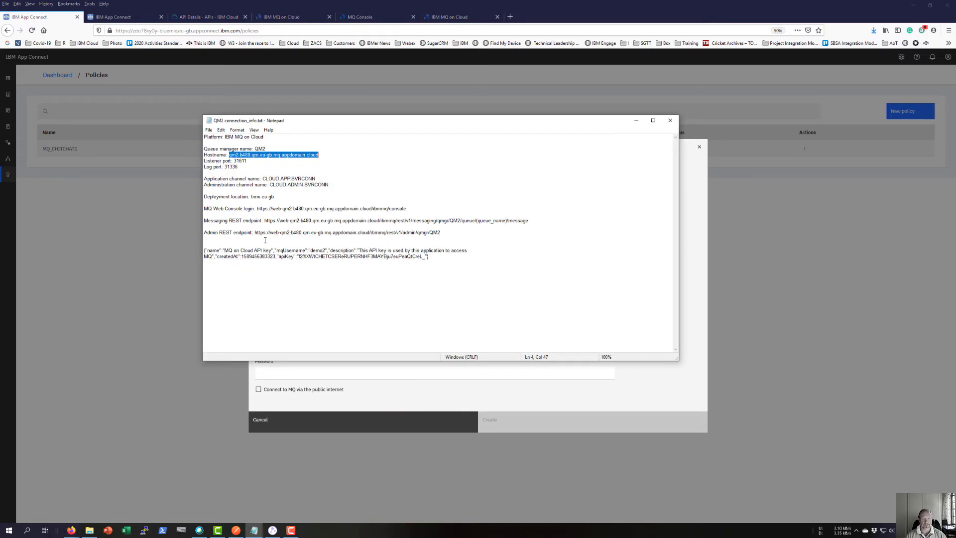
{"action": "key", "text": "alt+Tab"}
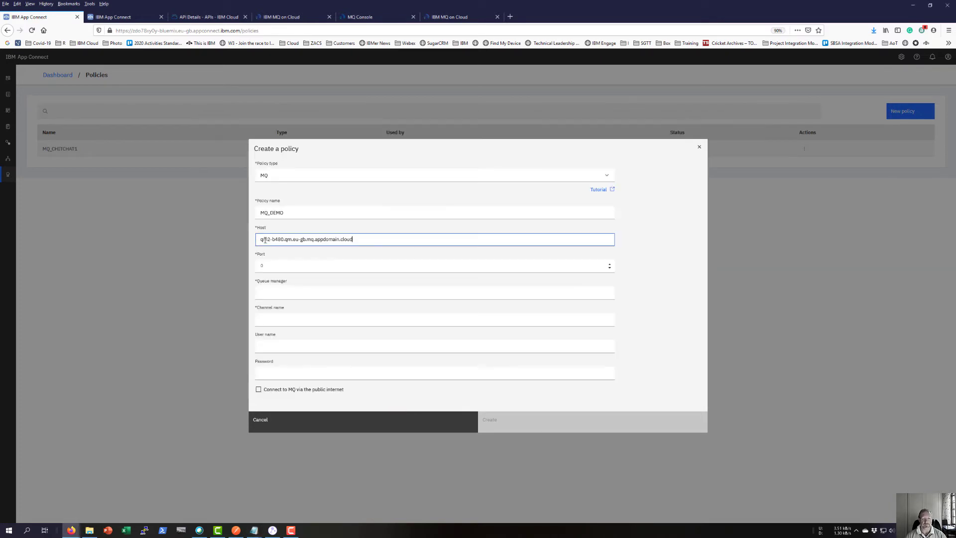
{"action": "double_click", "coordinate": [265, 267]}
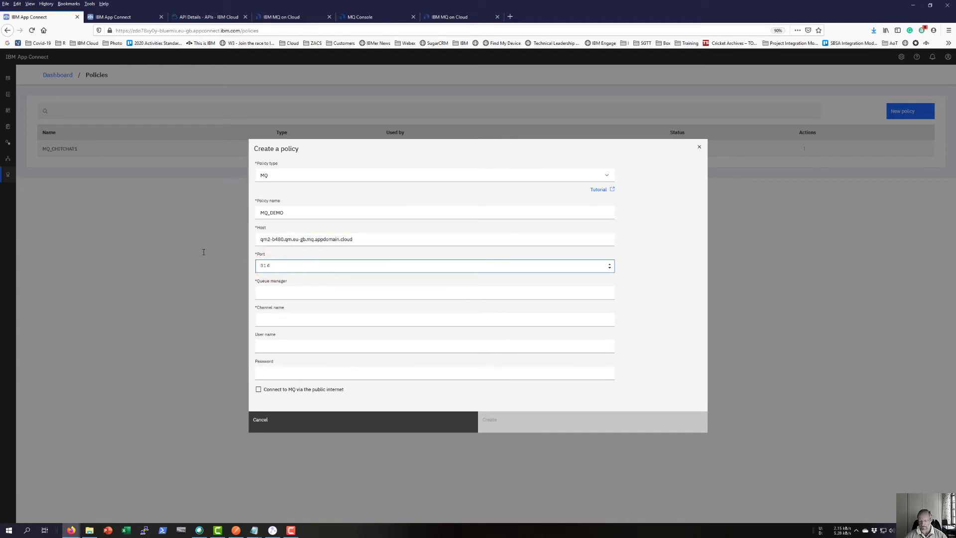
{"action": "left_click", "coordinate": [274, 294]}
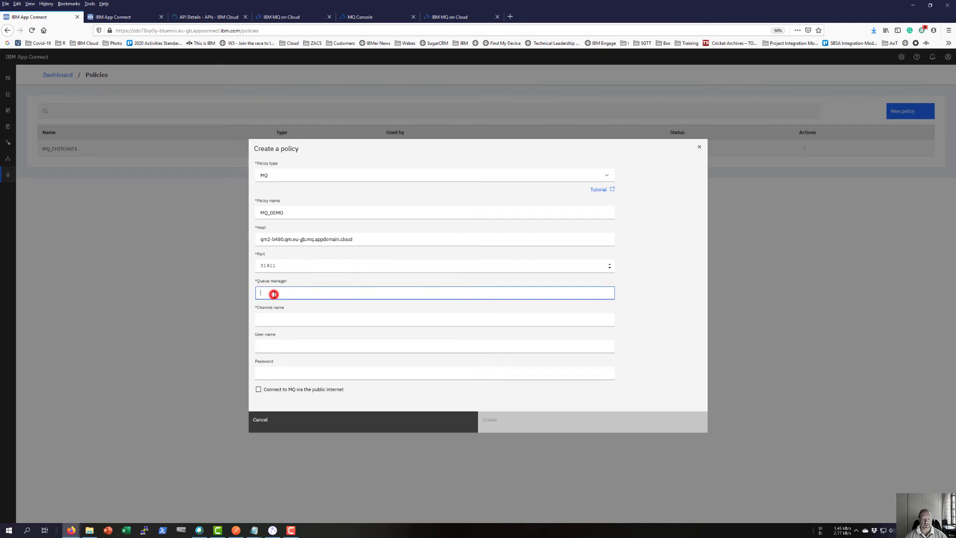
{"action": "type", "text": "QM2"}
- Copy the application channel name from QM2 connection_info.txt and set the policy's channel name to CLOUD.APP.SVRCONN
{"action": "left_click", "coordinate": [292, 322]}
{"action": "key", "text": "alt+Tab"}
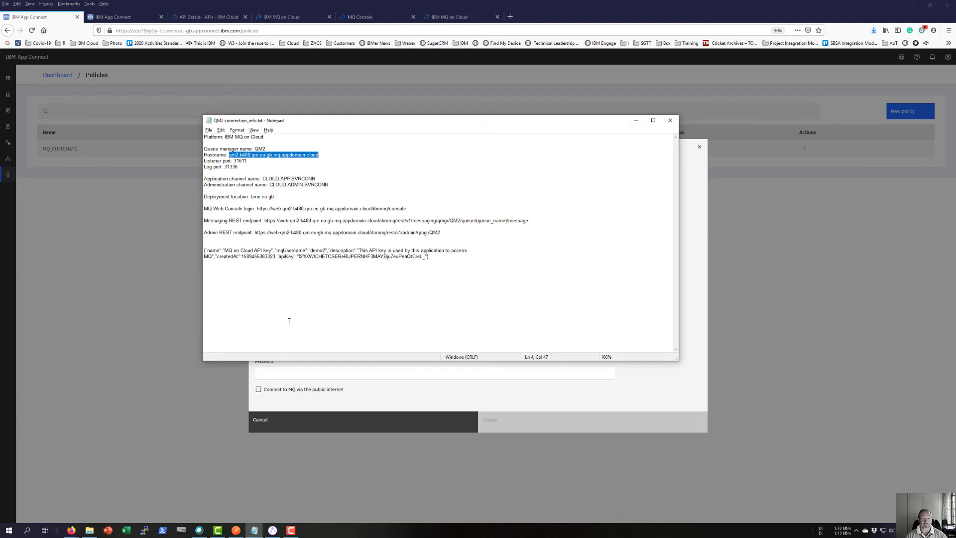
{"action": "left_click_drag", "start_coordinate": [263, 179], "coordinate": [316, 178]}
{"action": "right_click", "coordinate": [310, 180]}
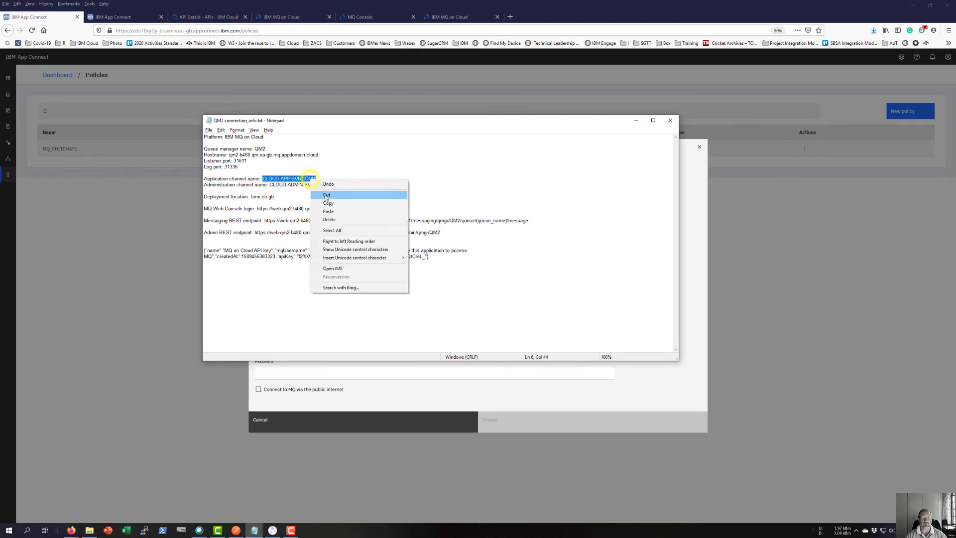
{"action": "left_click", "coordinate": [327, 201]}
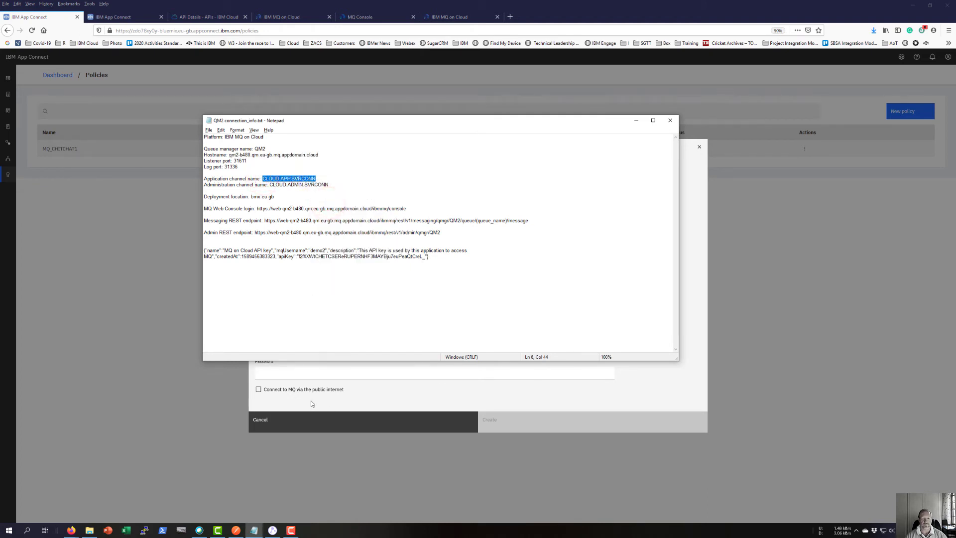
{"action": "left_click", "coordinate": [309, 399]}
{"action": "left_click", "coordinate": [266, 318]}
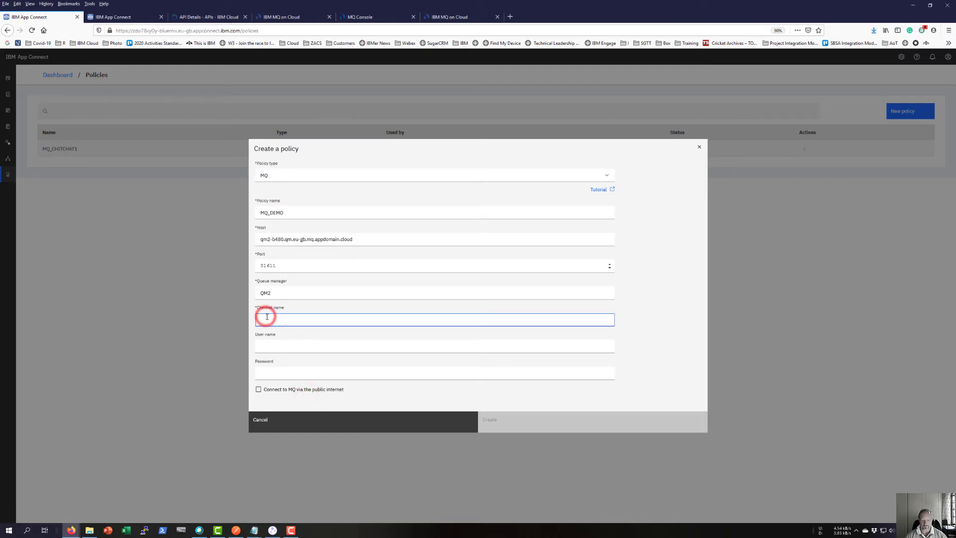
{"action": "key", "text": "ctrl+v"}
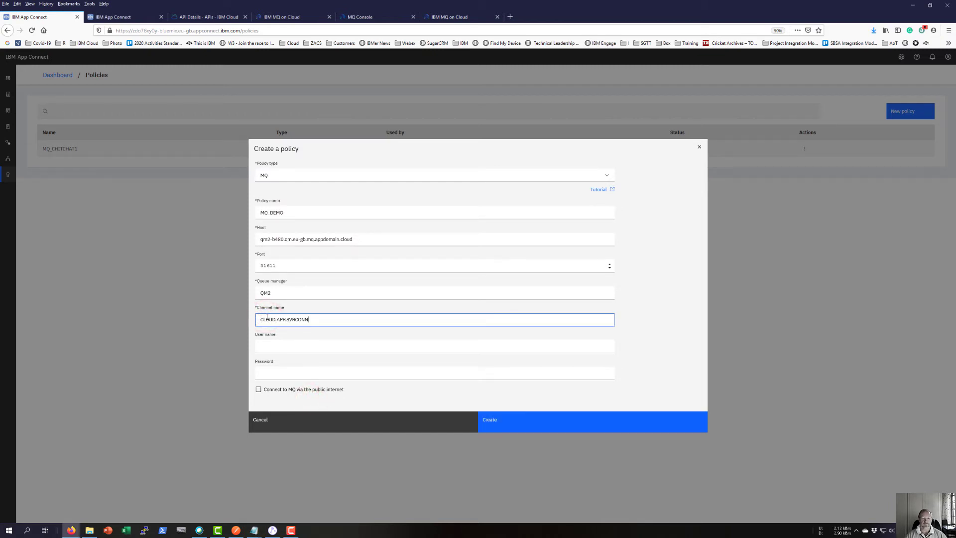
- Check the application credentials in IBM MQ on Cloud, then set the policy's user name to demo2
{"action": "left_click", "coordinate": [464, 17]}
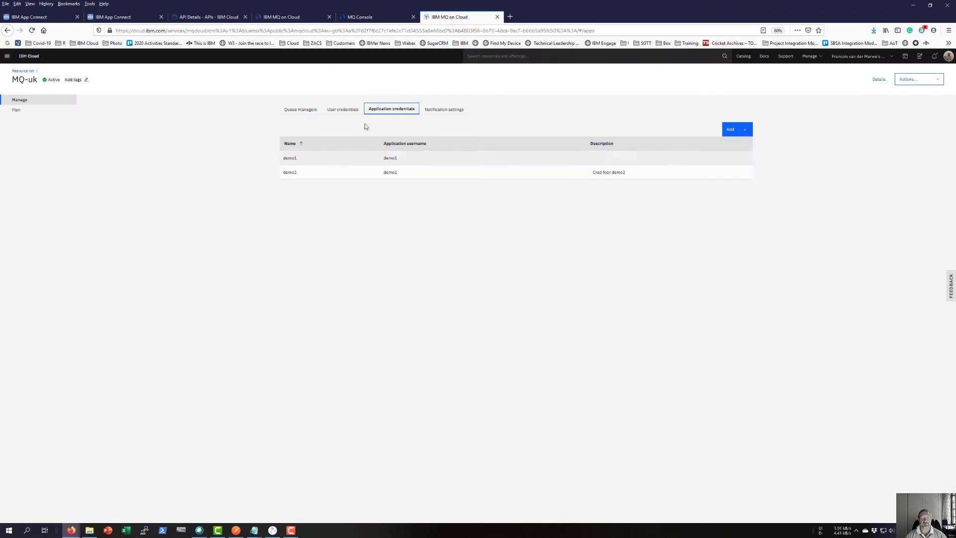
{"action": "left_click", "coordinate": [47, 17]}
{"action": "left_click", "coordinate": [276, 346]}
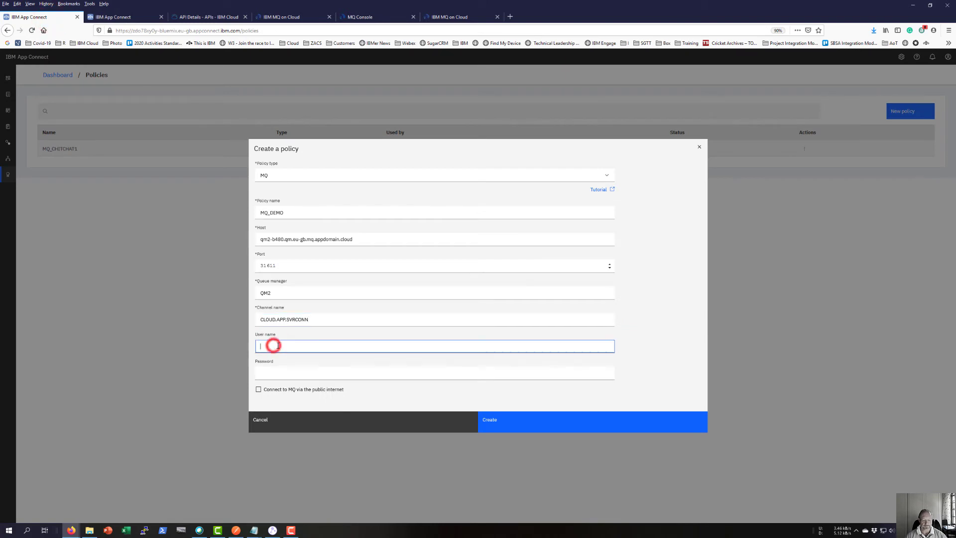
{"action": "type", "text": "dem"}
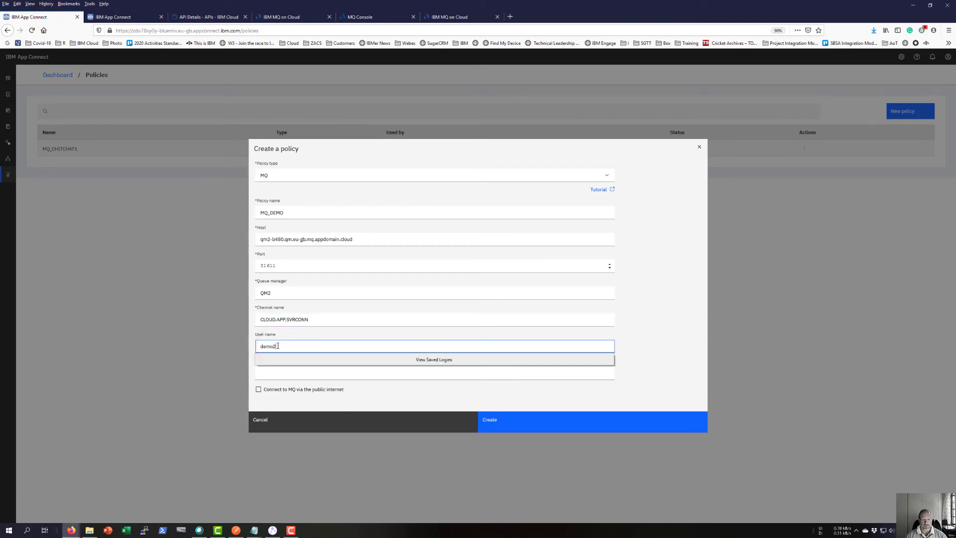
{"action": "type", "text": "o2"}
- Copy the API key from QM2 connection_info.txt and paste it as the policy's password
{"action": "left_click", "coordinate": [278, 373]}
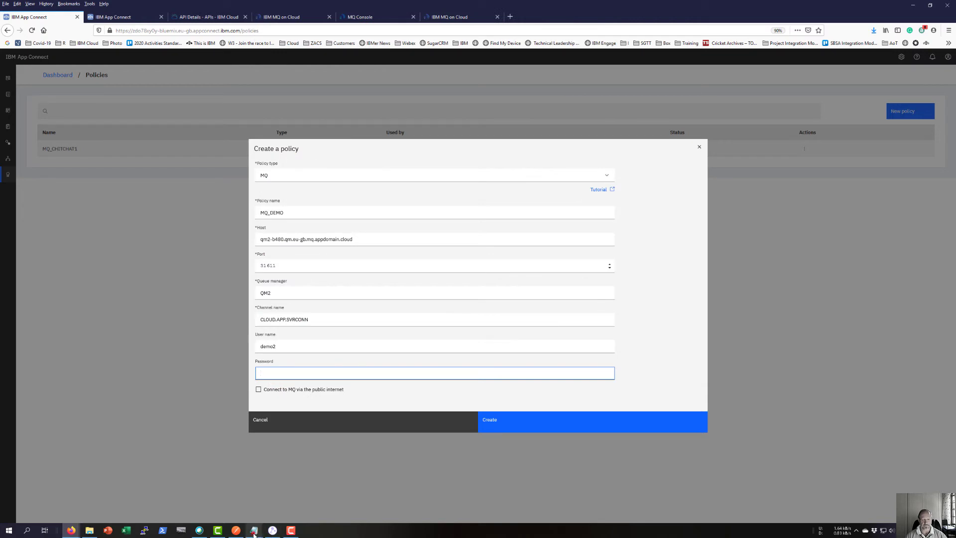
{"action": "mouse_move", "coordinate": [254, 530]}
{"action": "left_click", "coordinate": [340, 506]}
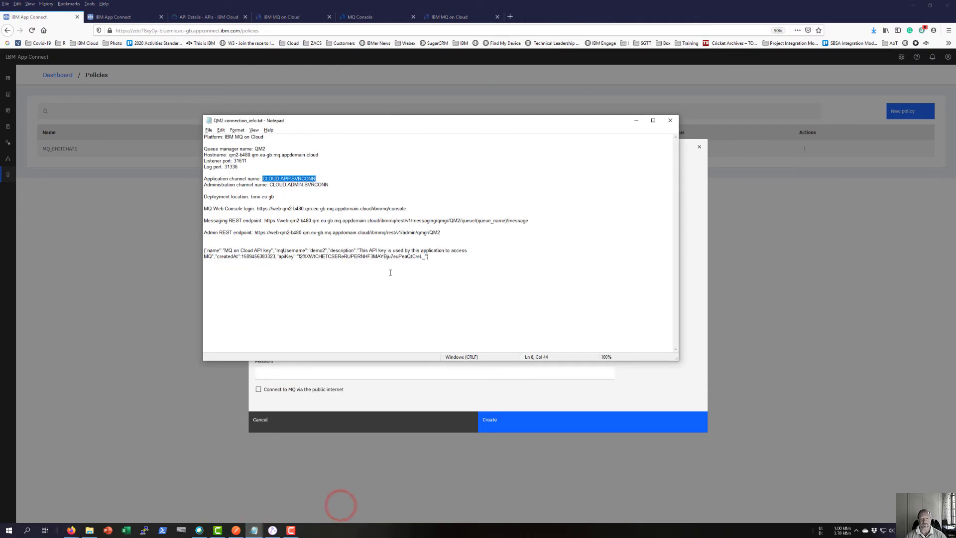
{"action": "left_click_drag", "start_coordinate": [299, 256], "coordinate": [423, 257]}
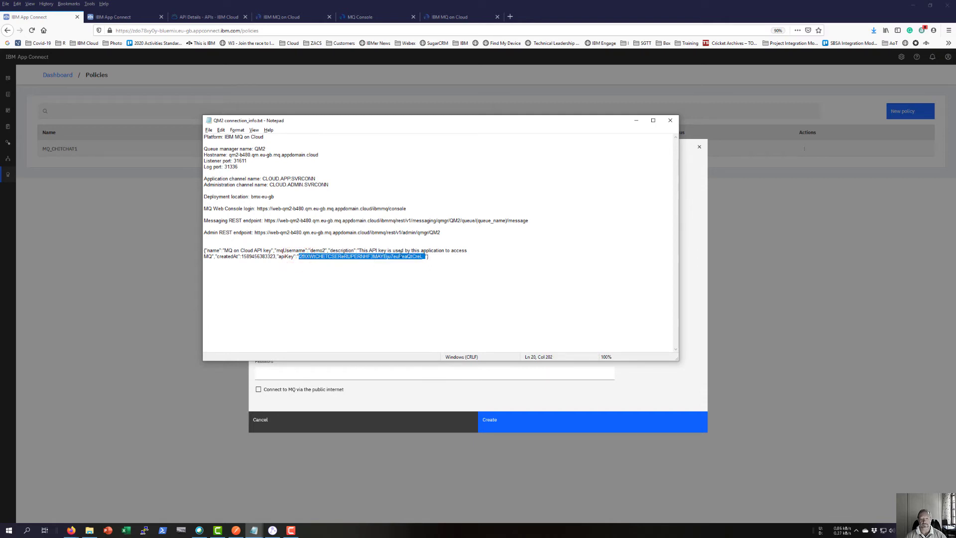
{"action": "right_click", "coordinate": [402, 258]}
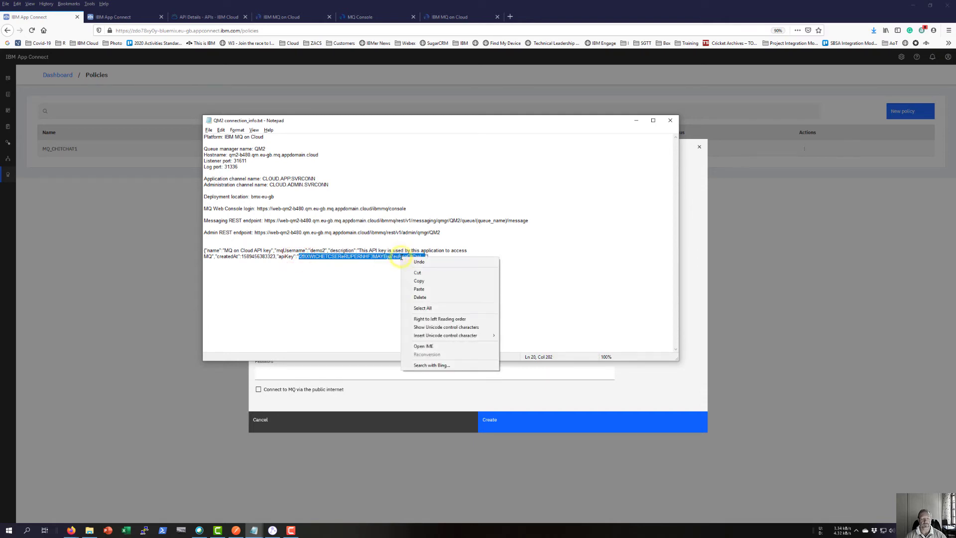
{"action": "left_click", "coordinate": [418, 281]}
{"action": "left_click", "coordinate": [638, 119]}
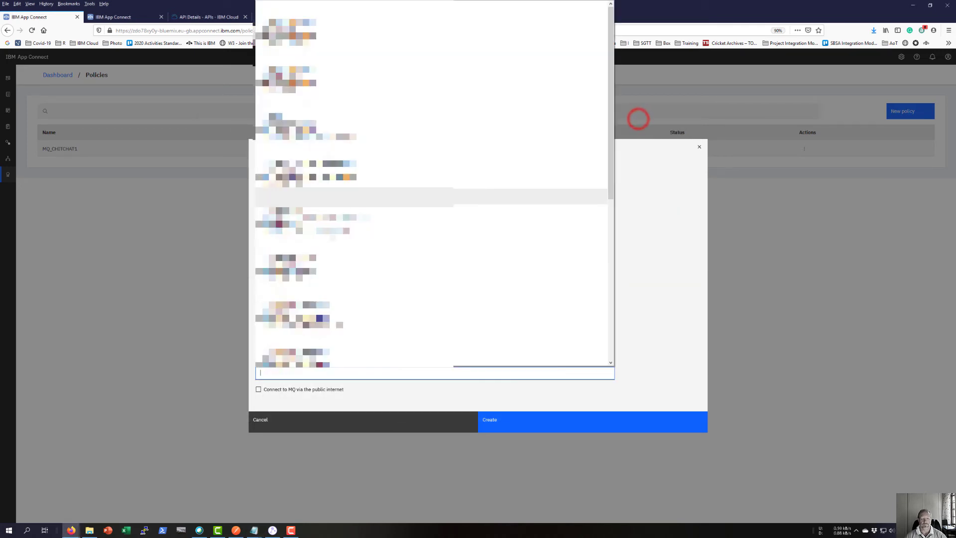
{"action": "left_click", "coordinate": [279, 373]}
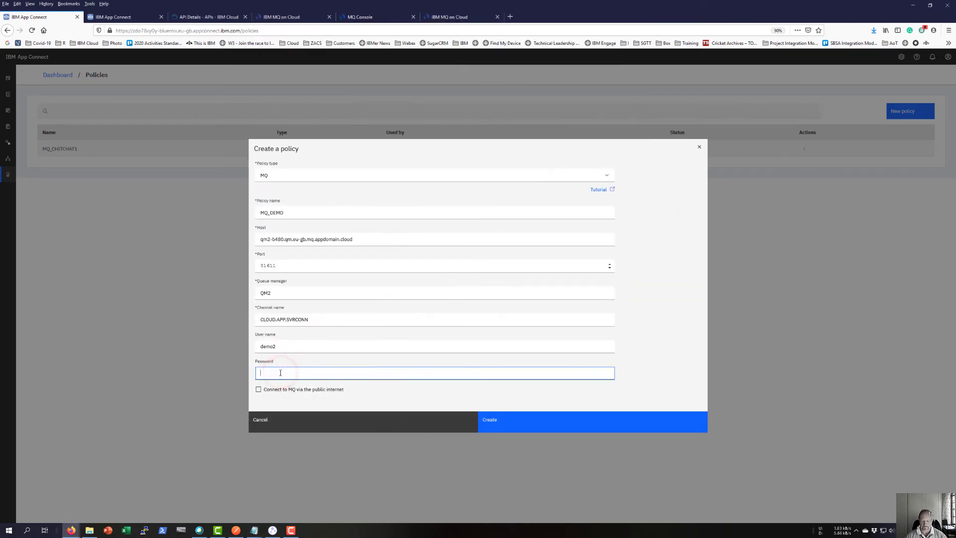
{"action": "key", "text": "ctrl+v"}
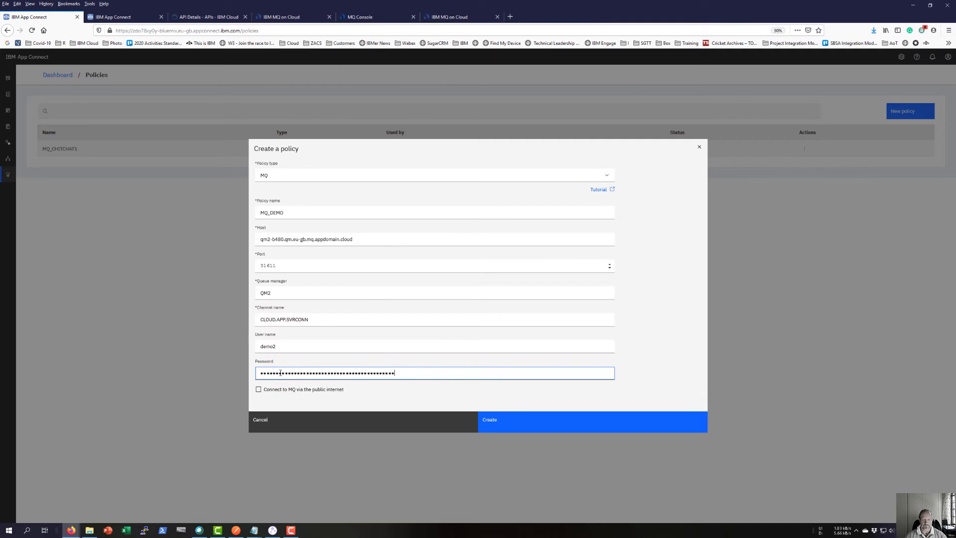
- Enable connecting via the public internet and SSL, set the SSL cipher spec to TLS_RSA_WITH_AES_128_CBC_SHA256, and create the policy
{"action": "left_click", "coordinate": [258, 390]}
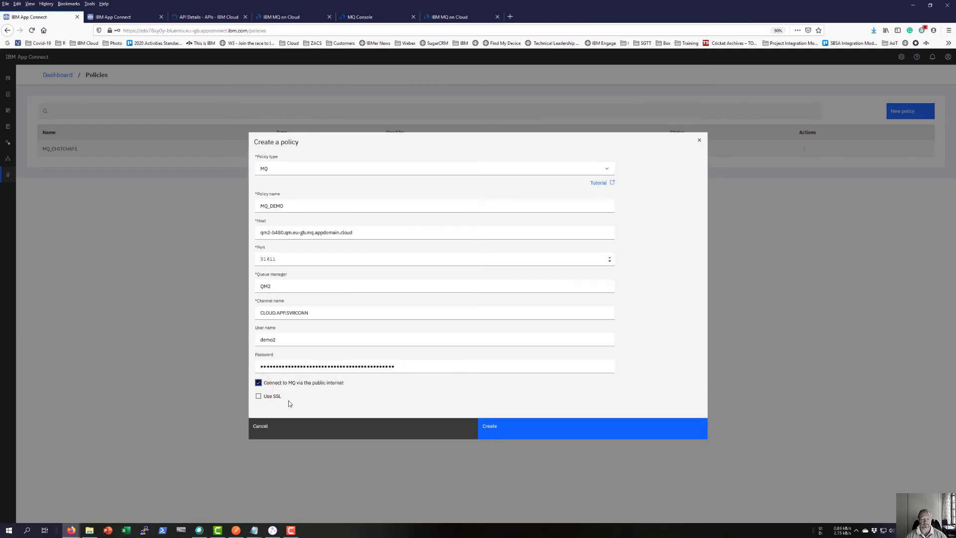
{"action": "left_click", "coordinate": [259, 397]}
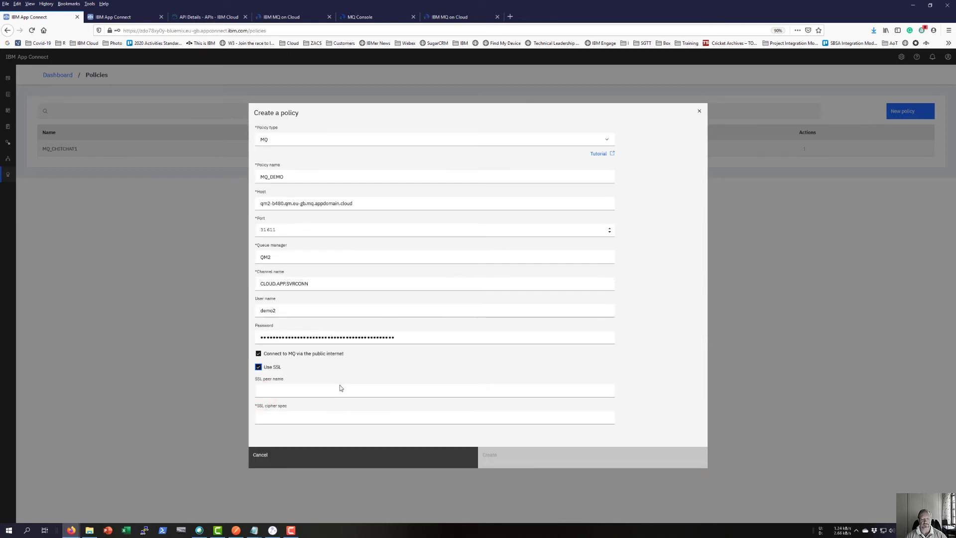
{"action": "left_click", "coordinate": [271, 420]}
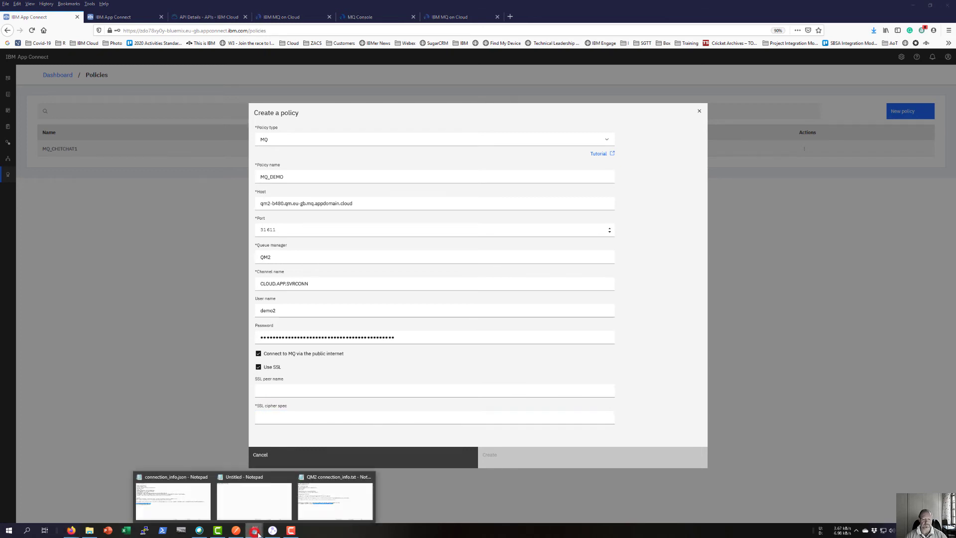
{"action": "left_click", "coordinate": [267, 418]}
{"action": "key", "text": "ctrl+v"}
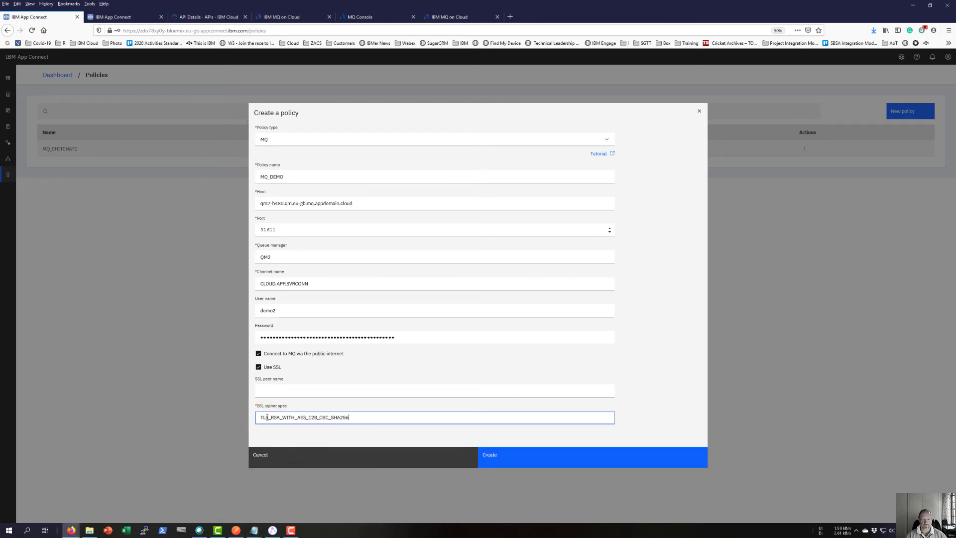
{"action": "left_click", "coordinate": [497, 459]}
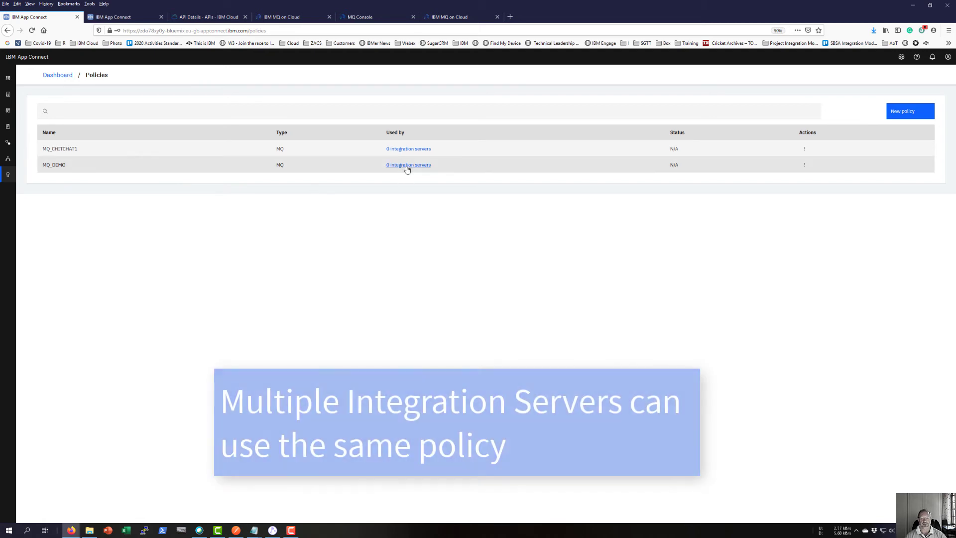
- Apply the MQ_DEMO policy to the IntegrationRESTDemo integration server
{"action": "left_click", "coordinate": [408, 164]}
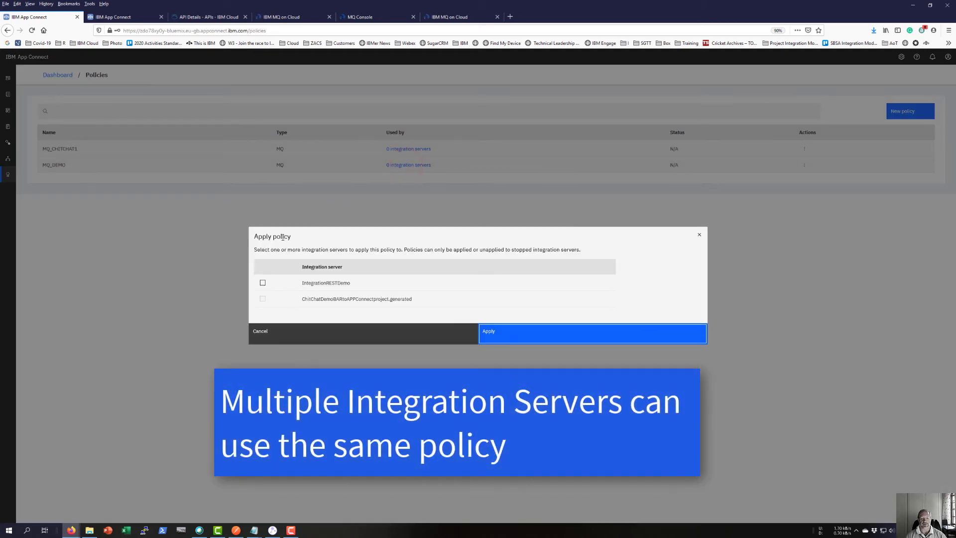
{"action": "left_click", "coordinate": [267, 285]}
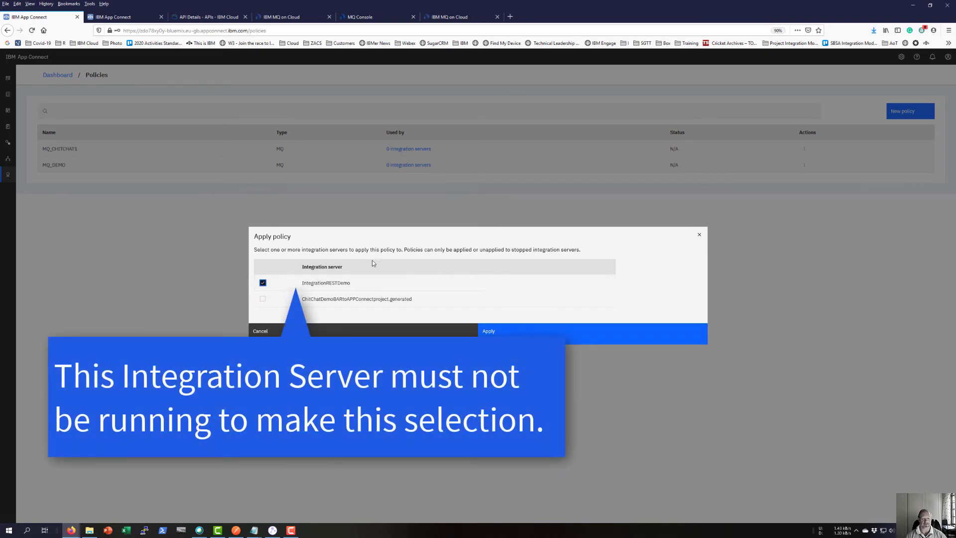
{"action": "left_click", "coordinate": [489, 331]}
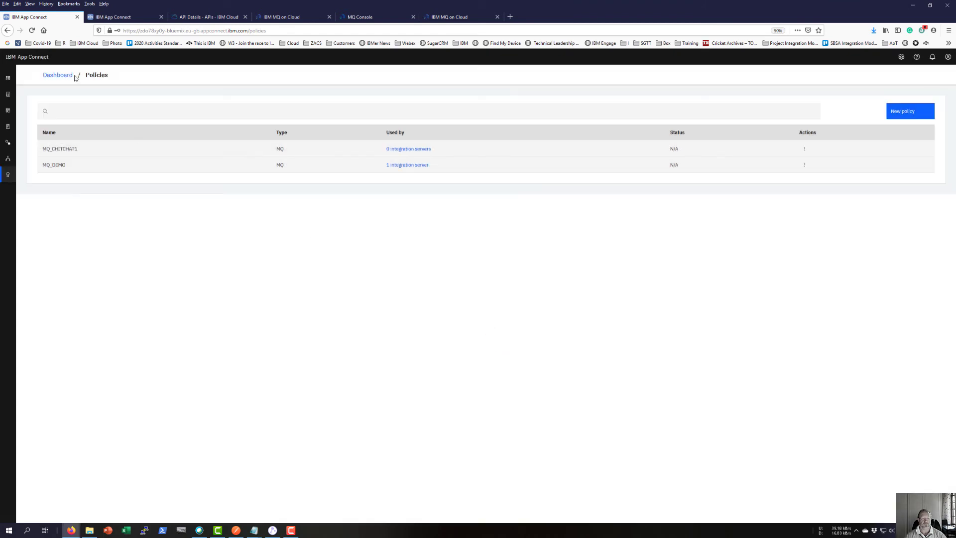
- Return to the App Connect dashboard and start the IntegrationRESTDemo integration server
{"action": "left_click", "coordinate": [61, 76]}
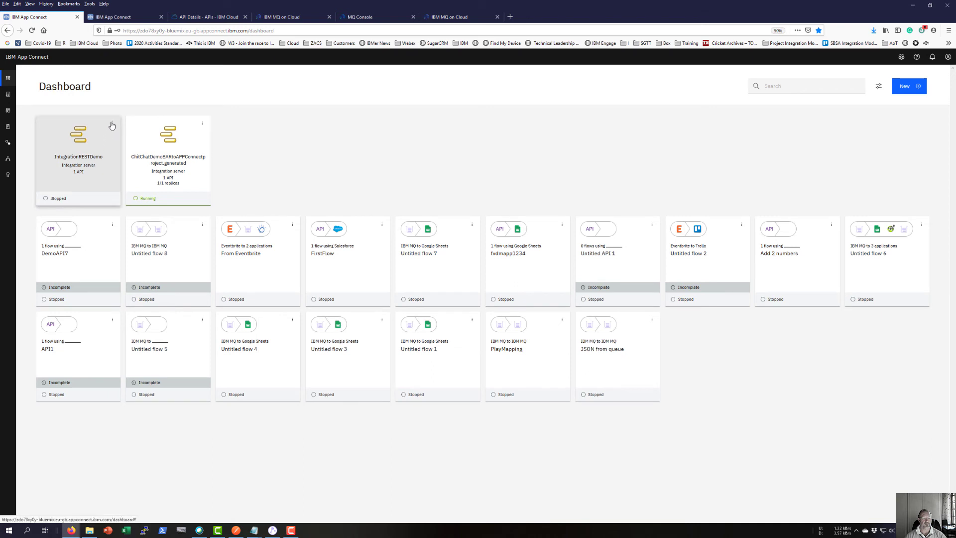
{"action": "left_click", "coordinate": [112, 124]}
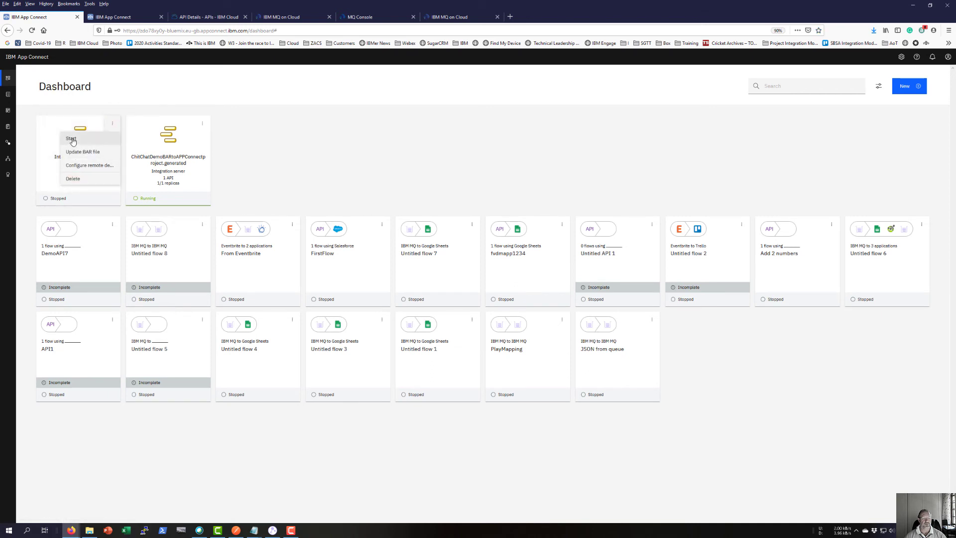
{"action": "left_click", "coordinate": [73, 140]}
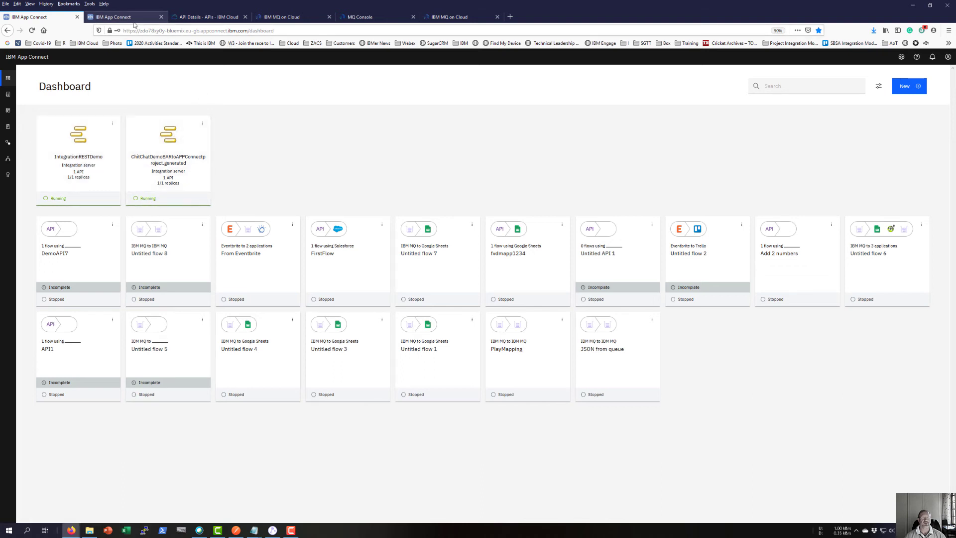
- Switch to Postman, set field1 to 7 in the calculate request's body, and send the request
{"action": "left_click", "coordinate": [236, 531]}
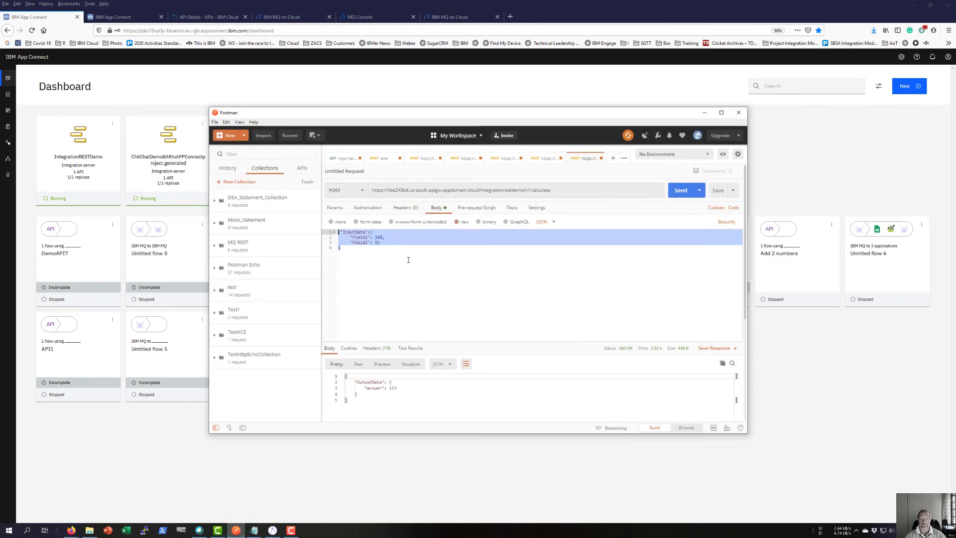
{"action": "left_click", "coordinate": [378, 244]}
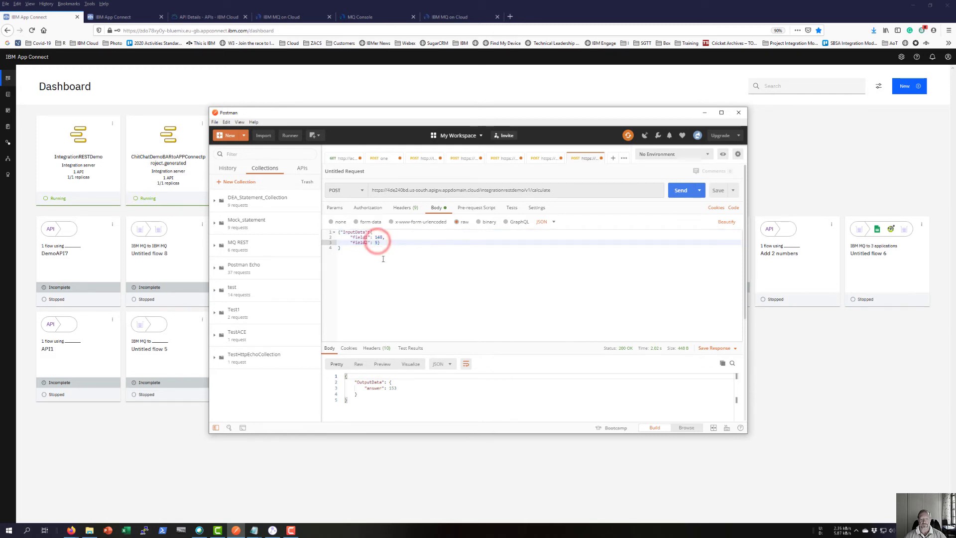
{"action": "double_click", "coordinate": [382, 238]}
{"action": "key", "text": "BackSpace"}
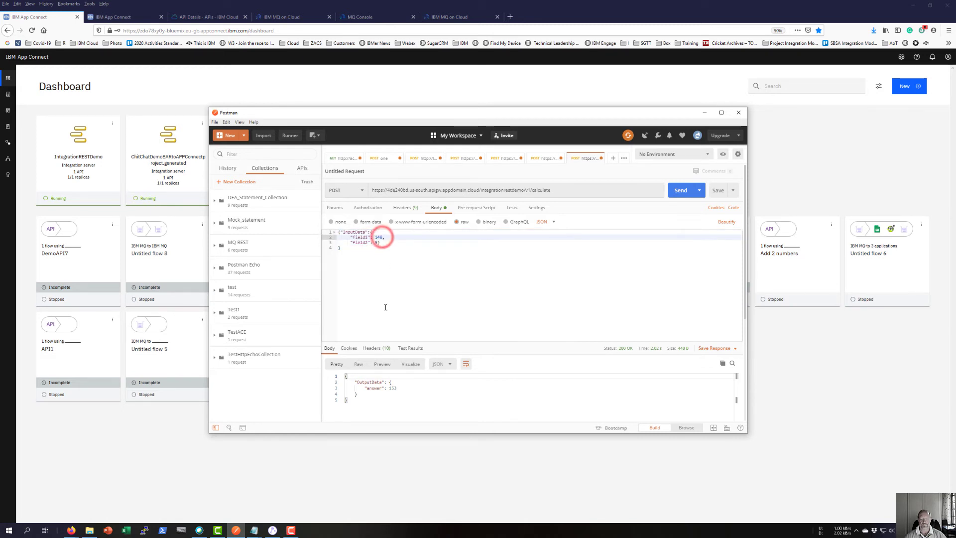
{"action": "type", "text": "7"}
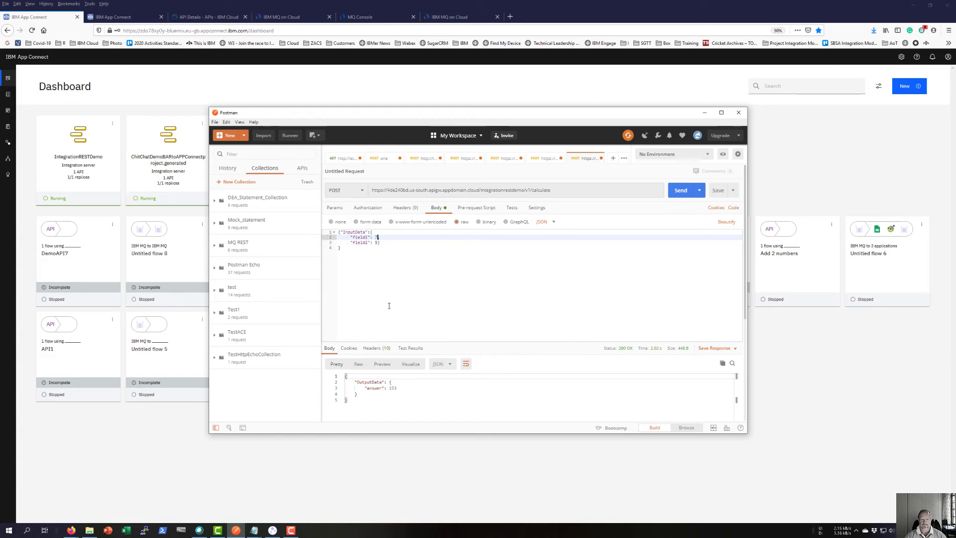
{"action": "left_click", "coordinate": [682, 191]}
- Switch to the MQ Console and examine the queue depths of queue manager QM2
{"action": "left_click", "coordinate": [370, 19]}
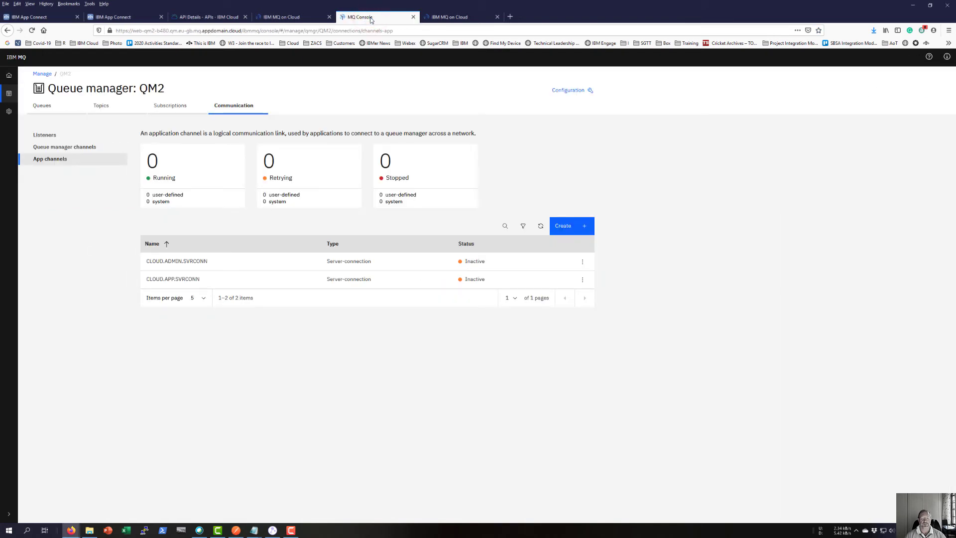
{"action": "left_click", "coordinate": [9, 93]}
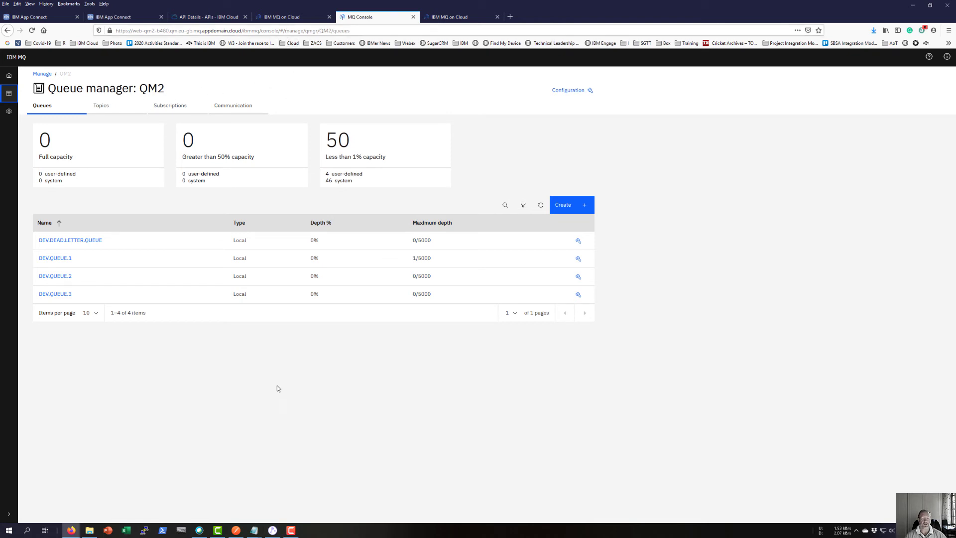
- Resend the calculate request from Postman and return to QM2's queue list in the MQ Console
{"action": "left_click", "coordinate": [236, 531]}
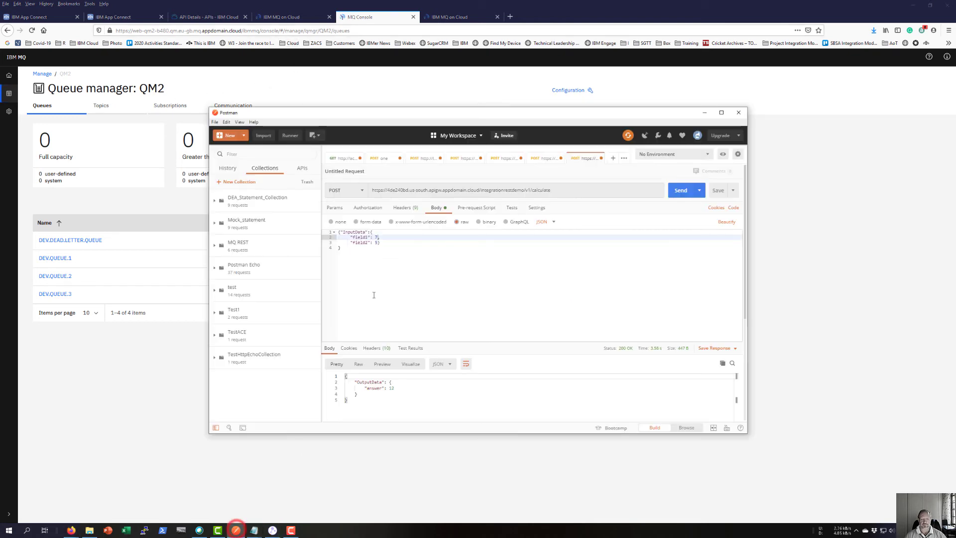
{"action": "left_click", "coordinate": [680, 193]}
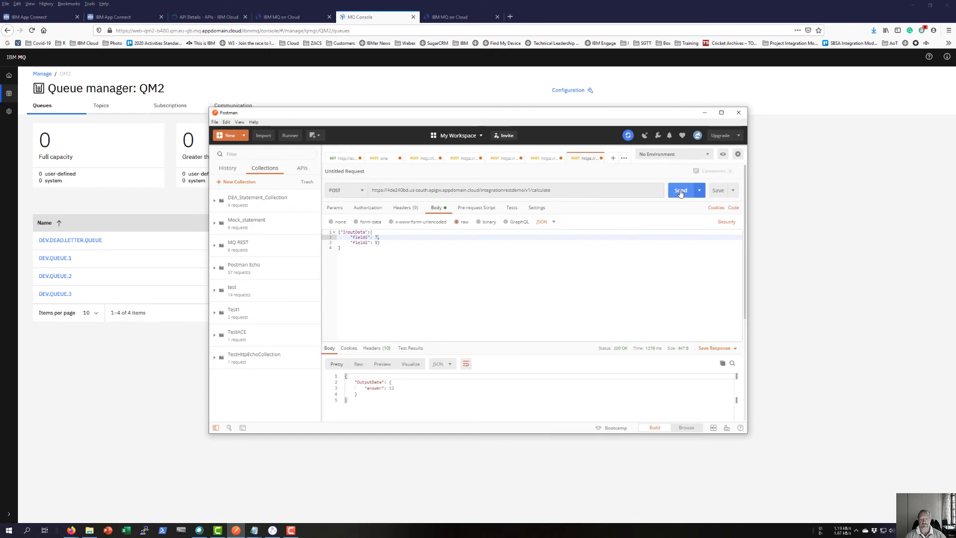
{"action": "left_click", "coordinate": [258, 75]}
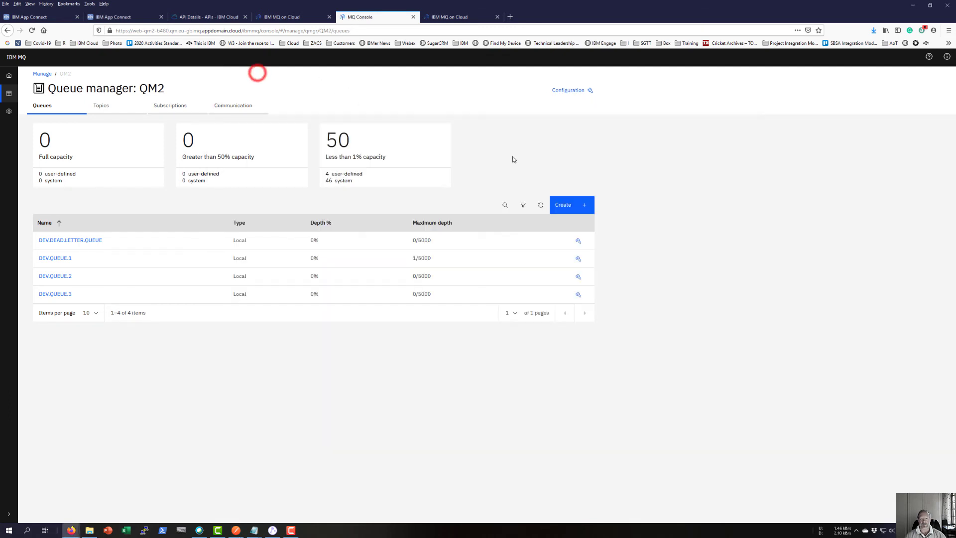
- Refresh QM2's queue list in the MQ Console, and launch and switch to MQ Explorer (Installation1)
{"action": "left_click", "coordinate": [542, 205]}
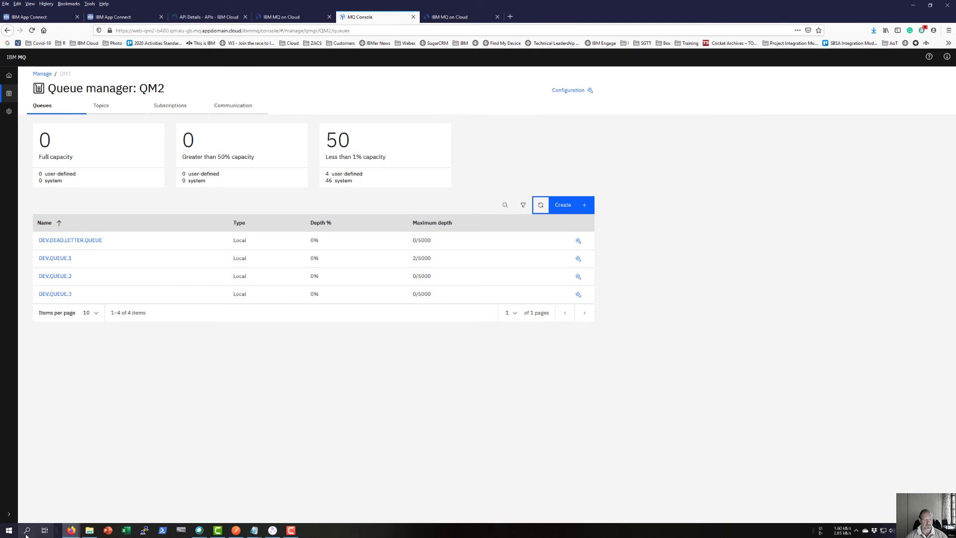
{"action": "left_click", "coordinate": [11, 531]}
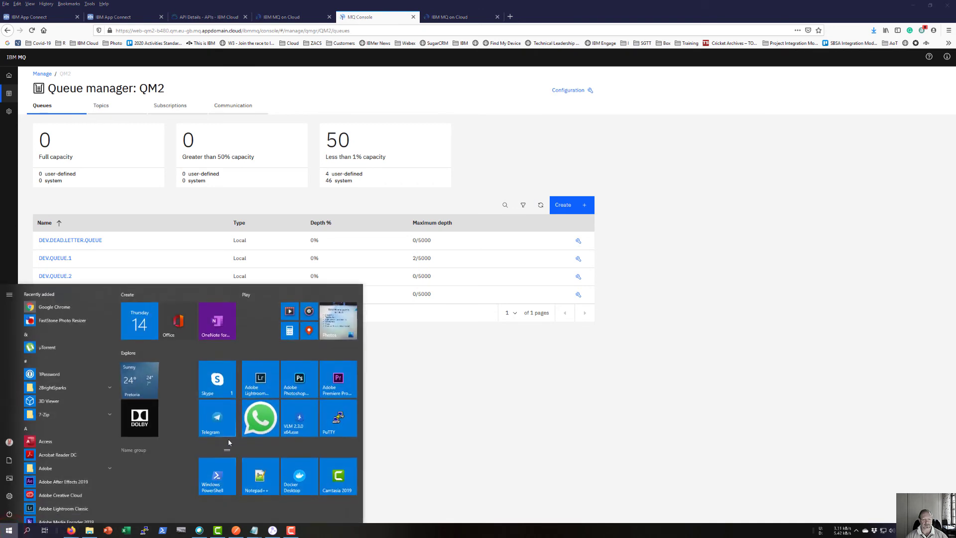
{"action": "type", "text": "mq"}
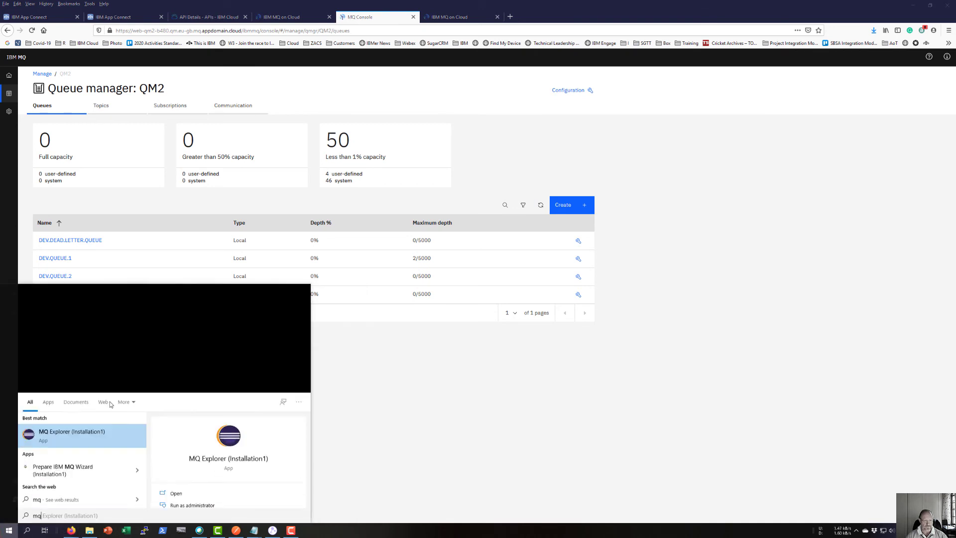
{"action": "left_click", "coordinate": [70, 323]}
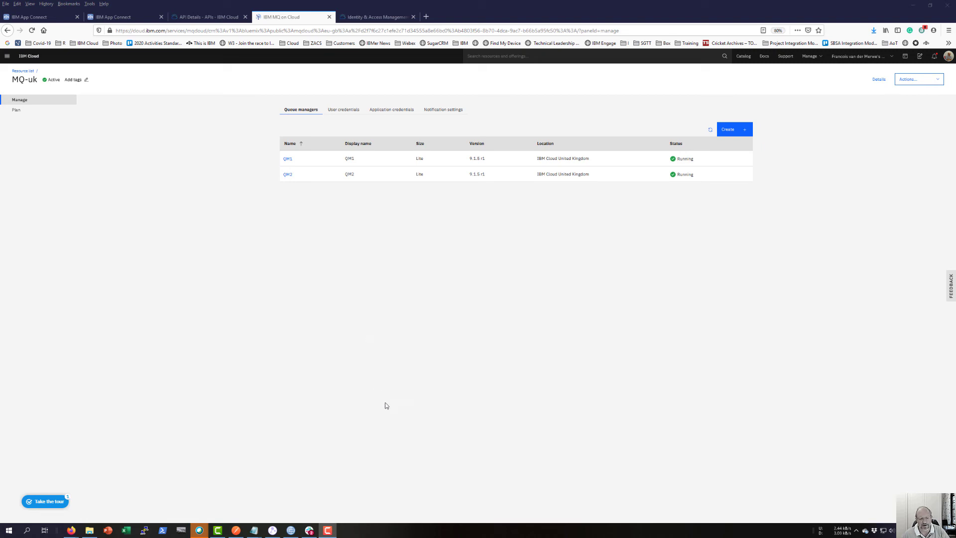
{"action": "left_click", "coordinate": [291, 531]}
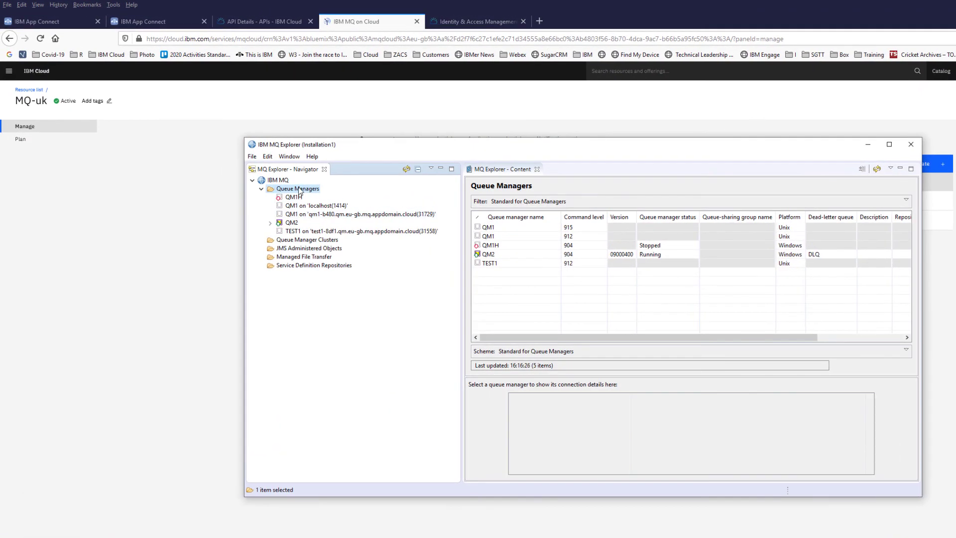
- Start adding a remote queue manager named QM2 with a direct connection
{"action": "right_click", "coordinate": [297, 189]}
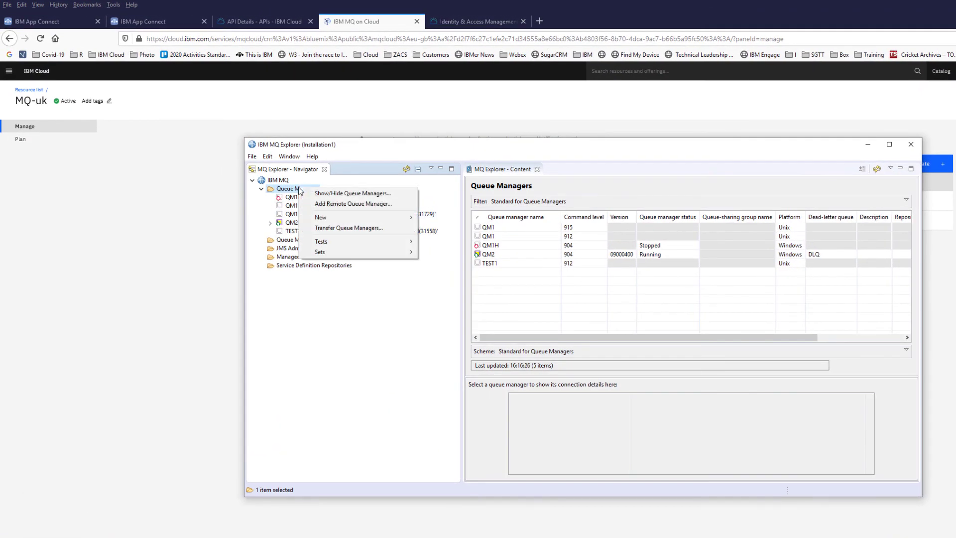
{"action": "left_click", "coordinate": [362, 204]}
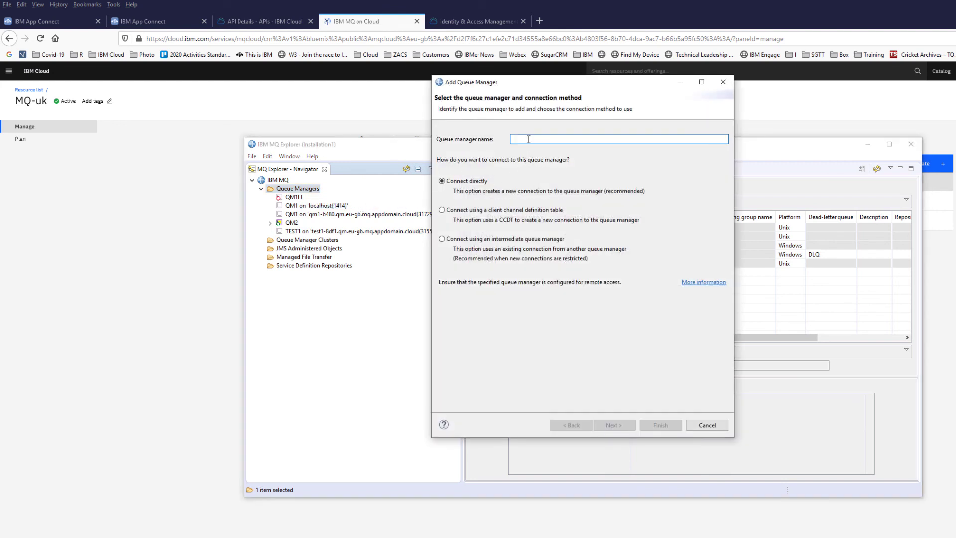
{"action": "type", "text": "QM2"}
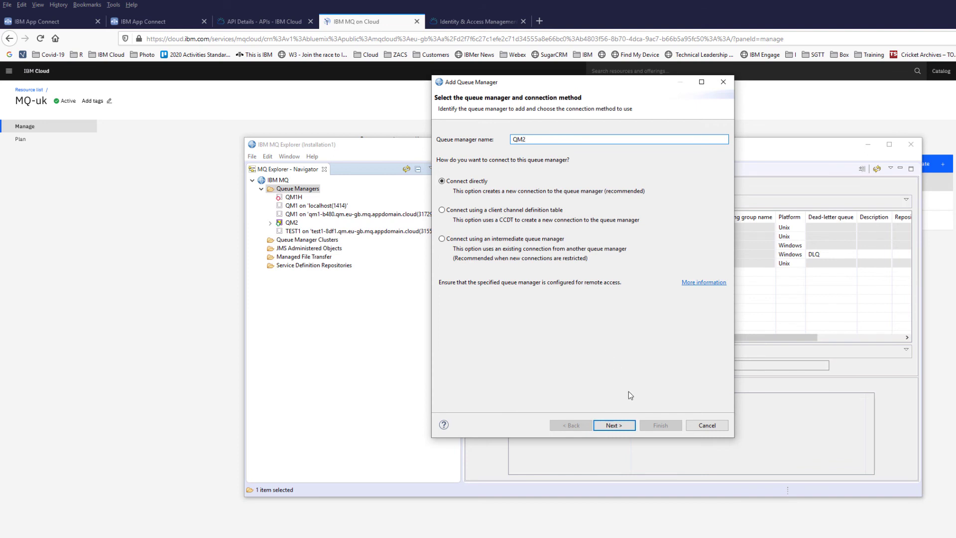
{"action": "left_click", "coordinate": [618, 425]}
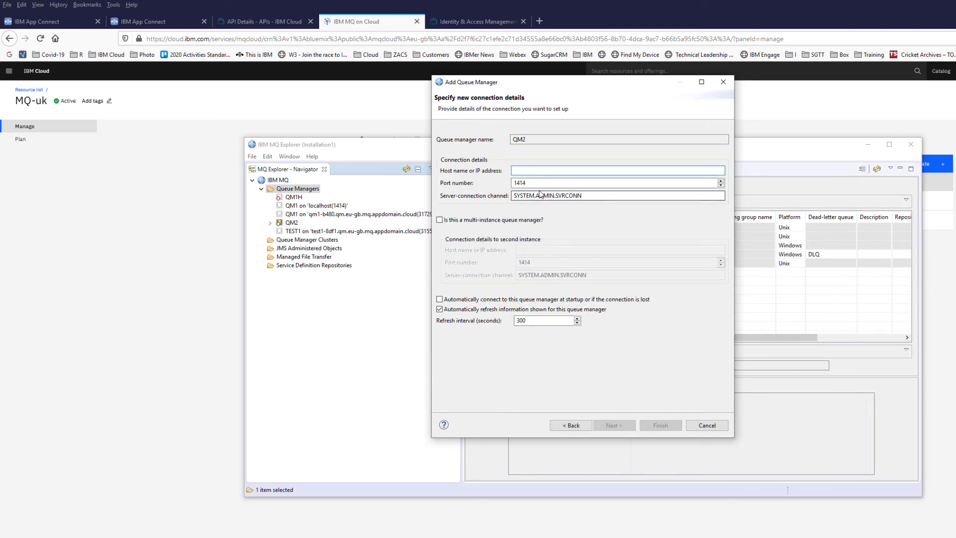
- Set the connection's port to 31611 and its host name to qm2-b480.qm.eu-gb.mq.appdomain.cloud, copied from the QM2 connection info file
{"action": "key", "text": "alt+Tab"}
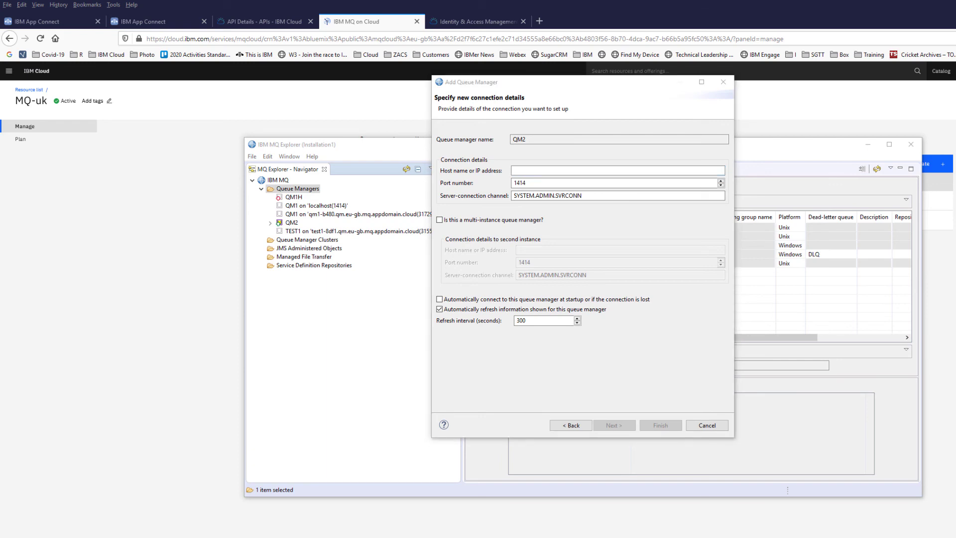
{"action": "key", "text": "alt+Tab"}
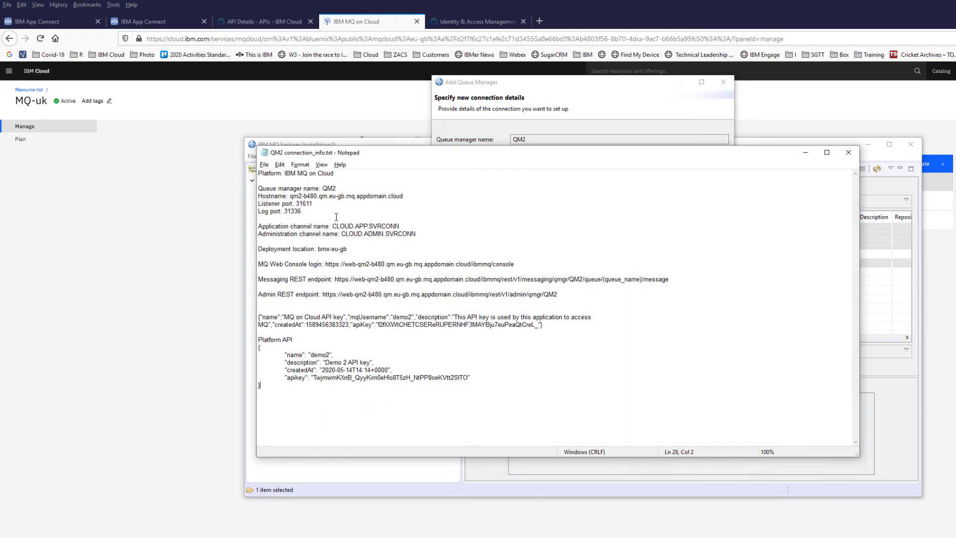
{"action": "left_click_drag", "start_coordinate": [291, 197], "coordinate": [401, 198]}
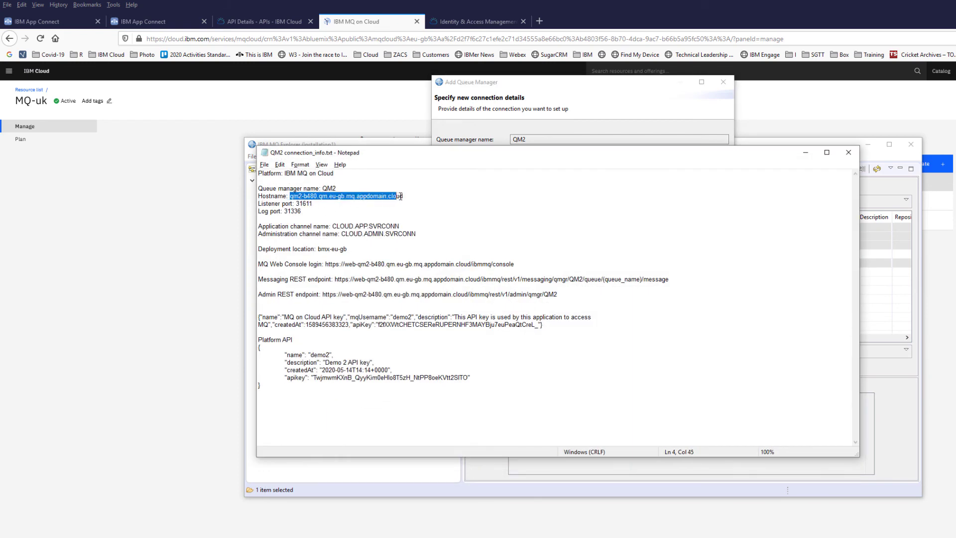
{"action": "right_click", "coordinate": [374, 199]}
{"action": "left_click", "coordinate": [399, 231]}
{"action": "left_click", "coordinate": [559, 84]}
{"action": "key", "text": "Tab"}
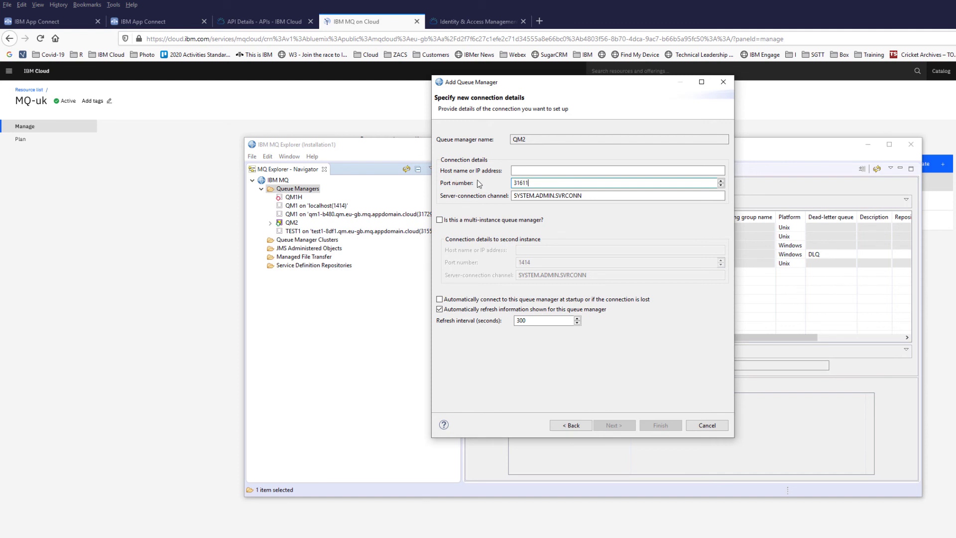
{"action": "left_click", "coordinate": [514, 171]}
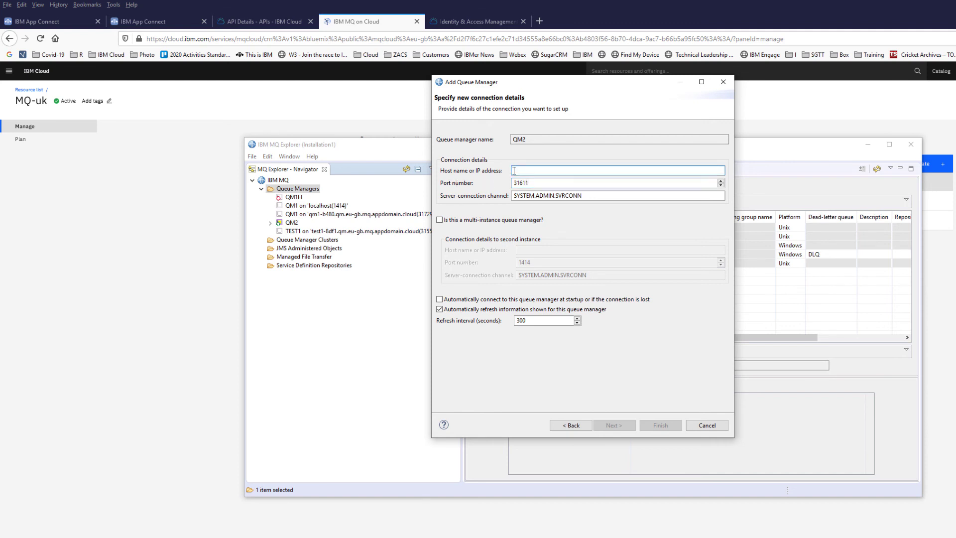
{"action": "key", "text": "ctrl+v"}
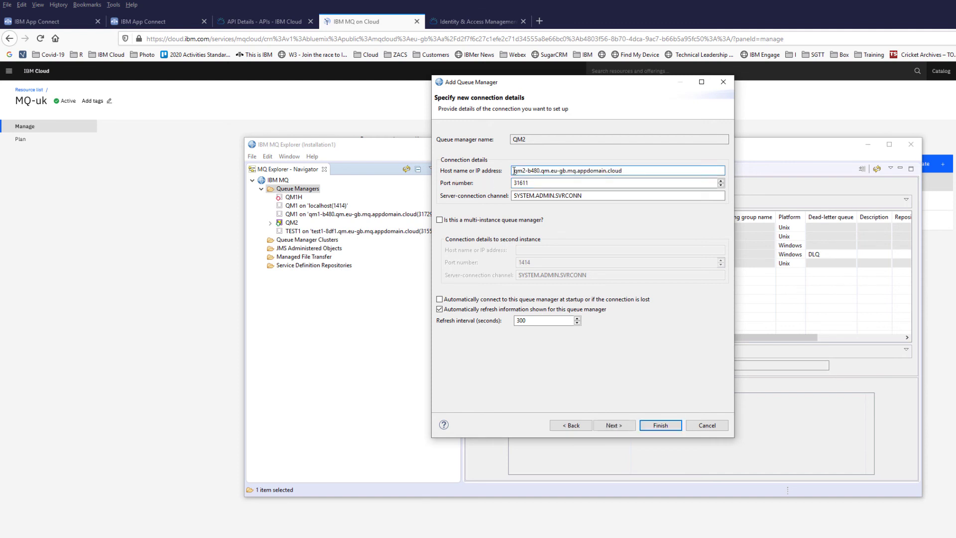
- Set the server-connection channel to CLOUD.ADMIN.SVRCONN, copied from the QM2 connection info file, and continue to the user identification details
{"action": "key", "text": "alt+Tab"}
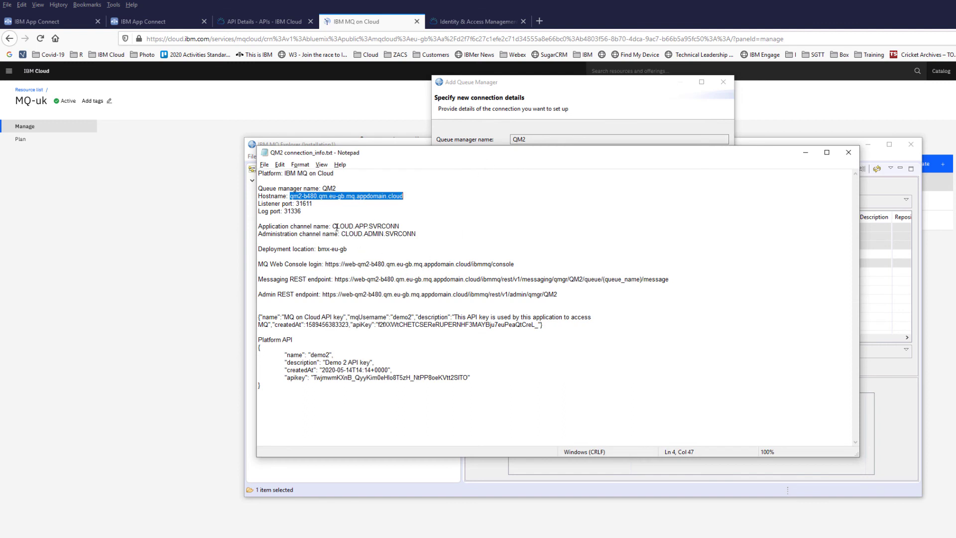
{"action": "left_click_drag", "start_coordinate": [342, 233], "coordinate": [412, 235]}
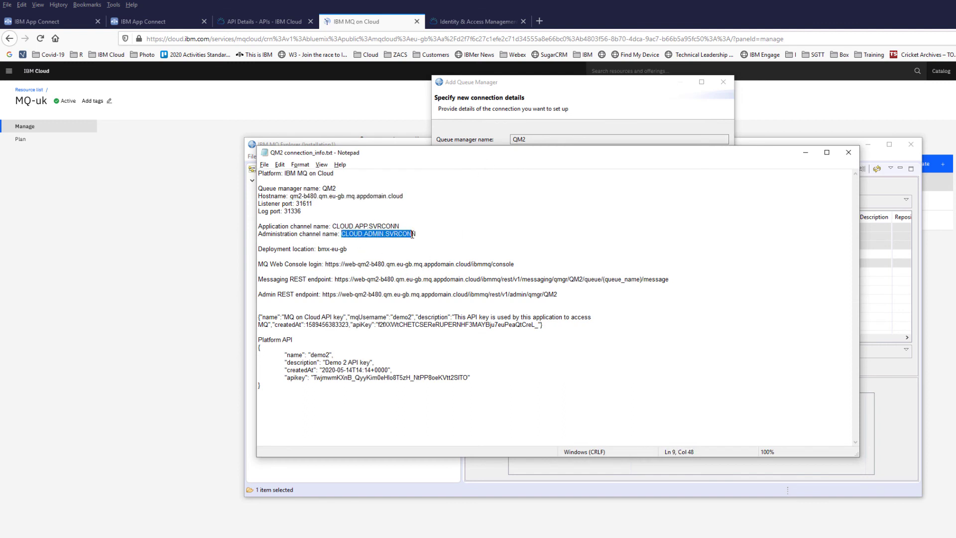
{"action": "right_click", "coordinate": [391, 235]}
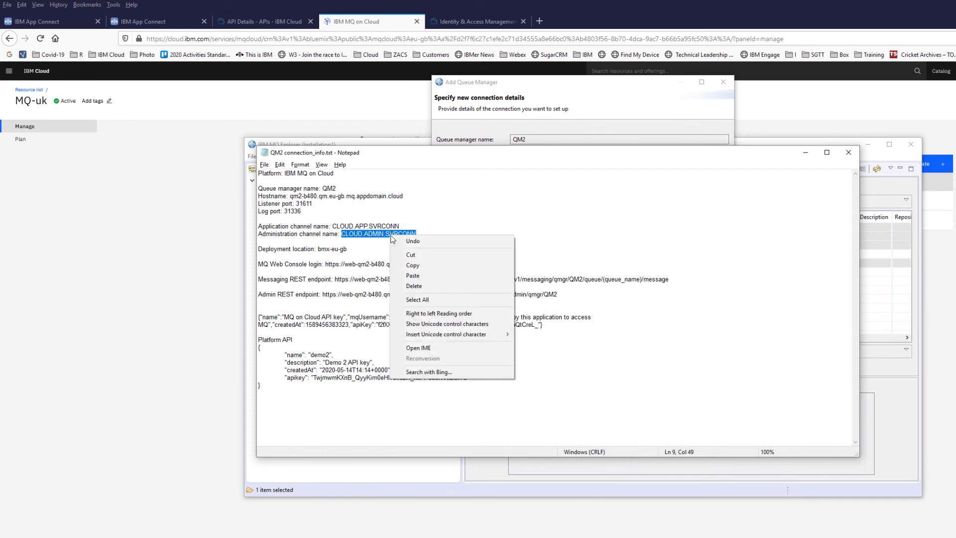
{"action": "left_click", "coordinate": [416, 266]}
{"action": "left_click", "coordinate": [544, 87]}
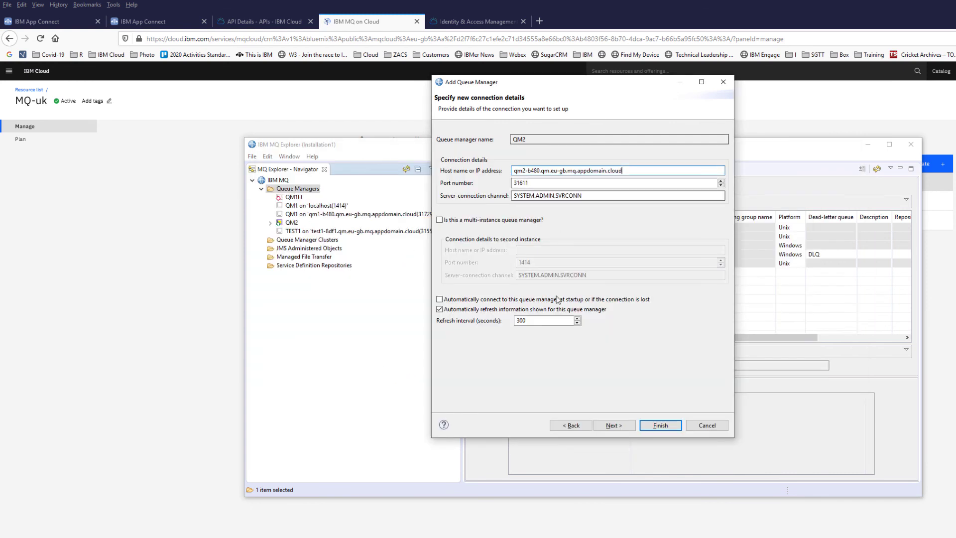
{"action": "left_click_drag", "start_coordinate": [592, 198], "coordinate": [508, 202]}
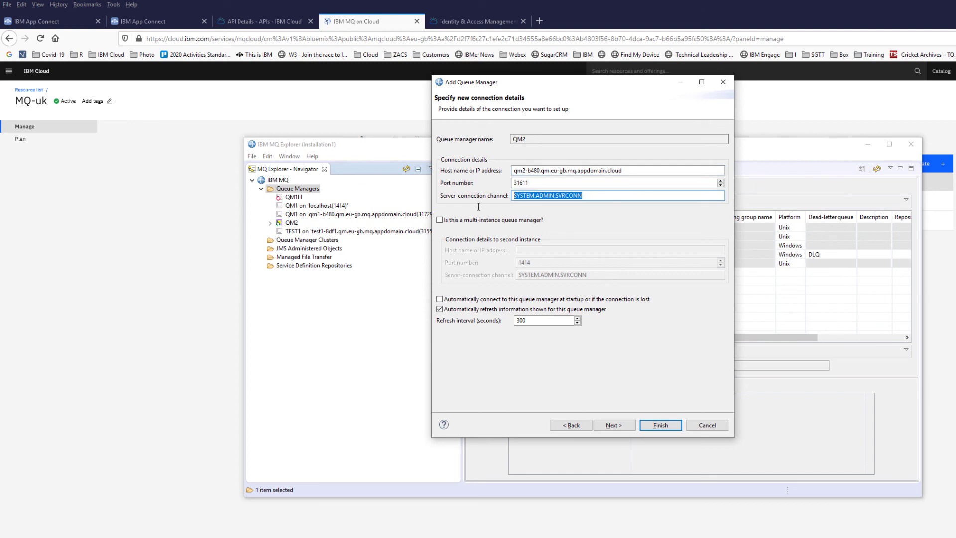
{"action": "key", "text": "ctrl+v"}
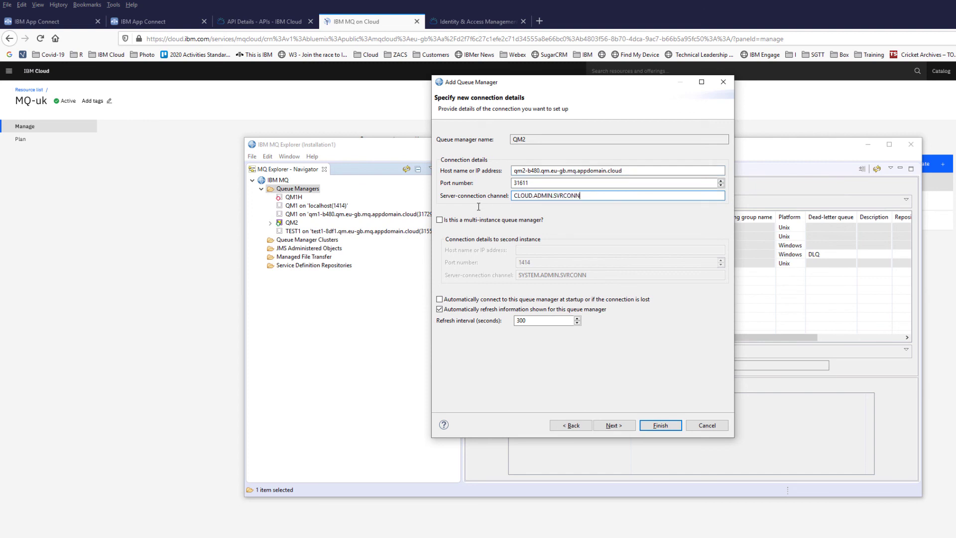
{"action": "left_click", "coordinate": [610, 425]}
{"action": "left_click", "coordinate": [610, 425]}
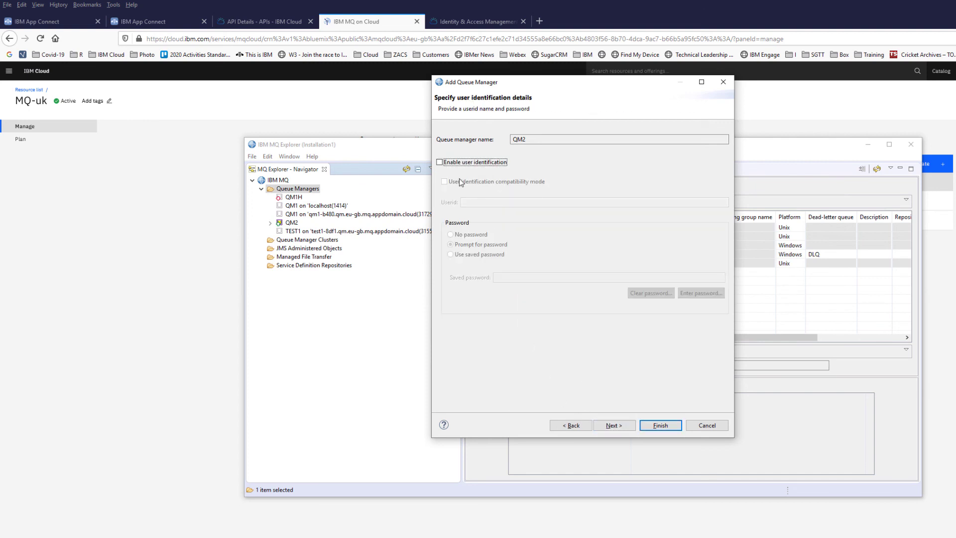
- Enable user identification and enter the administrator username listed in the MQ-uk user credentials as the userid
{"action": "left_click", "coordinate": [440, 163]}
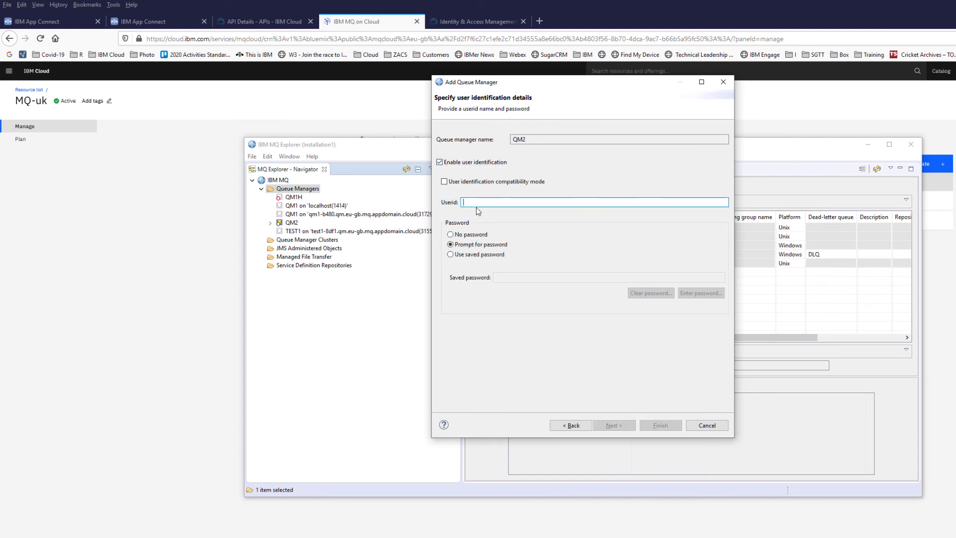
{"action": "left_click", "coordinate": [389, 25]}
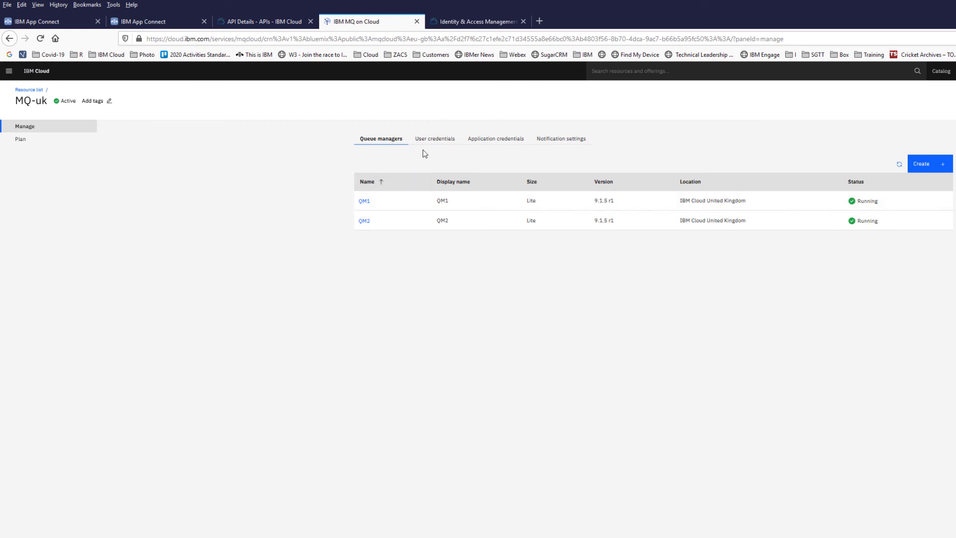
{"action": "left_click", "coordinate": [436, 143]}
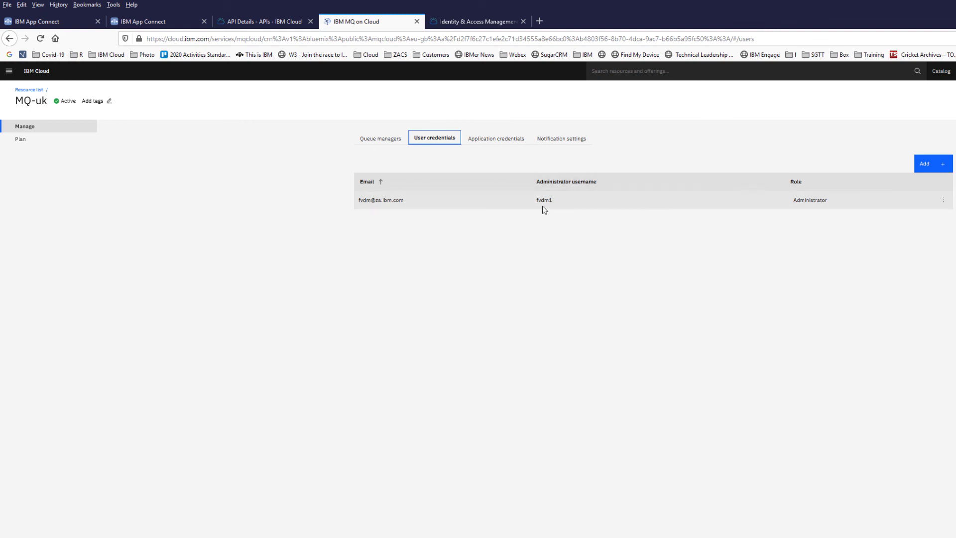
{"action": "key", "text": "alt+Tab"}
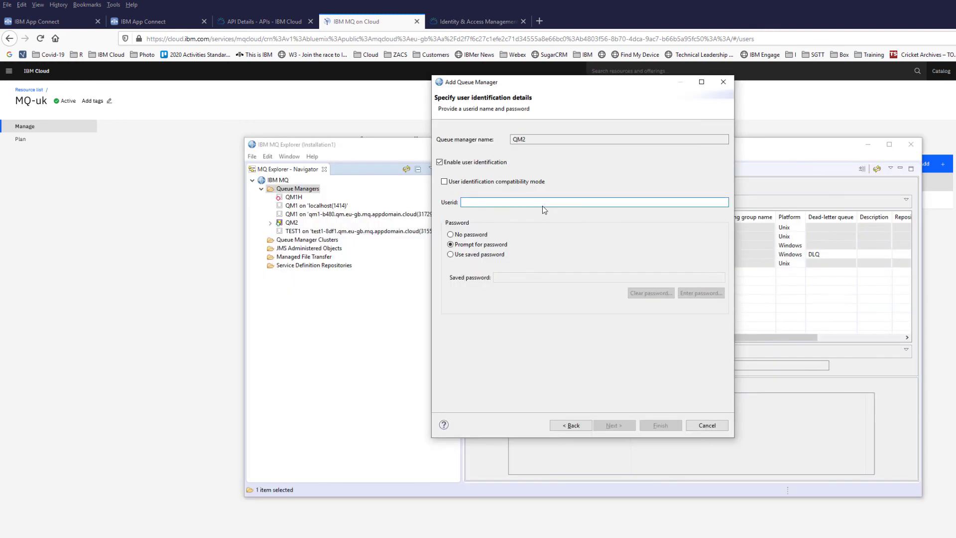
{"action": "type", "text": "fvdm1"}
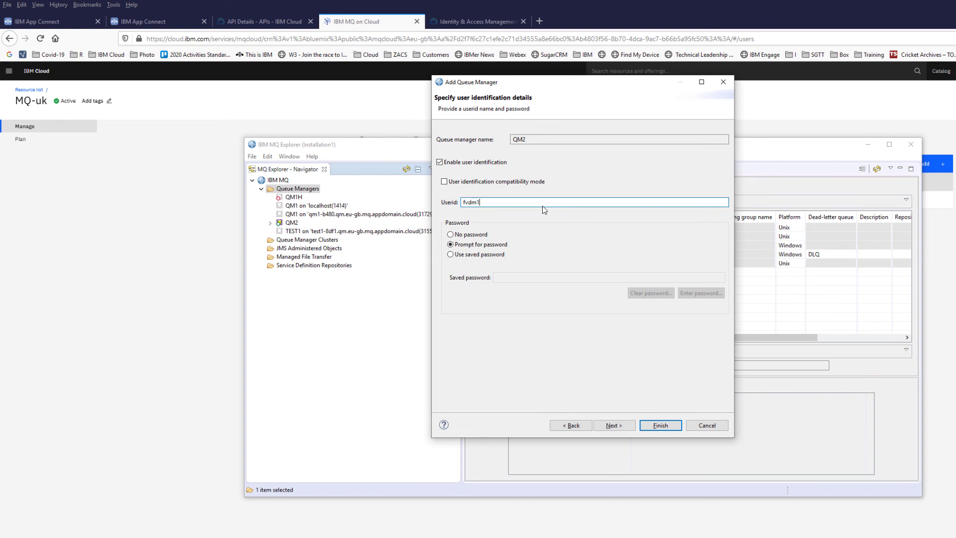
- Choose to use a saved password and enter the platform API key from the QM2 connection info file as that password
{"action": "left_click", "coordinate": [452, 255]}
{"action": "left_click", "coordinate": [713, 294]}
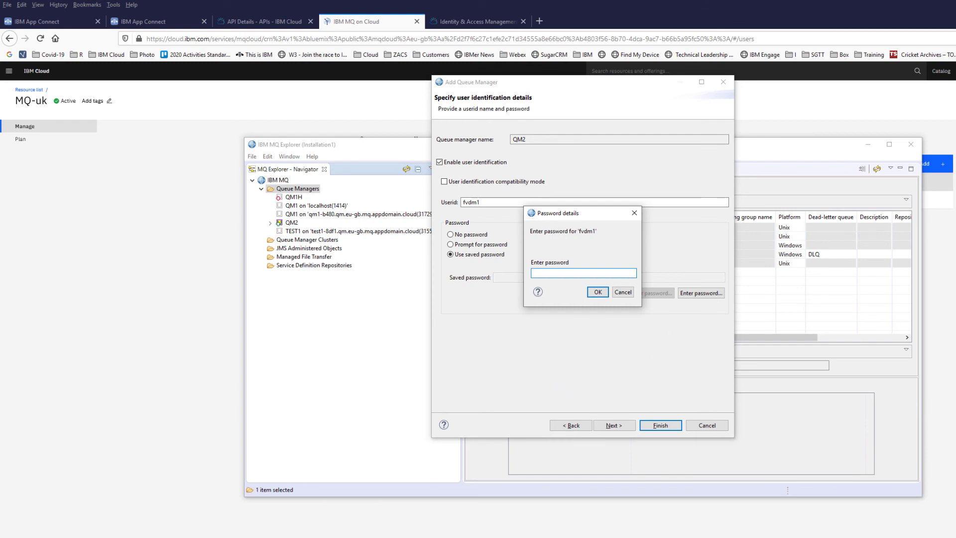
{"action": "key", "text": "alt+Tab"}
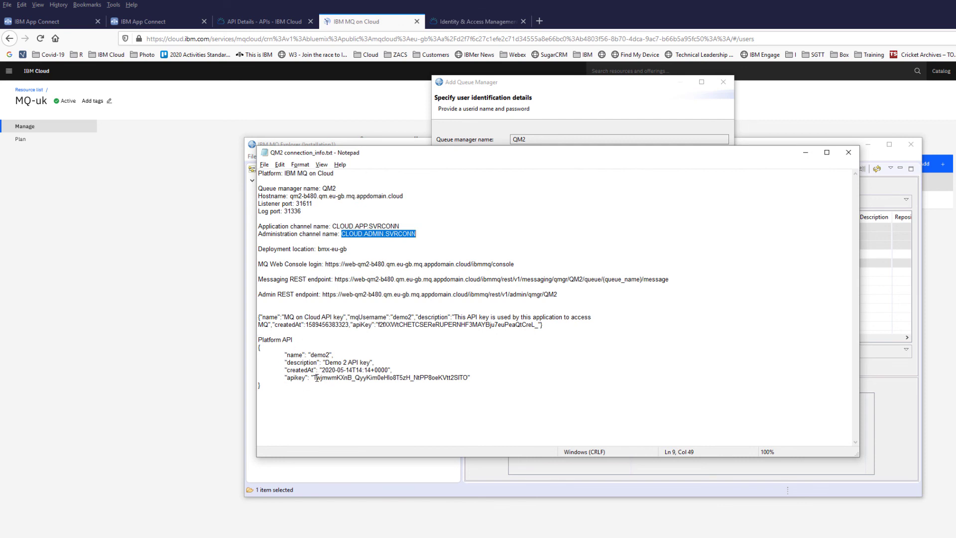
{"action": "left_click_drag", "start_coordinate": [315, 379], "coordinate": [468, 377]}
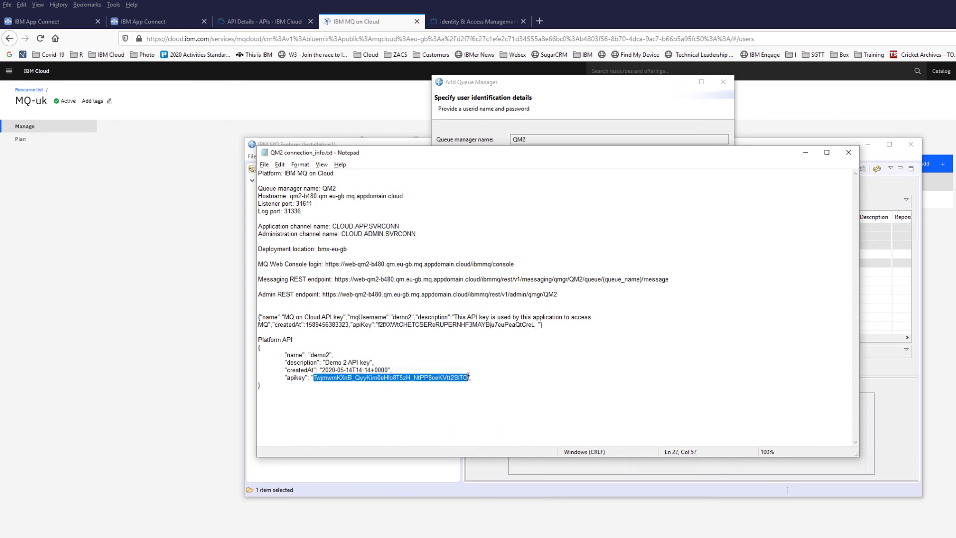
{"action": "right_click", "coordinate": [431, 376]}
{"action": "left_click", "coordinate": [471, 408]}
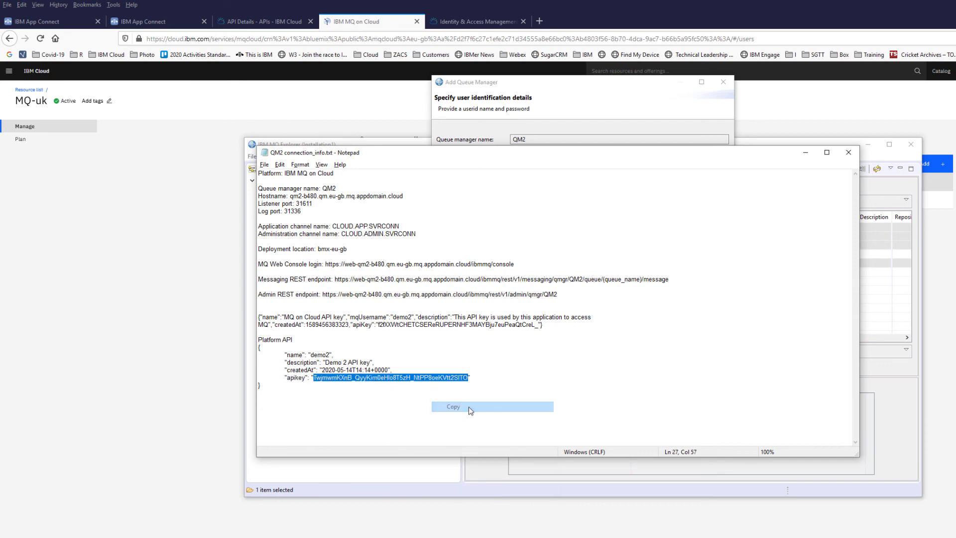
{"action": "left_click", "coordinate": [575, 104]}
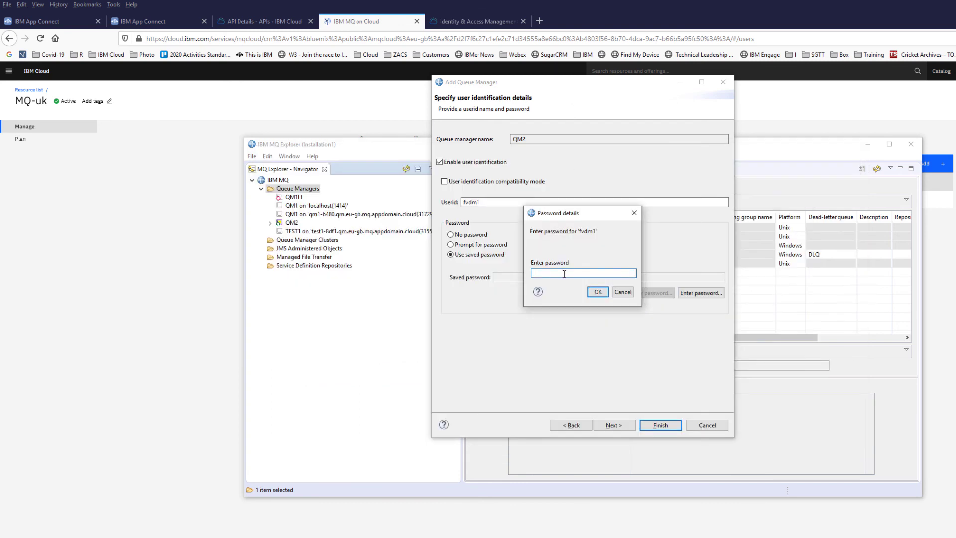
{"action": "key", "text": "ctrl+v"}
{"action": "left_click", "coordinate": [597, 293]}
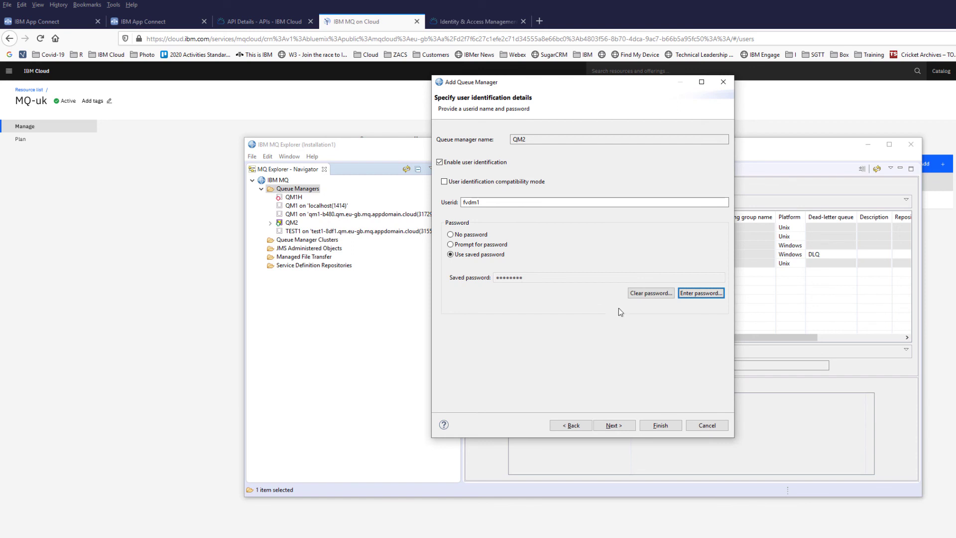
- Keep the remaining security and SSL defaults and finish adding the remote queue manager QM2
{"action": "left_click", "coordinate": [614, 425]}
{"action": "left_click", "coordinate": [613, 425]}
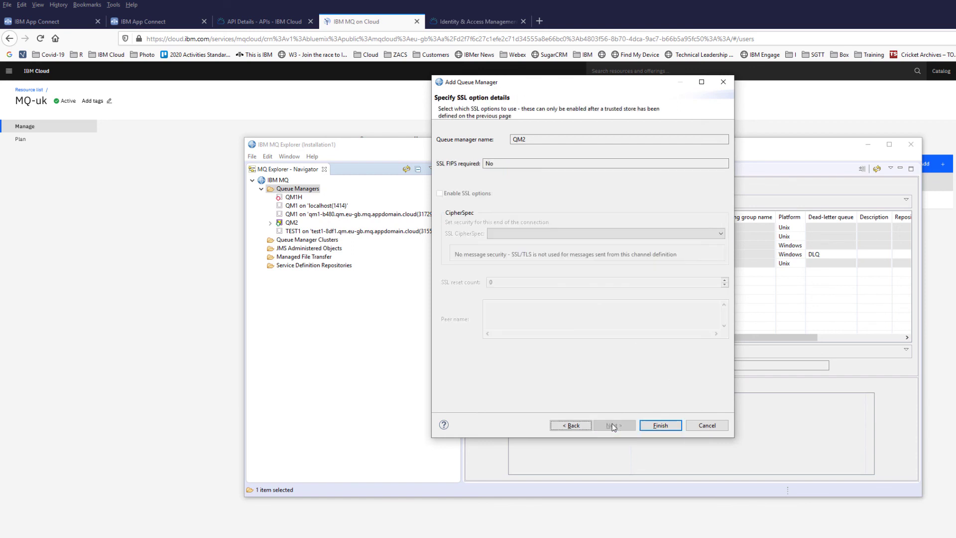
{"action": "left_click", "coordinate": [662, 426]}
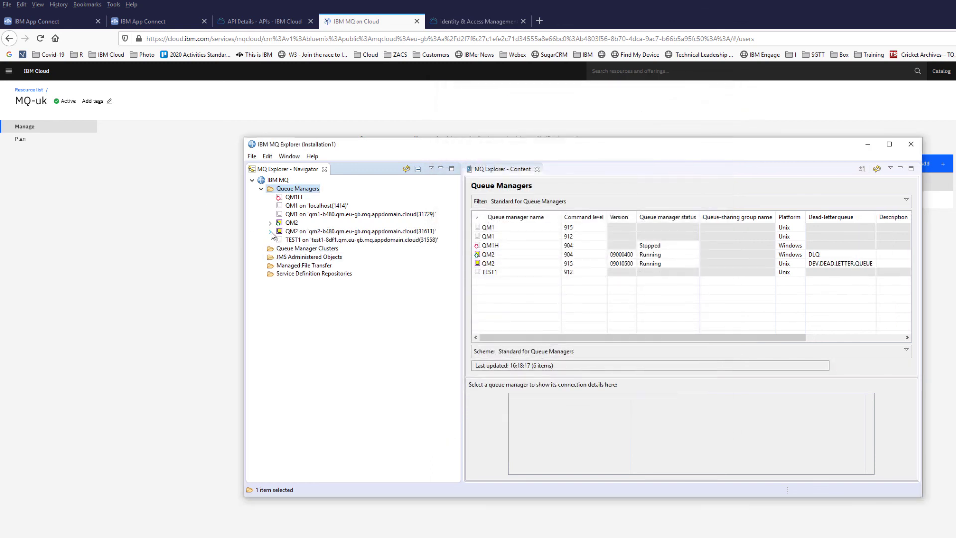
- Display the queues of the remote cloud queue manager QM2 on port 31611 to check their current depths
{"action": "left_click", "coordinate": [270, 231]}
{"action": "left_click", "coordinate": [304, 240]}
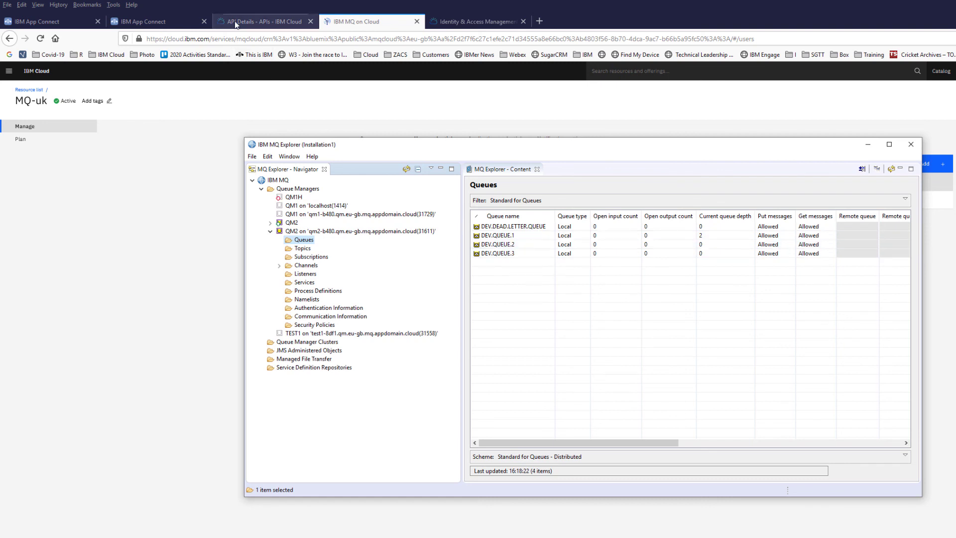
- Switch to the MQ-uk service in IBM Cloud and open queue manager QM2 from its queue managers list
{"action": "left_click", "coordinate": [371, 22]}
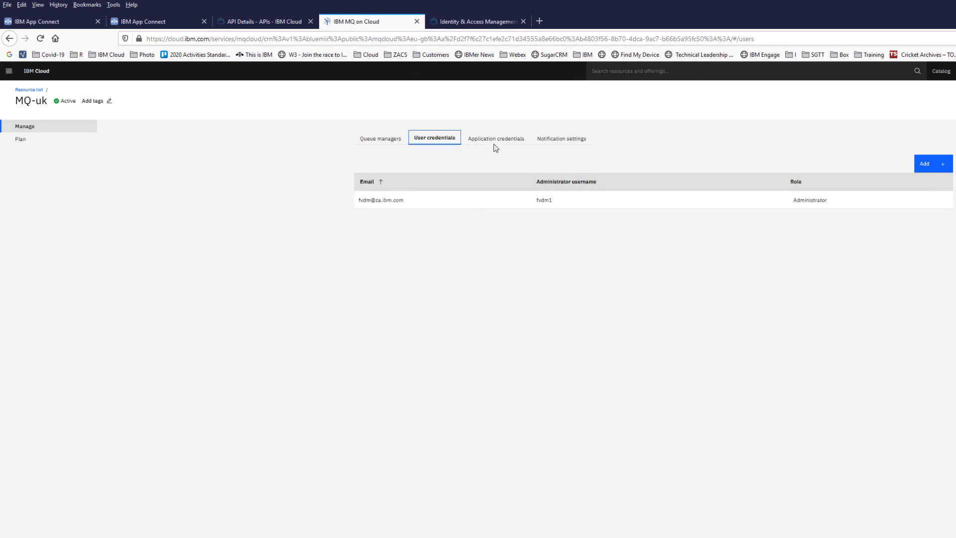
{"action": "left_click", "coordinate": [383, 139]}
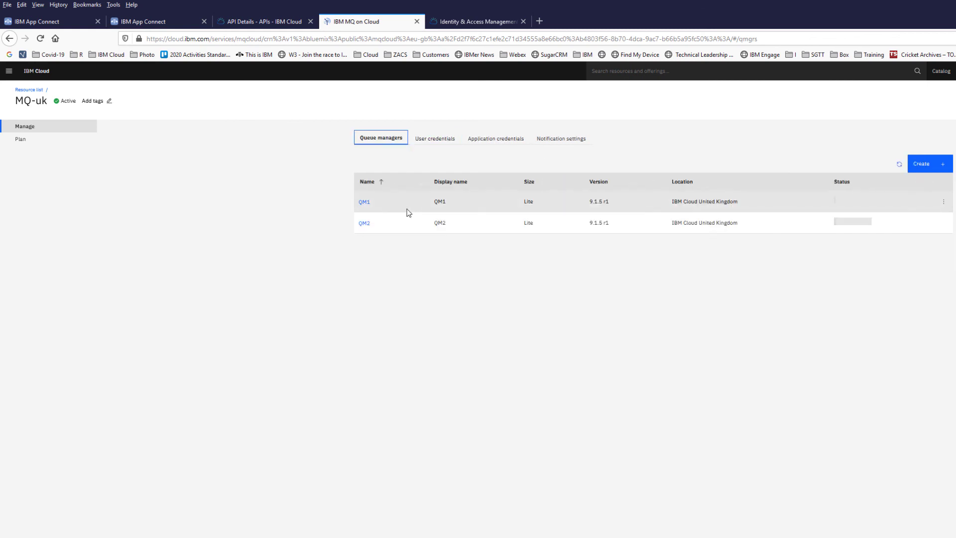
{"action": "left_click", "coordinate": [364, 224]}
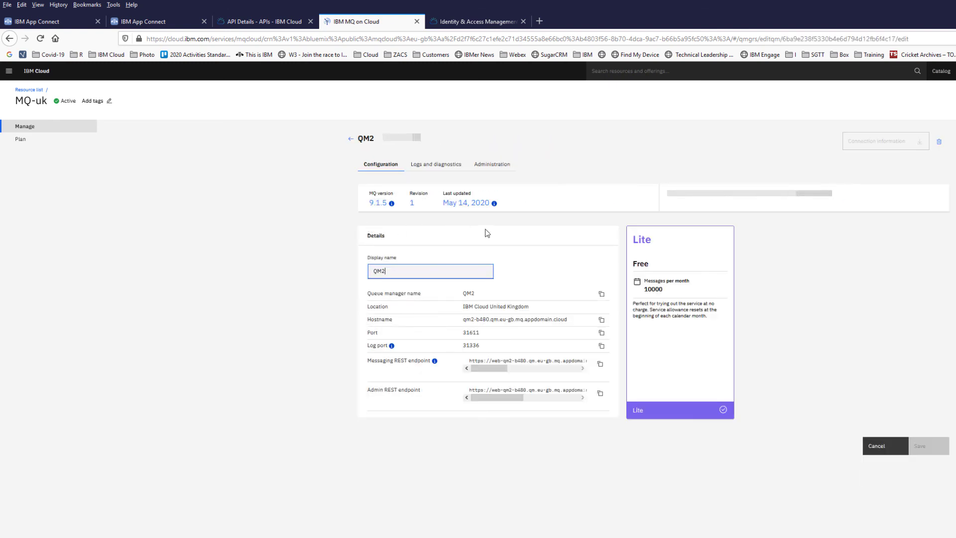
- Launch the MQ Console from QM2's administration options and show the queue manager's queues there
{"action": "left_click", "coordinate": [491, 164]}
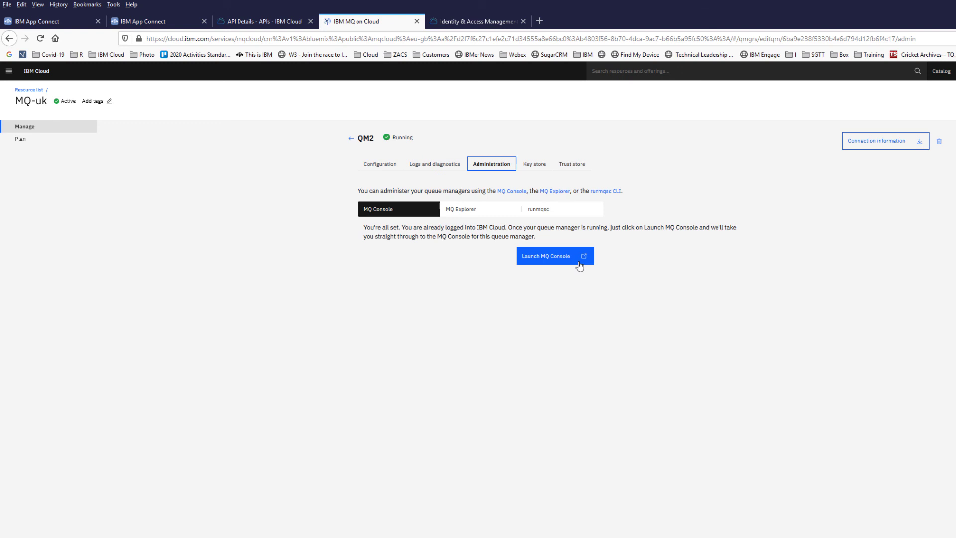
{"action": "left_click", "coordinate": [542, 256]}
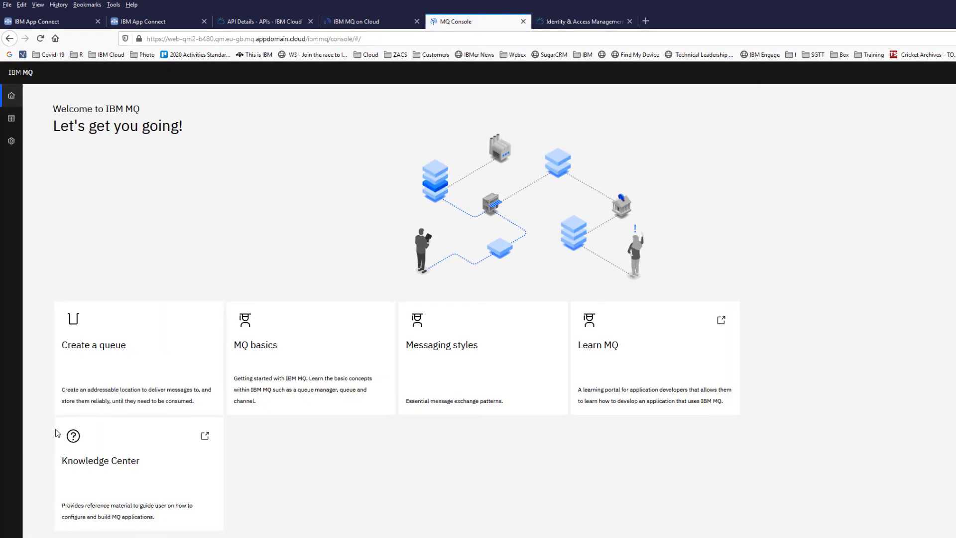
{"action": "left_click", "coordinate": [12, 119]}
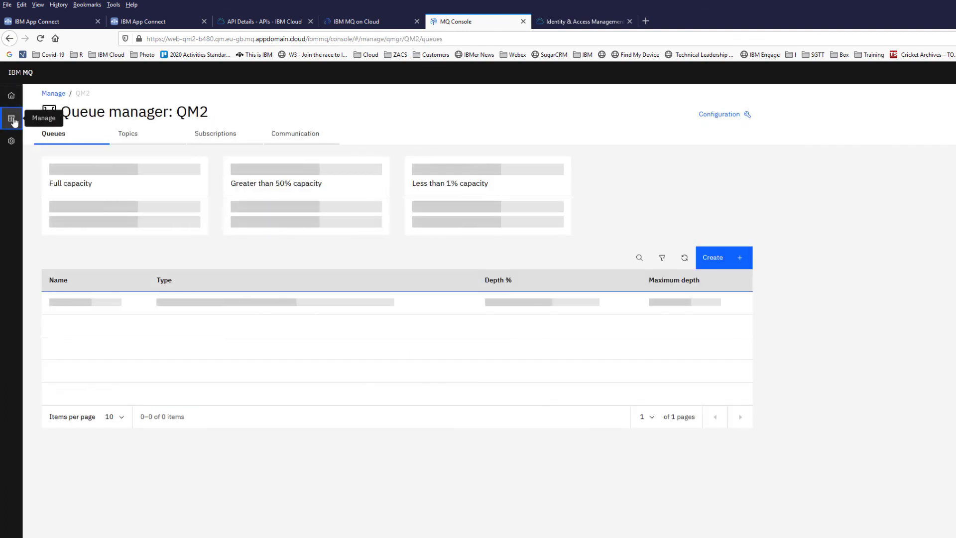